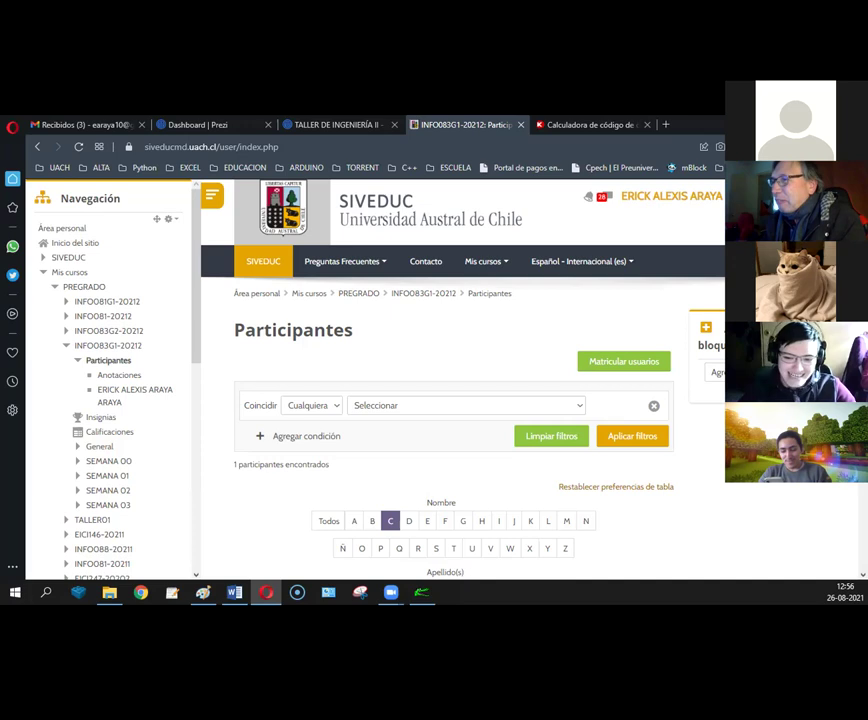
Step: Reset both the first-name and surname initial filters of the participants list to Todos
{"action": "scroll", "coordinate": [295, 490], "scroll_direction": "down", "scroll_amount": 2}
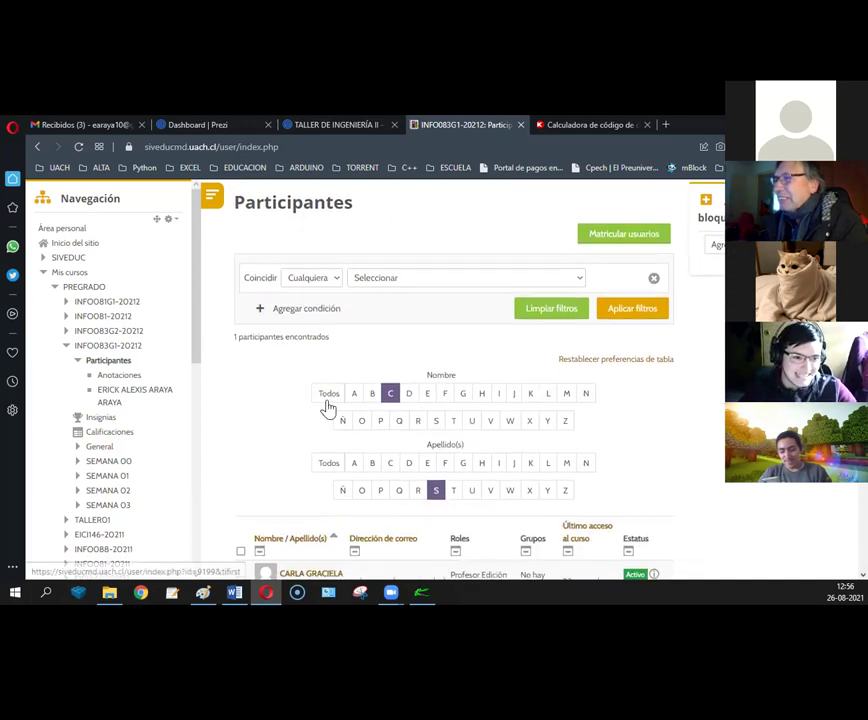
{"action": "left_click", "coordinate": [327, 397]}
{"action": "left_click", "coordinate": [323, 466]}
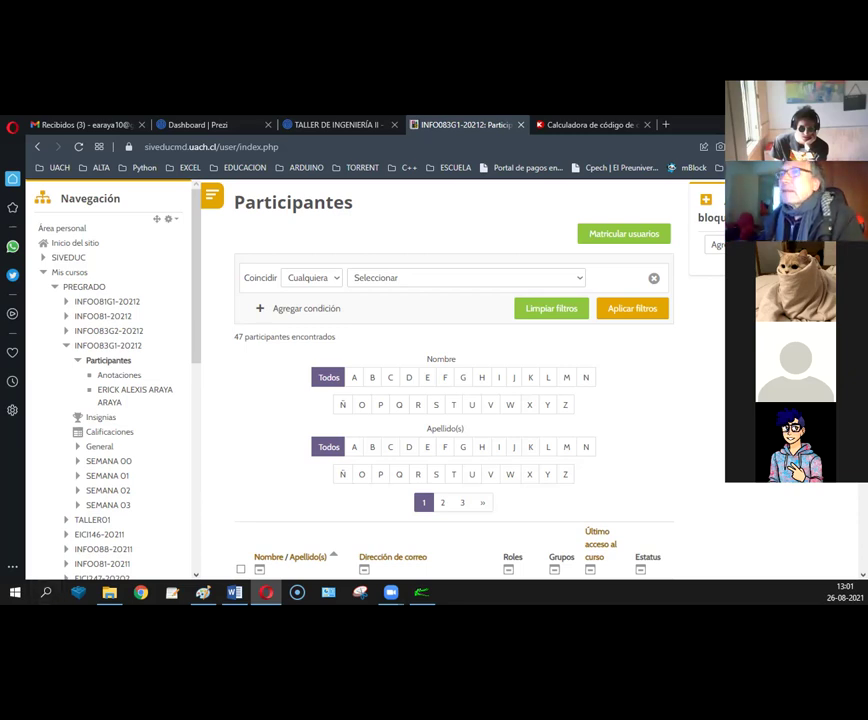
Step: Reload the participants list of course INFO083G1-20212 and look over its first entries
{"action": "left_click", "coordinate": [90, 366]}
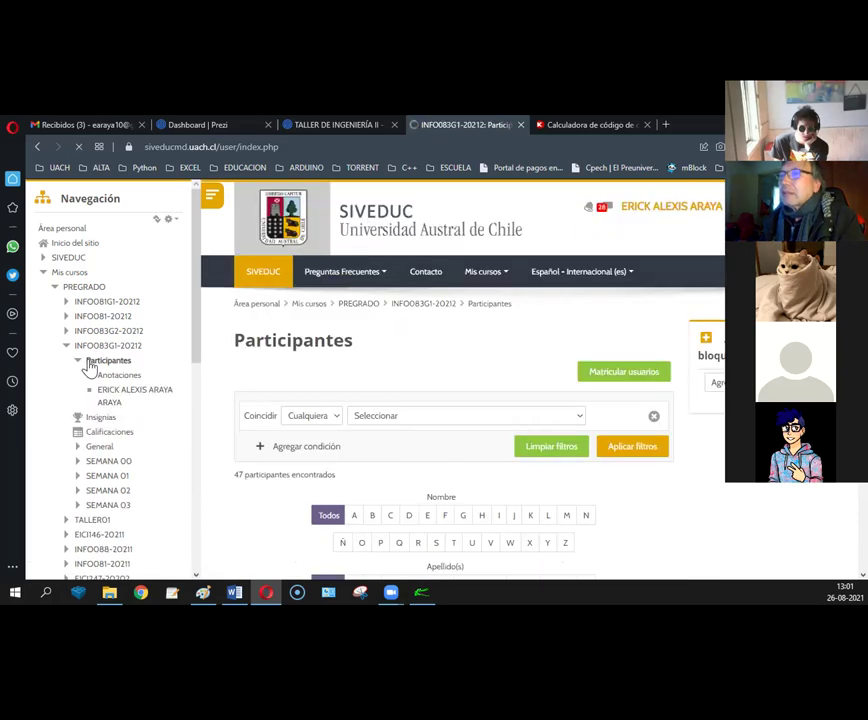
{"action": "left_click", "coordinate": [90, 366]}
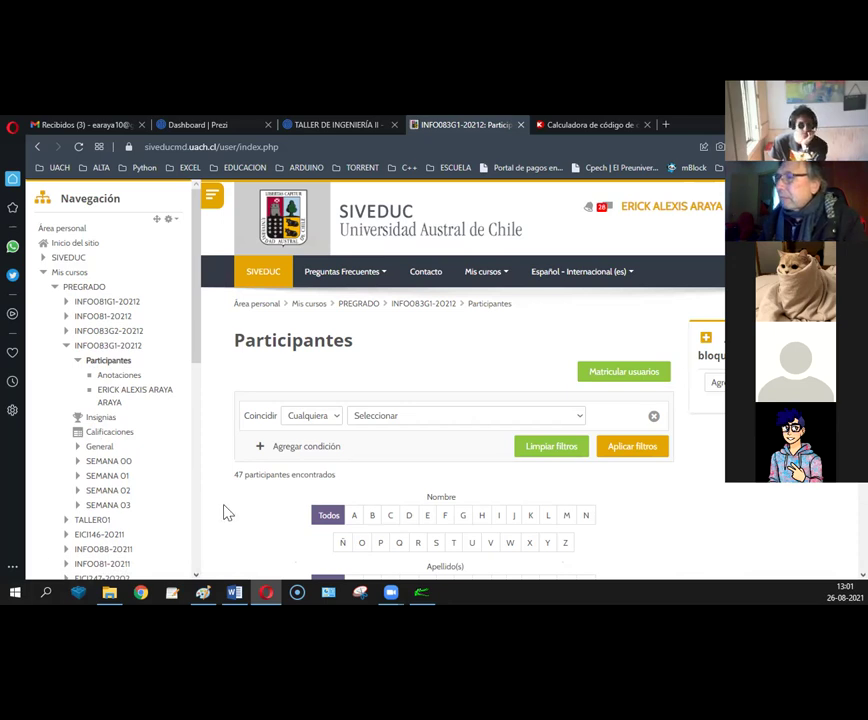
{"action": "scroll", "coordinate": [249, 499], "scroll_direction": "down", "scroll_amount": 4}
{"action": "scroll", "coordinate": [250, 500], "scroll_direction": "down", "scroll_amount": 1}
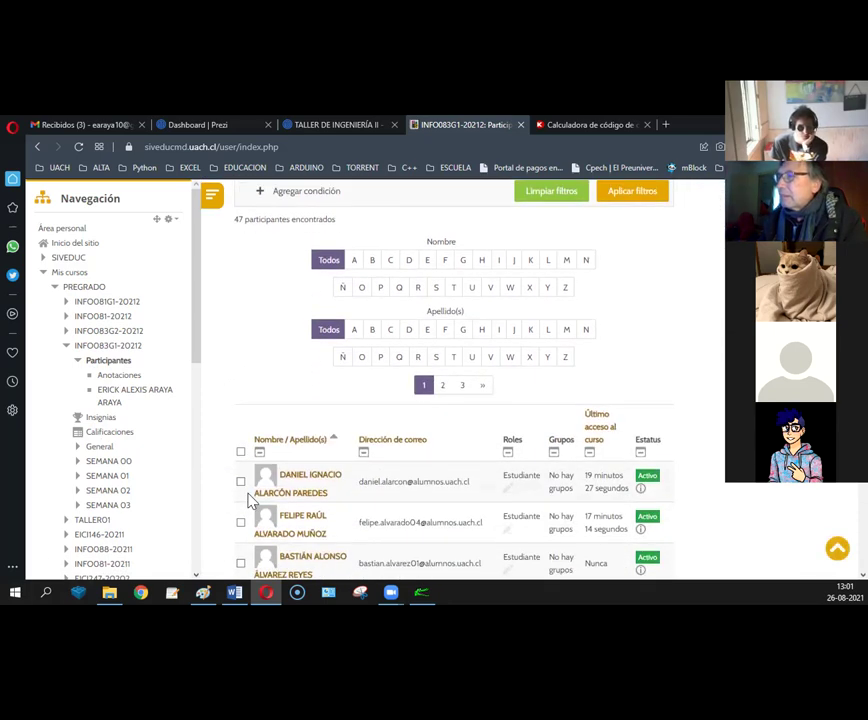
{"action": "scroll", "coordinate": [252, 500], "scroll_direction": "up", "scroll_amount": 5}
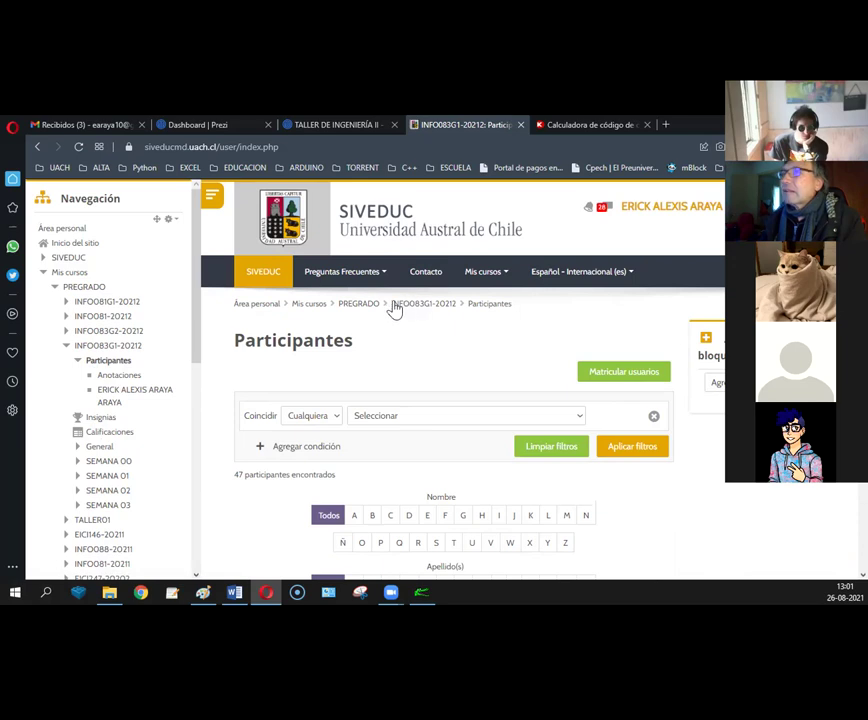
Step: Open the INFO083G1-20212 course page and close the Digi-Key resistor colour code calculator page
{"action": "left_click", "coordinate": [92, 350]}
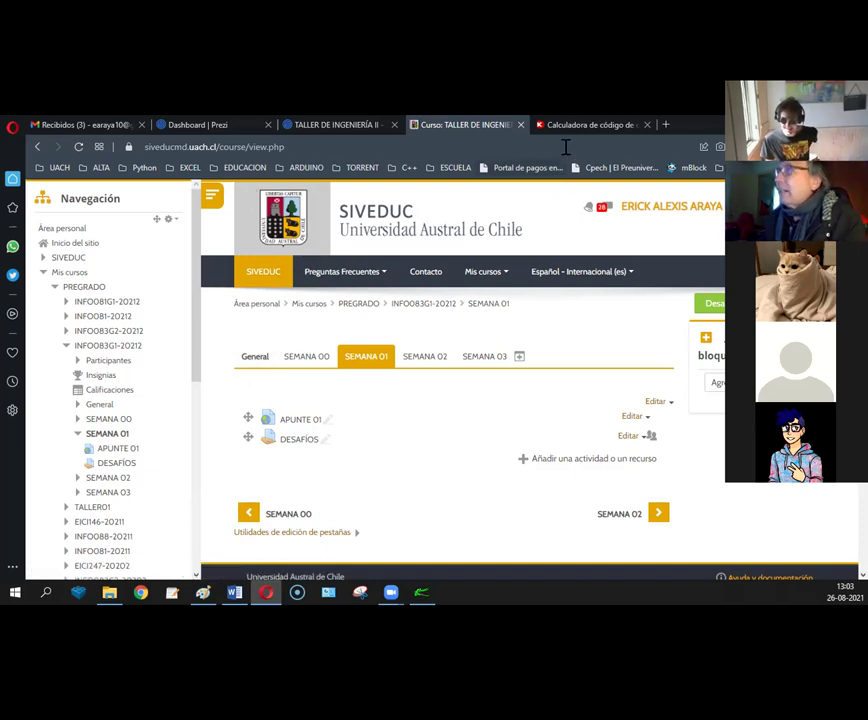
{"action": "left_click", "coordinate": [595, 130]}
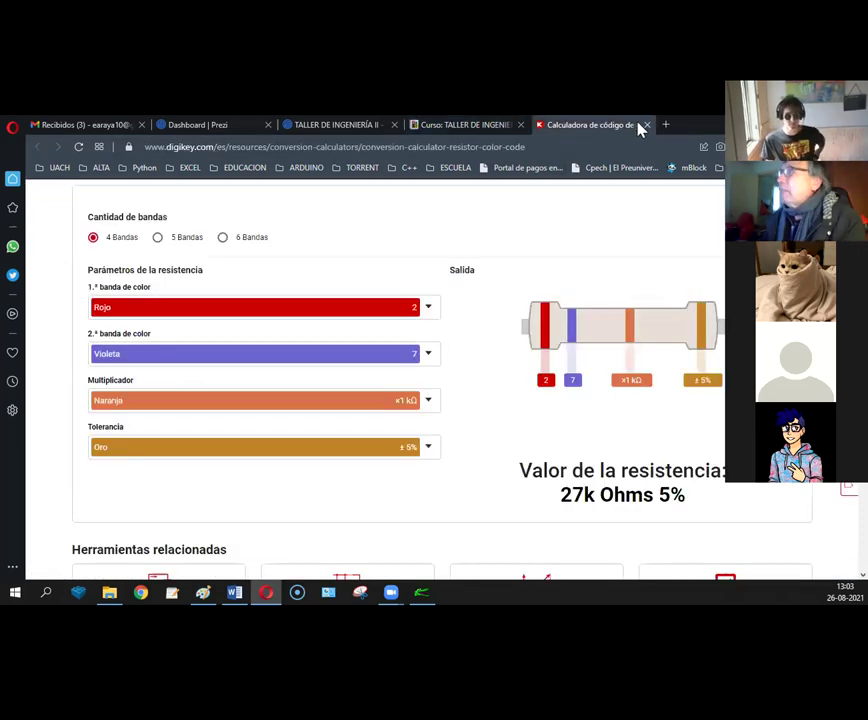
{"action": "left_click", "coordinate": [648, 126]}
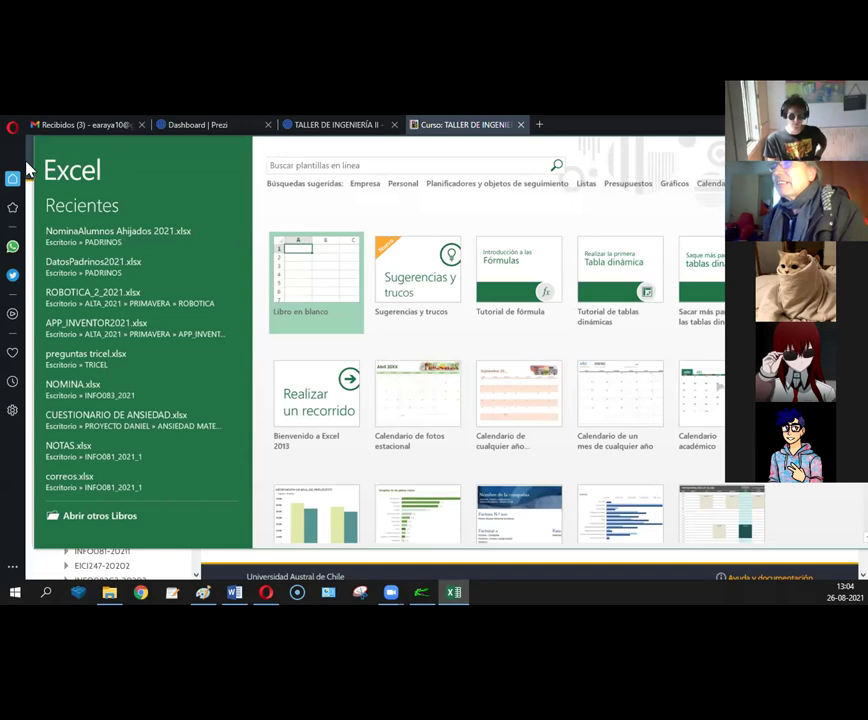
Step: Create a blank workbook in Excel and enter the text "V = R *I" in cell C2
{"action": "left_click", "coordinate": [320, 288]}
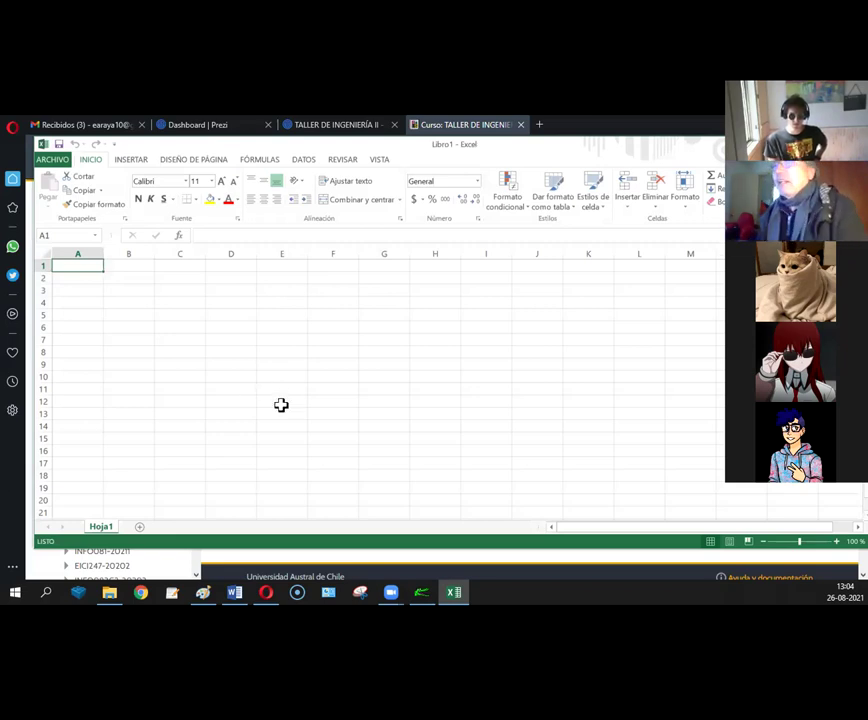
{"action": "left_click", "coordinate": [161, 276]}
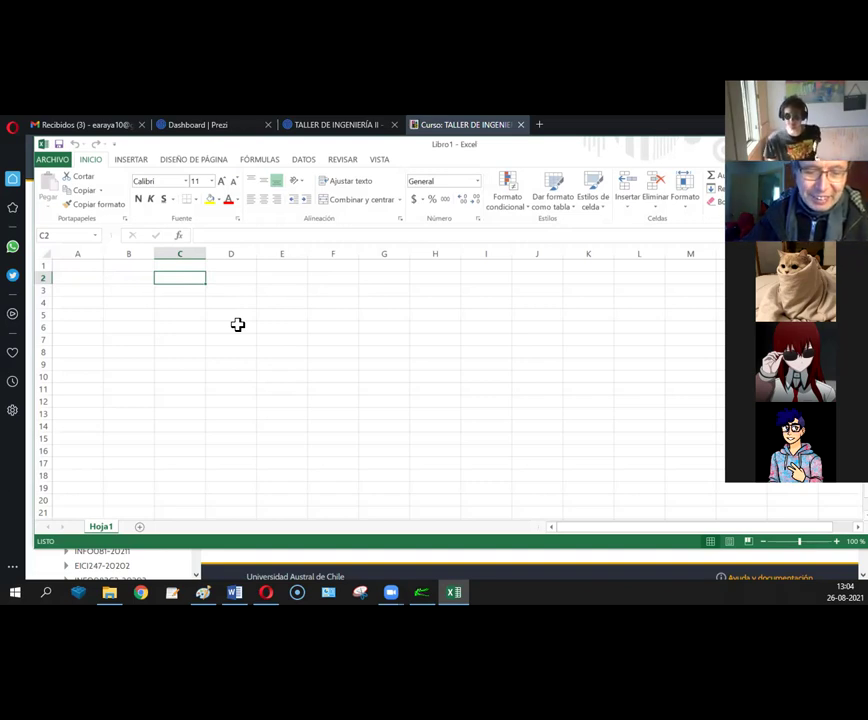
{"action": "type", "text": "V ="}
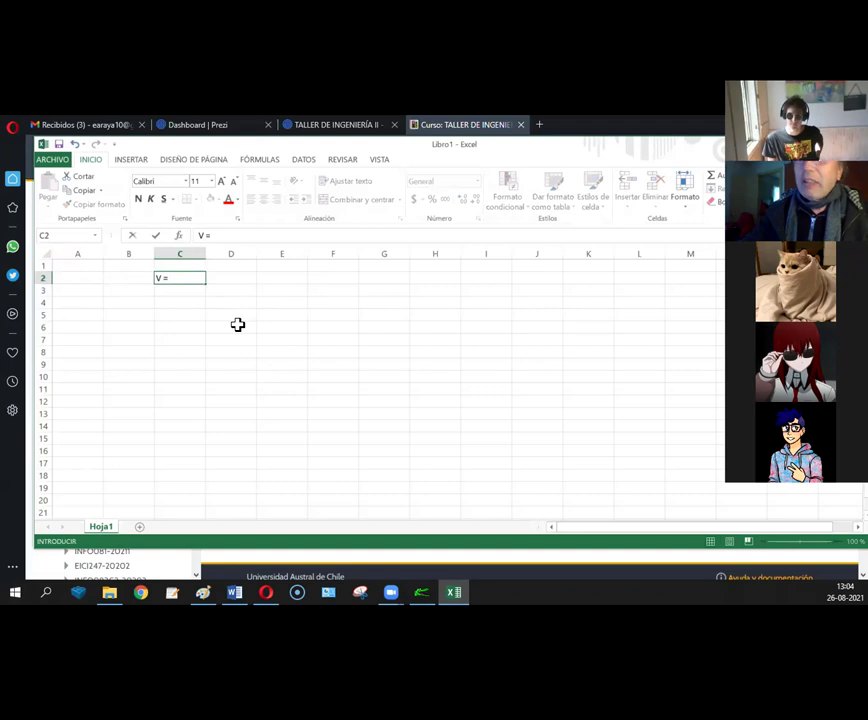
{"action": "type", "text": " R"}
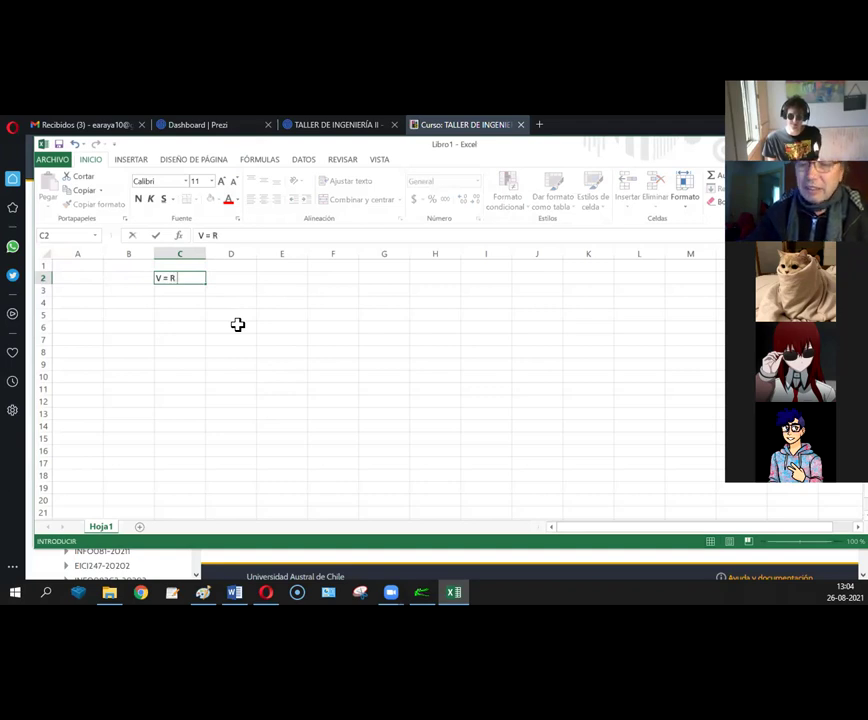
{"action": "type", "text": " *I"}
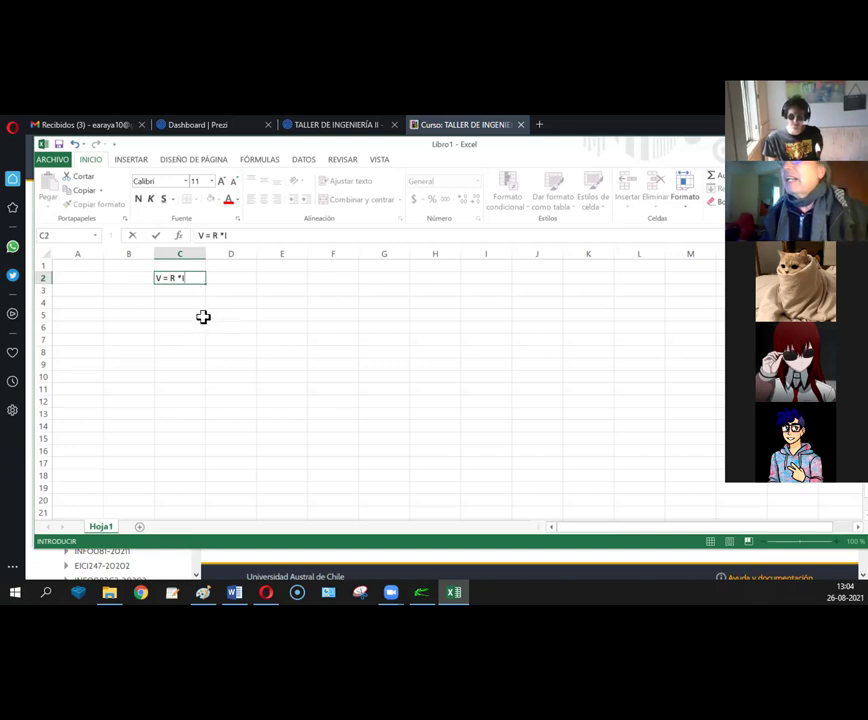
{"action": "left_click", "coordinate": [200, 316]}
Step: Move the "V = R *I" text from cell C2 to cell F2
{"action": "left_click", "coordinate": [182, 279]}
{"action": "left_click_drag", "start_coordinate": [192, 289], "coordinate": [337, 285]}
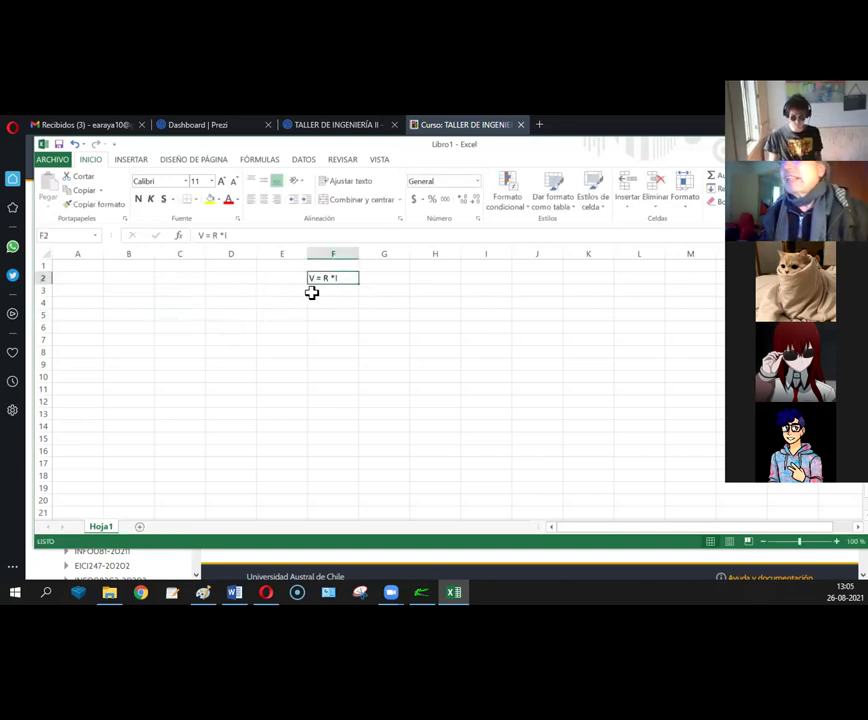
Step: Enter the column headings VOLTS, R and I in cells A1, B1 and C1
{"action": "left_click", "coordinate": [84, 266]}
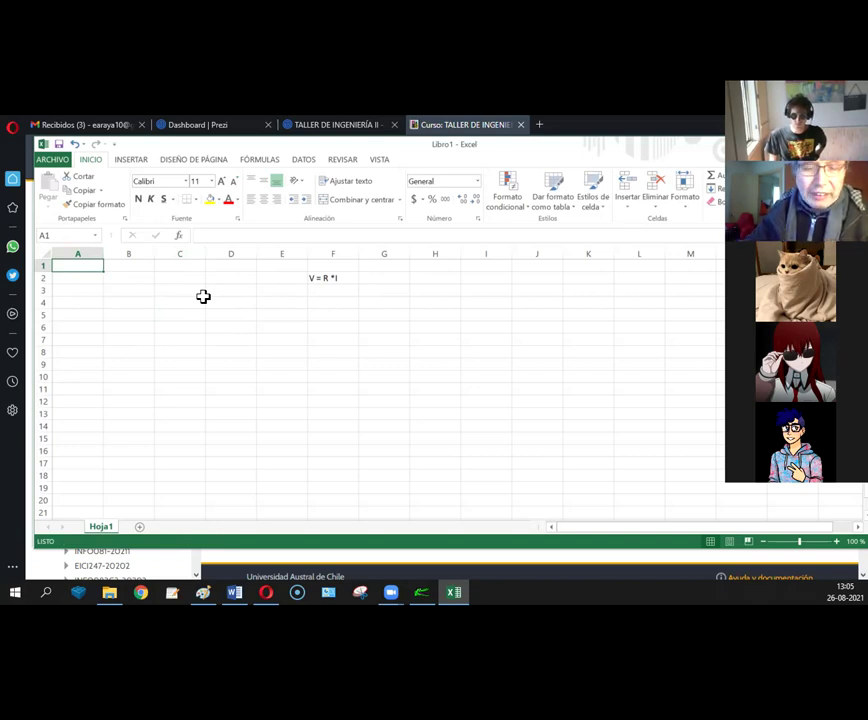
{"action": "type", "text": "VO"}
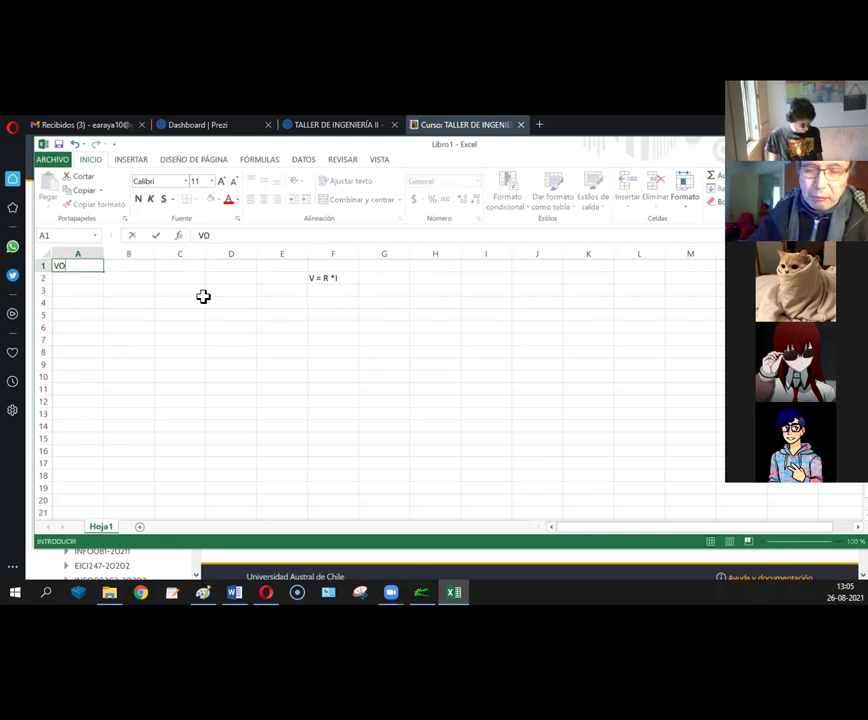
{"action": "type", "text": "LTS"}
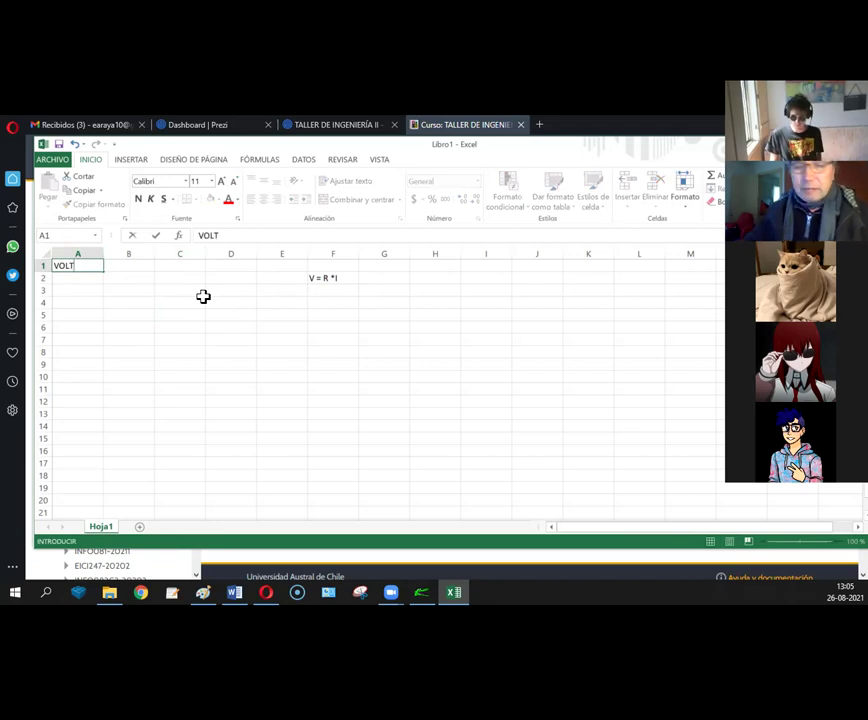
{"action": "left_click", "coordinate": [131, 264]}
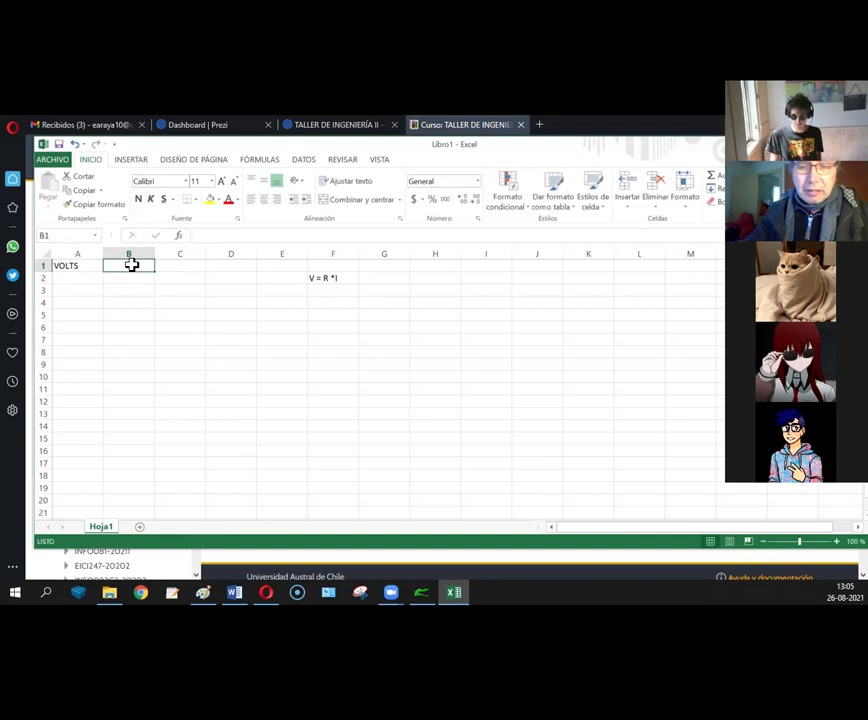
{"action": "type", "text": "R"}
{"action": "key", "text": "Tab"}
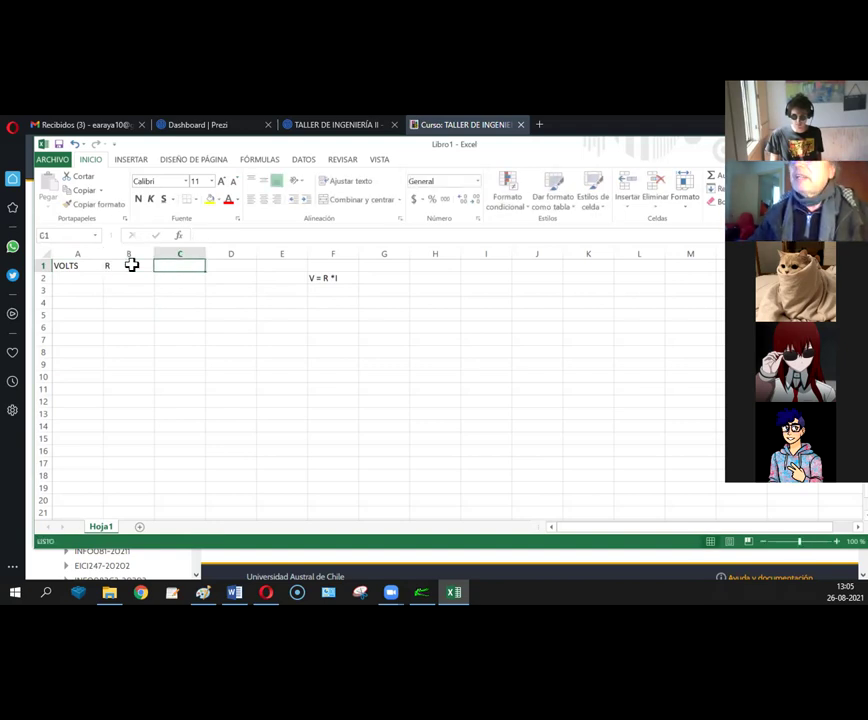
{"action": "type", "text": "I"}
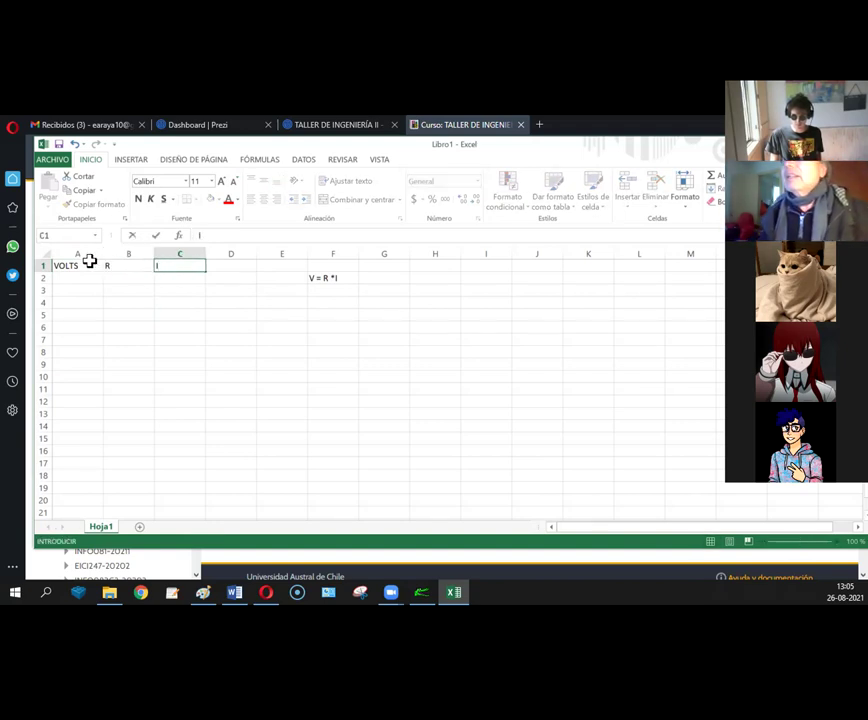
Step: Centre the headings in cells A1:C1 horizontally
{"action": "left_click_drag", "start_coordinate": [63, 270], "coordinate": [176, 269]}
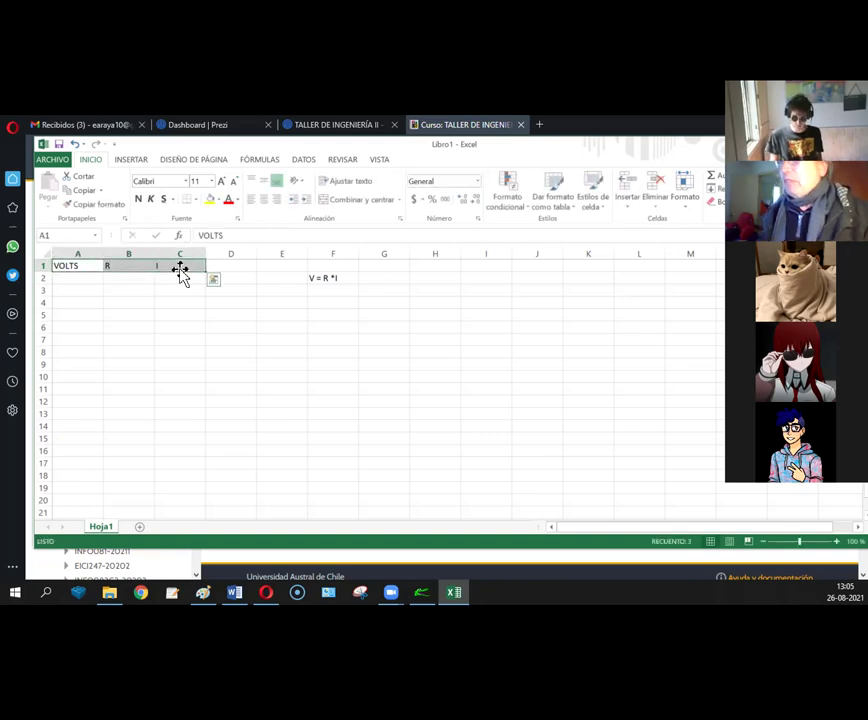
{"action": "double_click", "coordinate": [66, 265]}
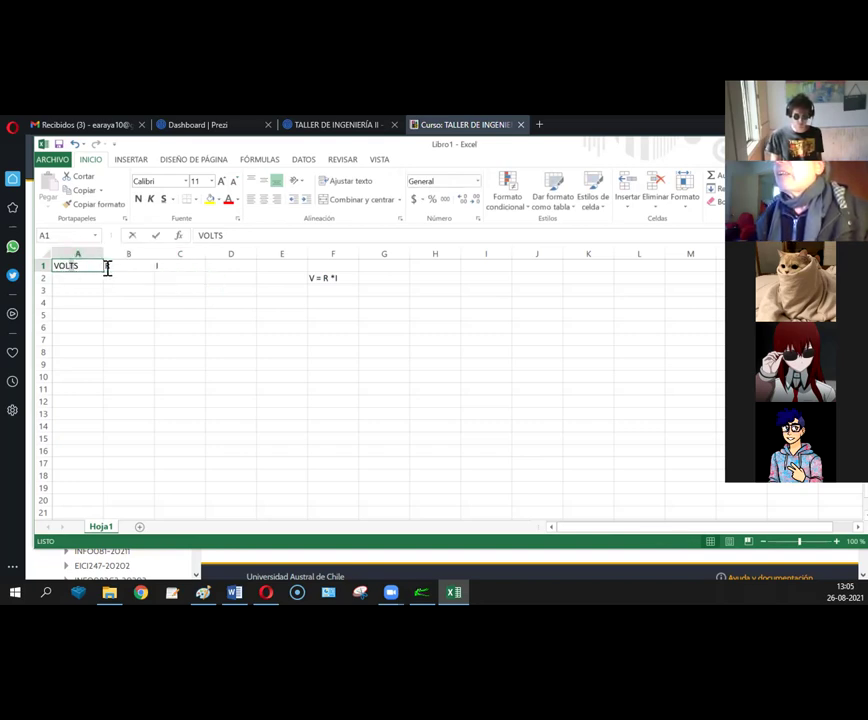
{"action": "left_click", "coordinate": [66, 302]}
{"action": "left_click_drag", "start_coordinate": [77, 265], "coordinate": [179, 265]}
{"action": "left_click", "coordinate": [265, 200]}
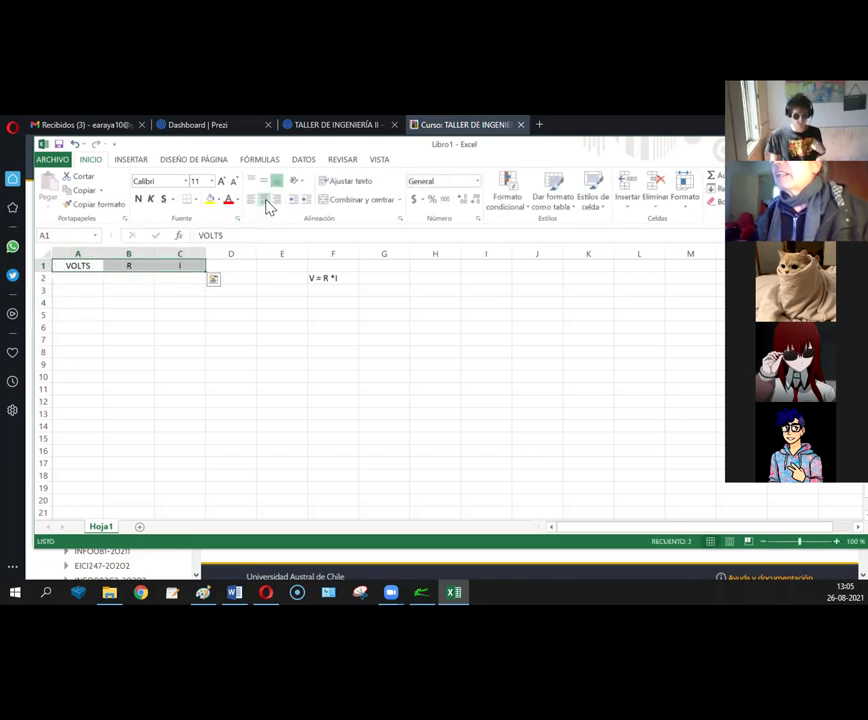
Step: Enter the starting voltages 0 and 1 in cells A2 and A3 under VOLTS
{"action": "left_click", "coordinate": [78, 278]}
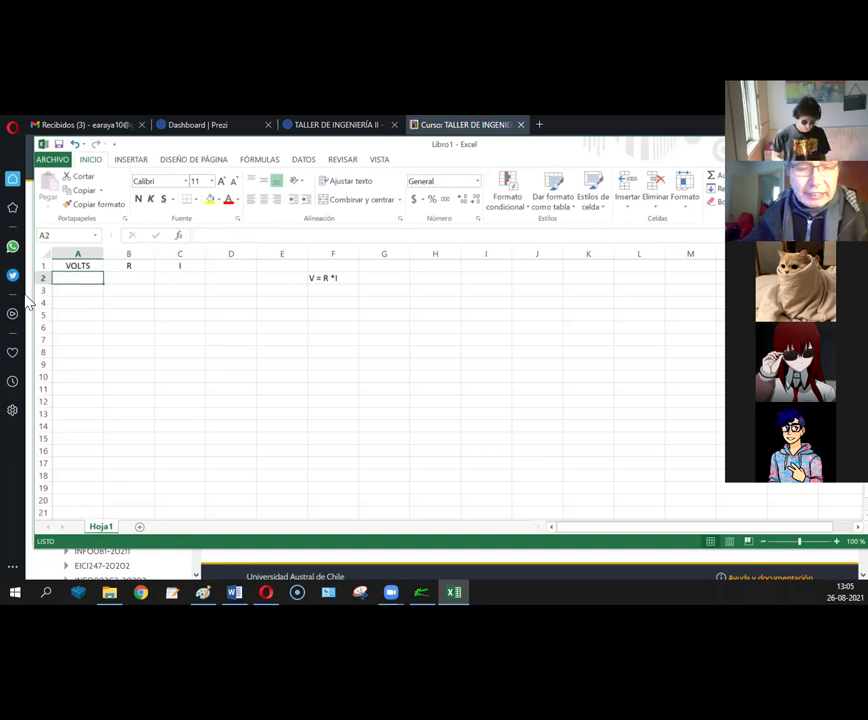
{"action": "type", "text": "0"}
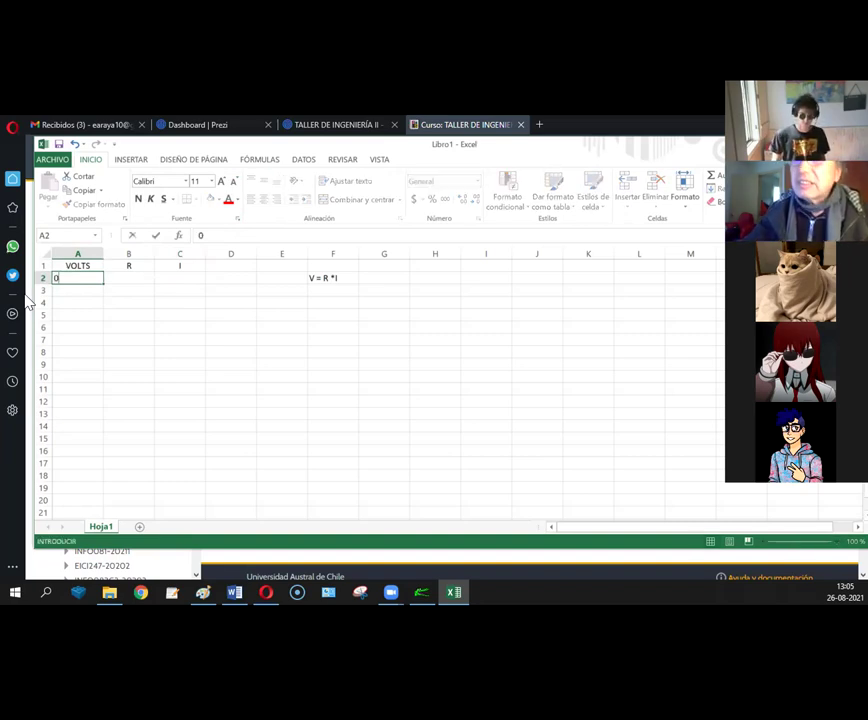
{"action": "key", "text": "Return"}
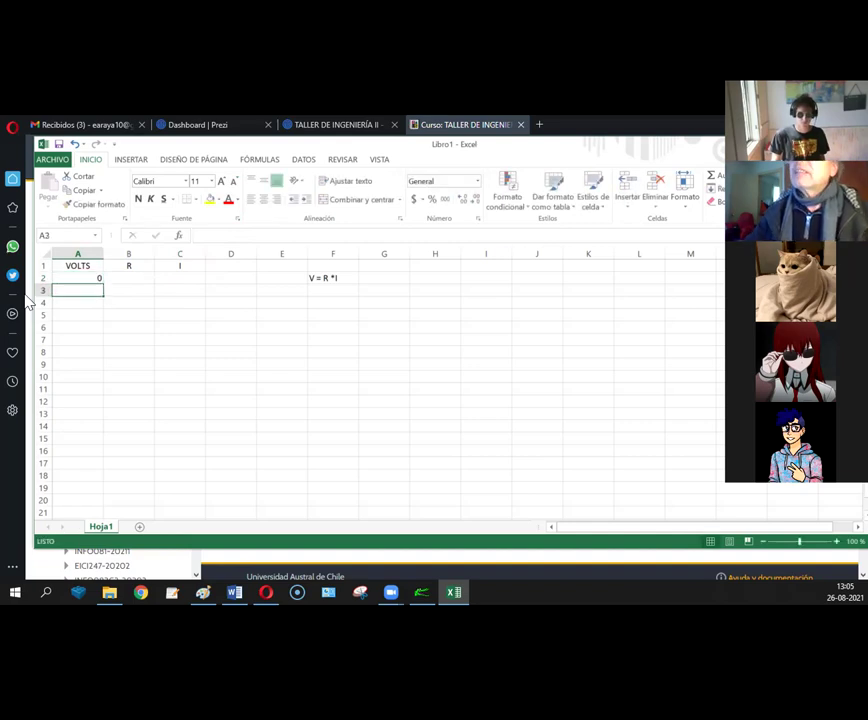
{"action": "type", "text": "1"}
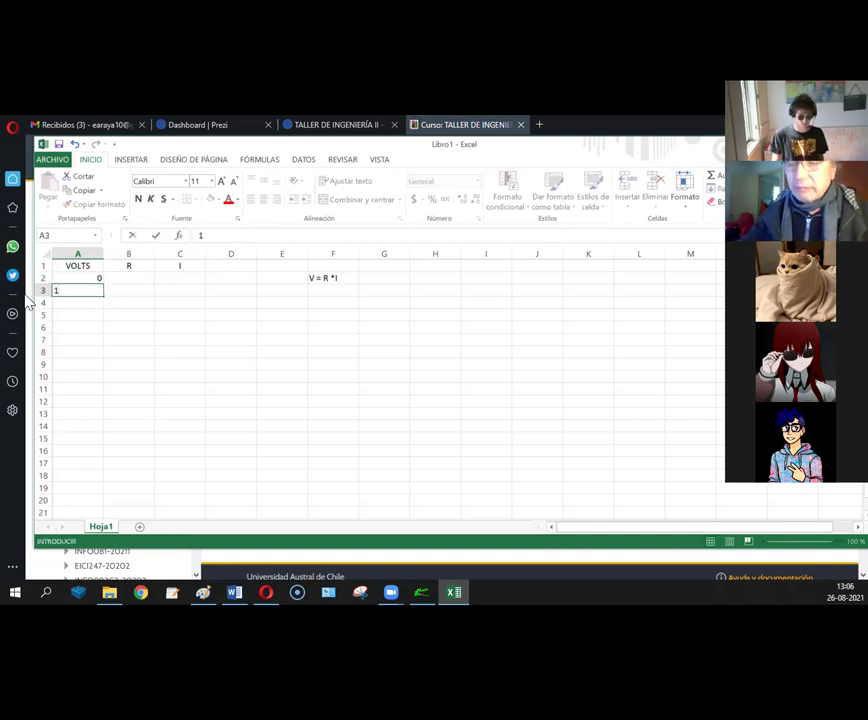
{"action": "key", "text": "Return"}
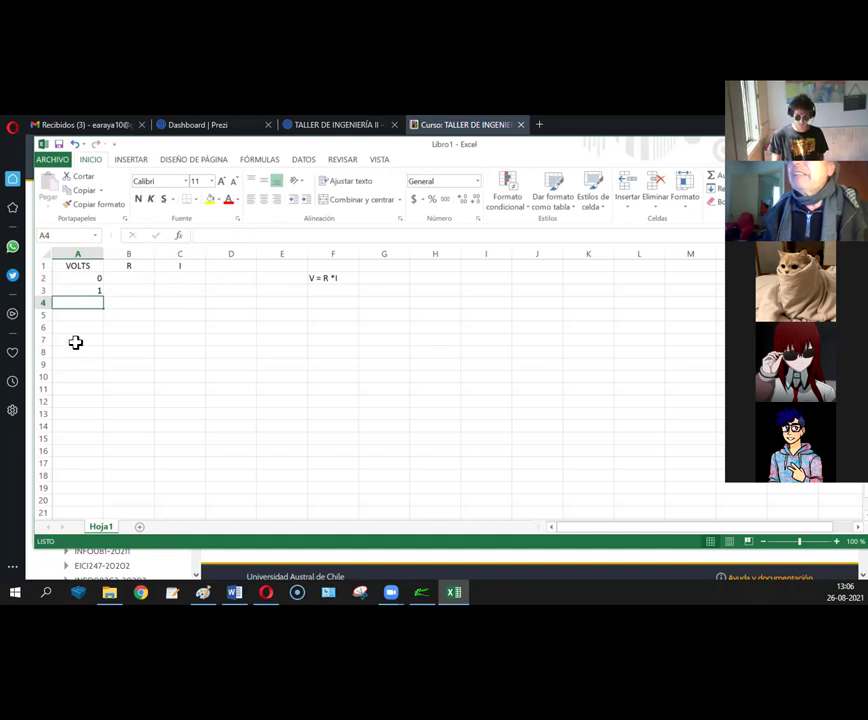
Step: Extend the VOLTS series down to 10 in cell A12 and start entering 10 in cell B2 under R
{"action": "left_click_drag", "start_coordinate": [86, 276], "coordinate": [84, 290]}
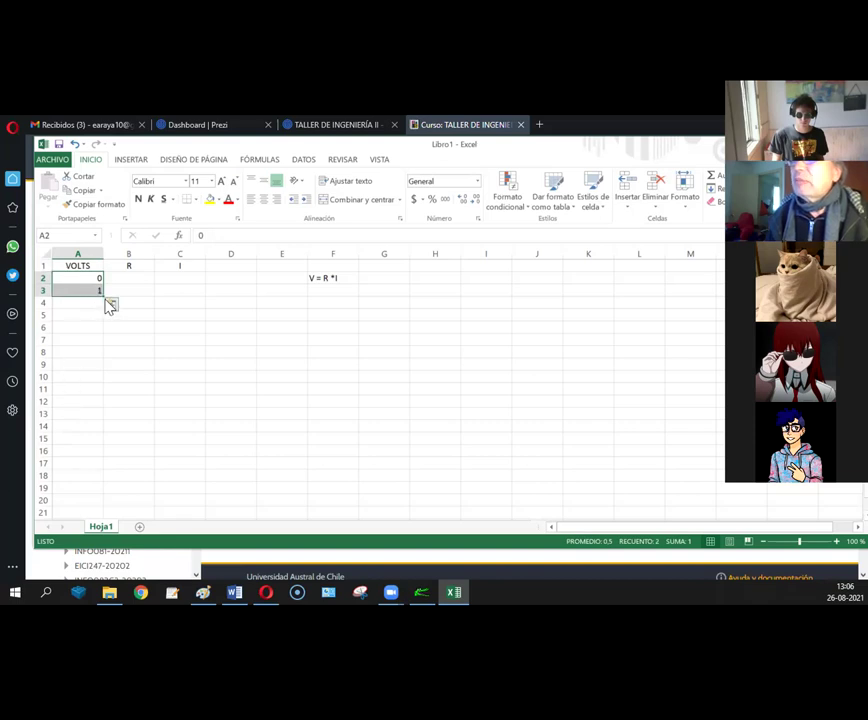
{"action": "left_click_drag", "start_coordinate": [104, 297], "coordinate": [97, 409]}
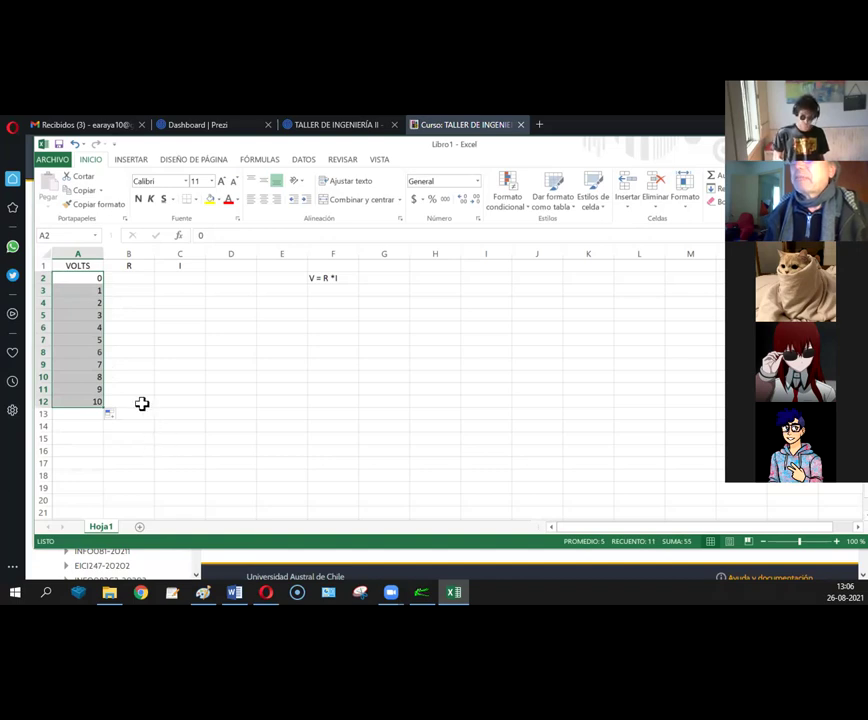
{"action": "left_click", "coordinate": [129, 277]}
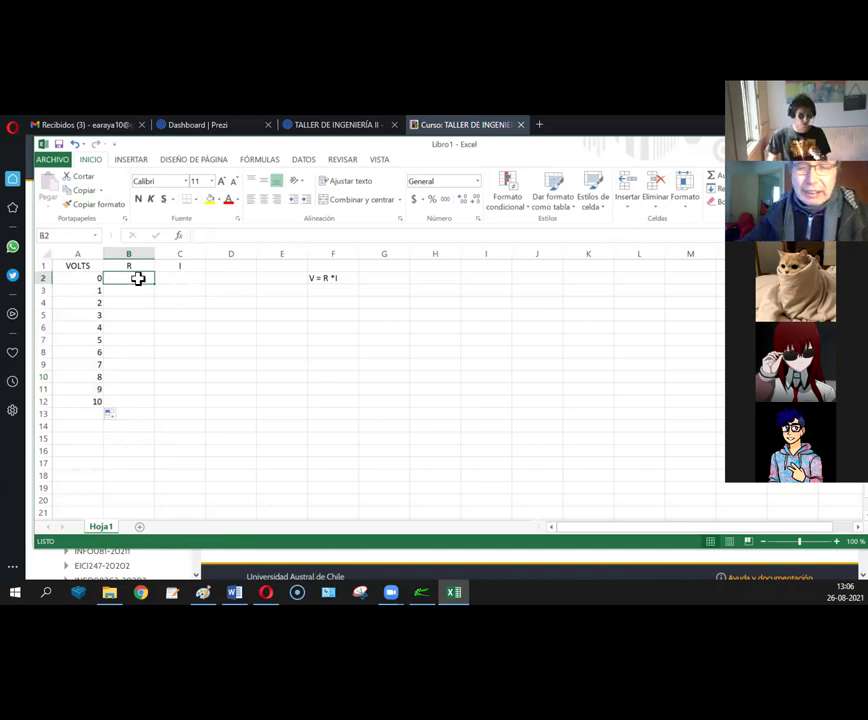
{"action": "type", "text": "10"}
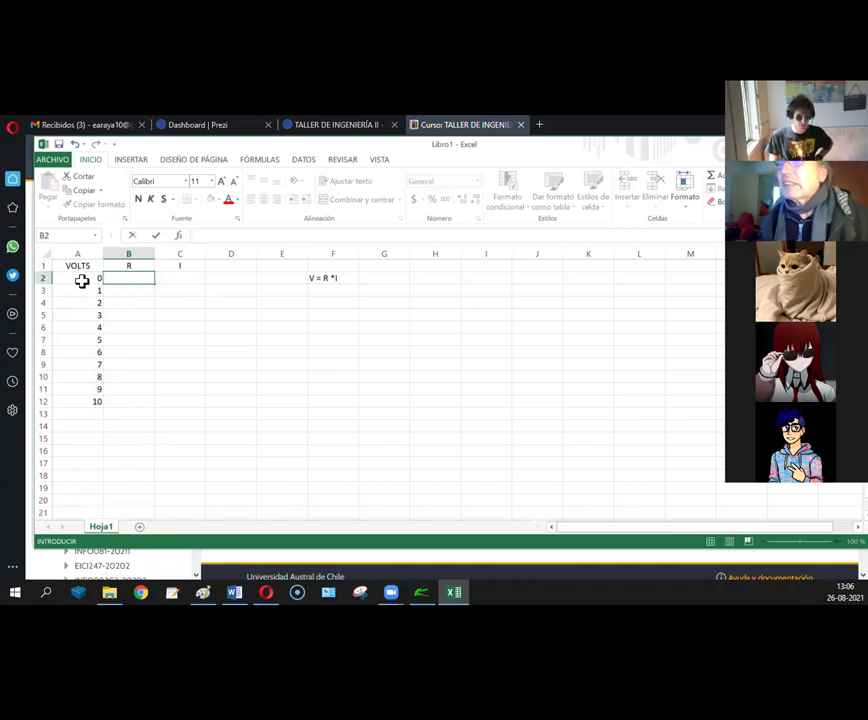
Step: Clear the filled voltage values from cells A4:A12
{"action": "mouse_move", "coordinate": [99, 401]}
{"action": "left_mouse_down"}
{"action": "mouse_move", "coordinate": [98, 285]}
{"action": "mouse_move", "coordinate": [101, 397]}
{"action": "mouse_move", "coordinate": [85, 397]}
{"action": "left_mouse_up"}
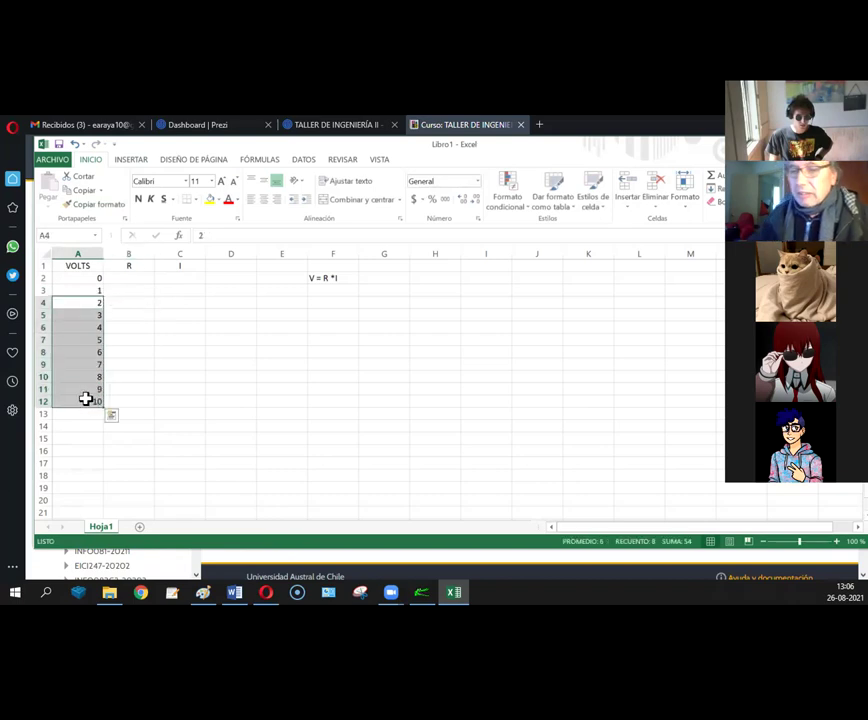
{"action": "key", "text": "Delete"}
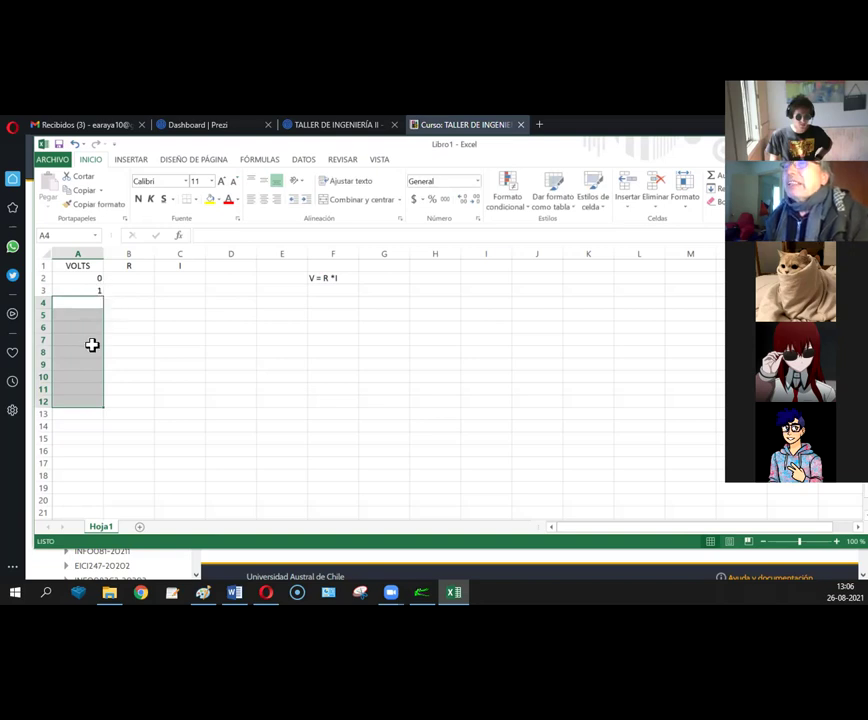
Step: Remove the 1 from cell A3 and copy the 0 in A2 down the VOLTS column to A14
{"action": "left_click", "coordinate": [132, 365]}
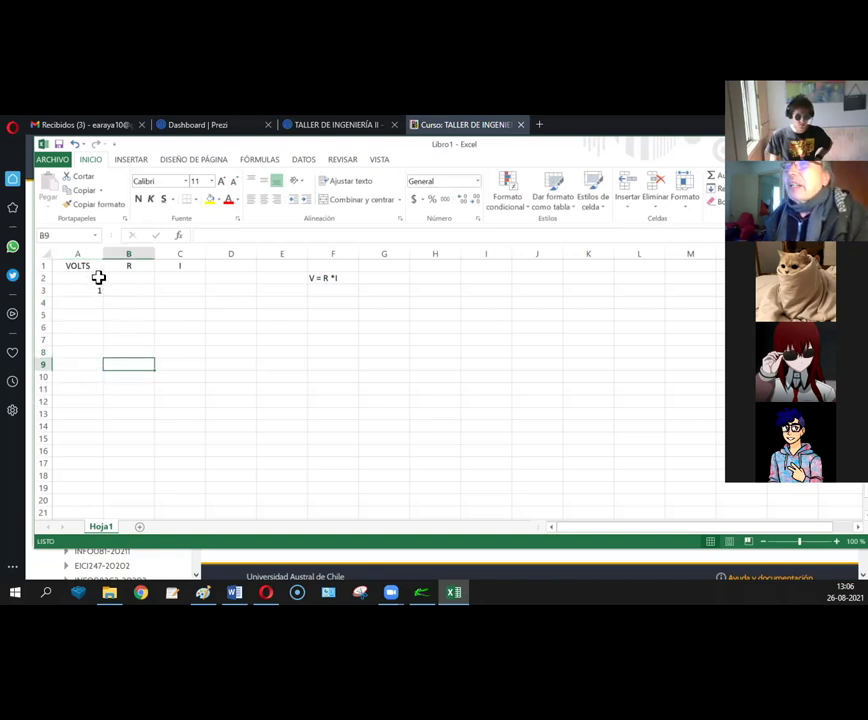
{"action": "left_click", "coordinate": [97, 289]}
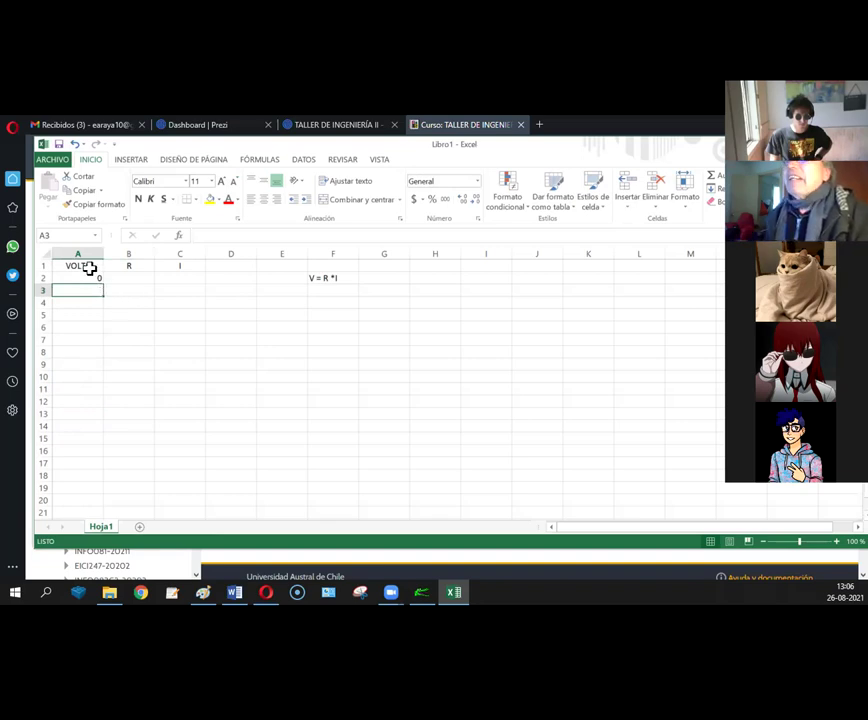
{"action": "left_click", "coordinate": [93, 280]}
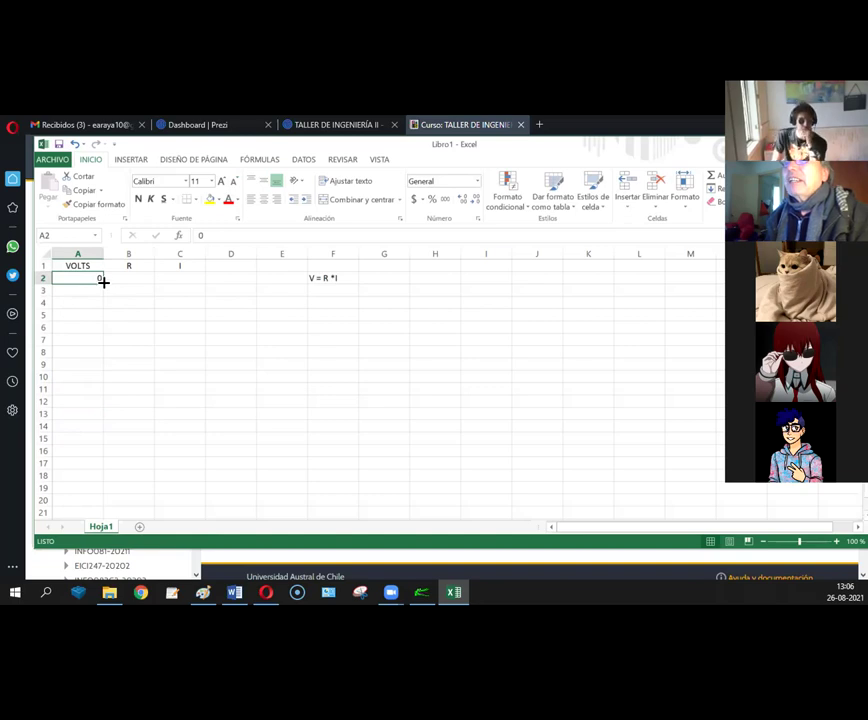
{"action": "left_click_drag", "start_coordinate": [103, 283], "coordinate": [110, 441]}
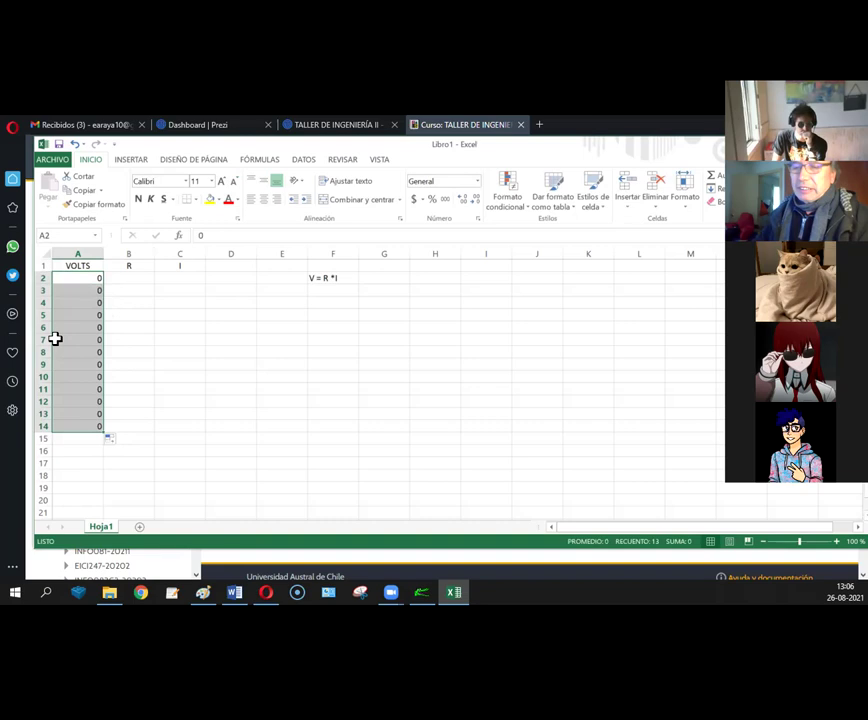
Step: Clear all the zeros from the VOLTS column, cells A2:A14
{"action": "key", "text": "BackSpace"}
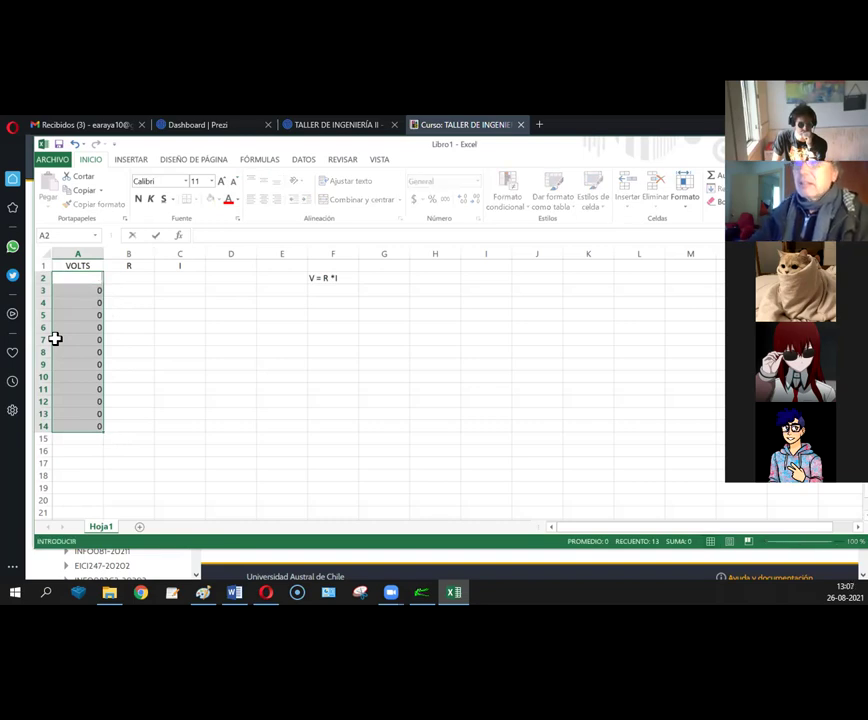
{"action": "left_click", "coordinate": [70, 462]}
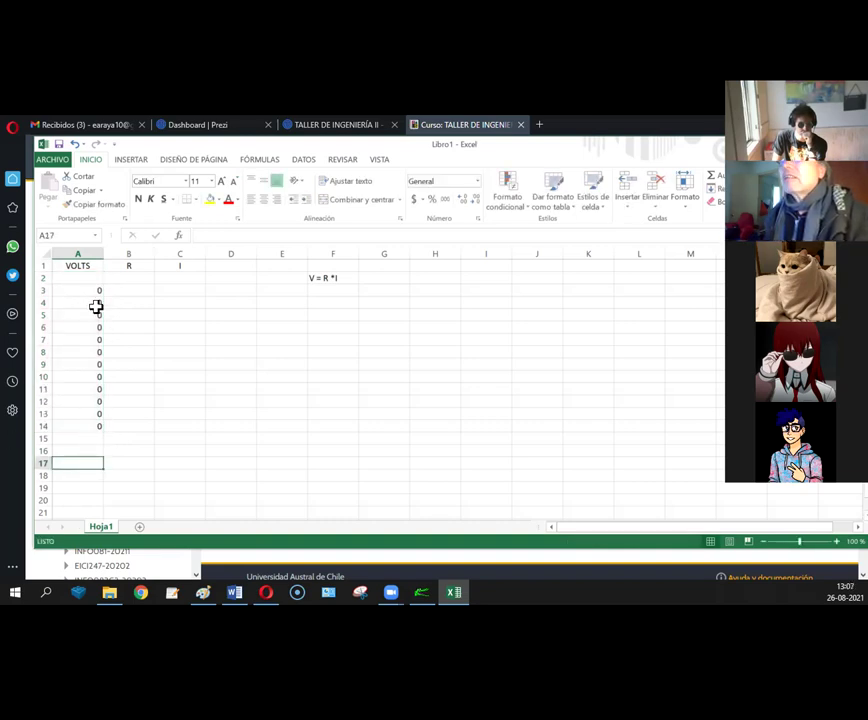
{"action": "left_click_drag", "start_coordinate": [91, 291], "coordinate": [94, 424]}
{"action": "key", "text": "Delete"}
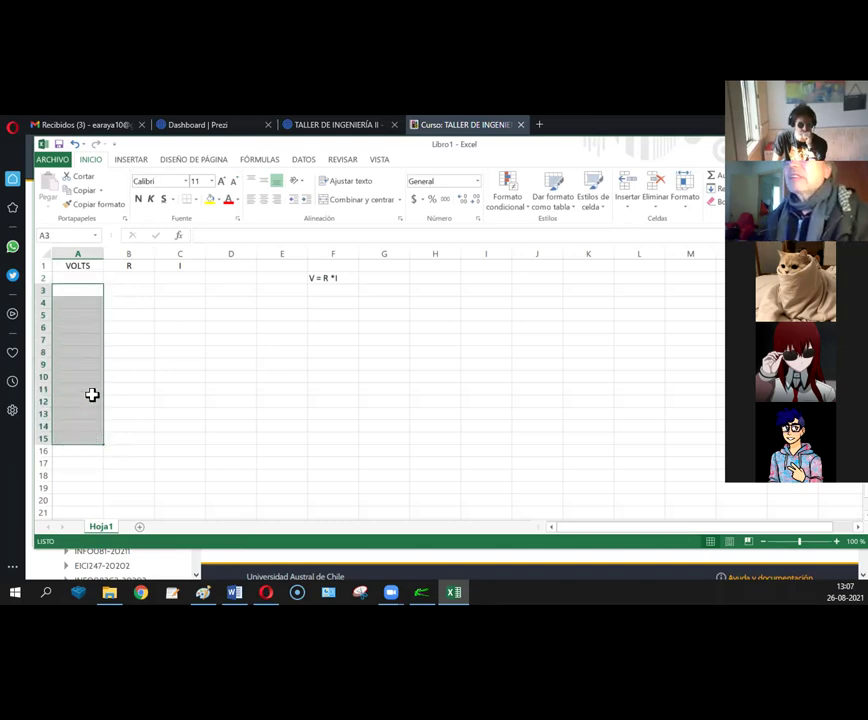
Step: Enter 0 and 1 in cells A2 and A3 and extend the series down to 10 in cell A12
{"action": "left_click", "coordinate": [89, 278]}
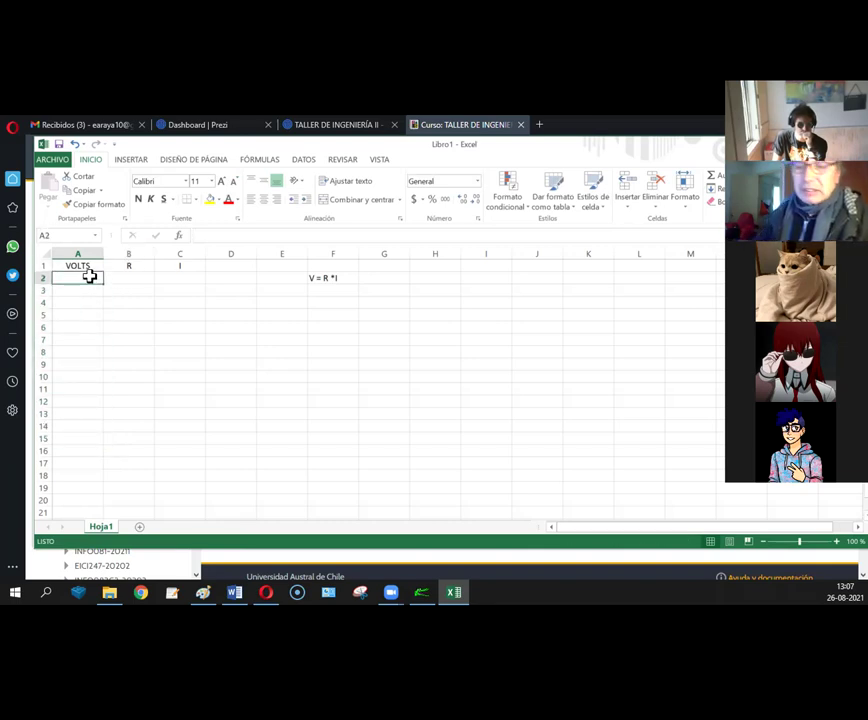
{"action": "type", "text": "0"}
{"action": "key", "text": "Return"}
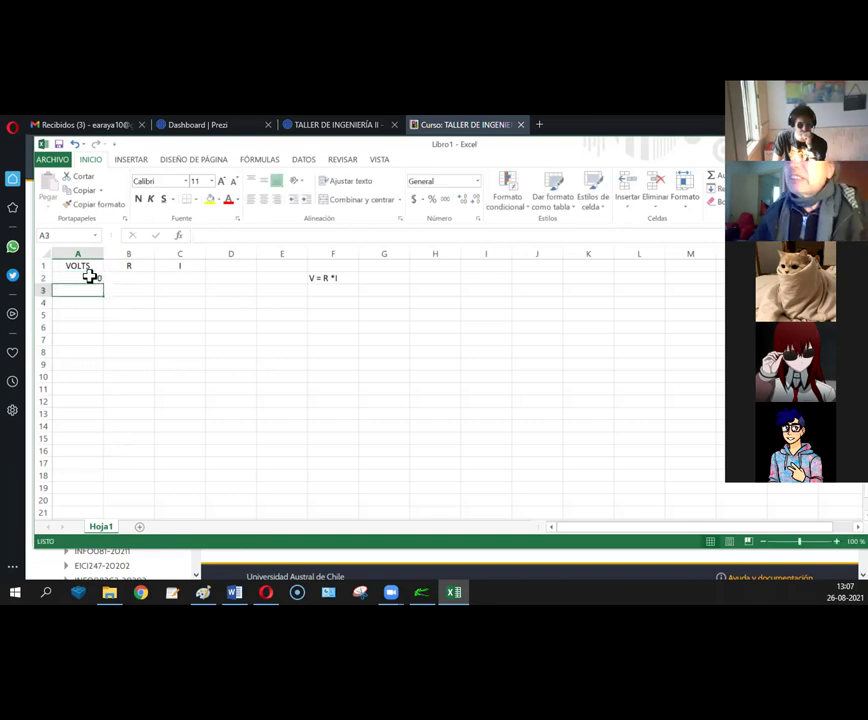
{"action": "type", "text": "1"}
{"action": "key", "text": "Return"}
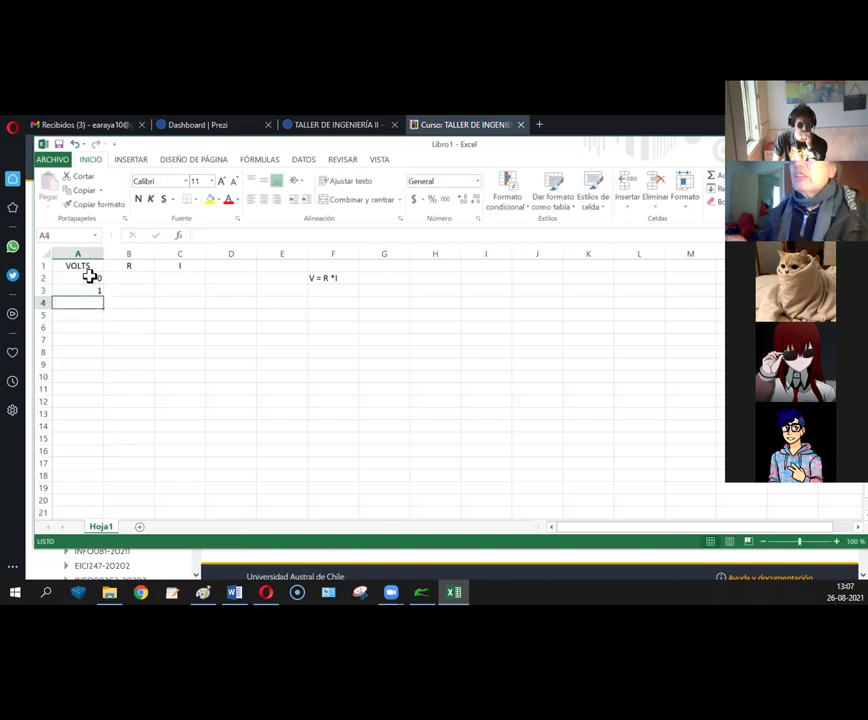
{"action": "left_click_drag", "start_coordinate": [91, 276], "coordinate": [91, 296]}
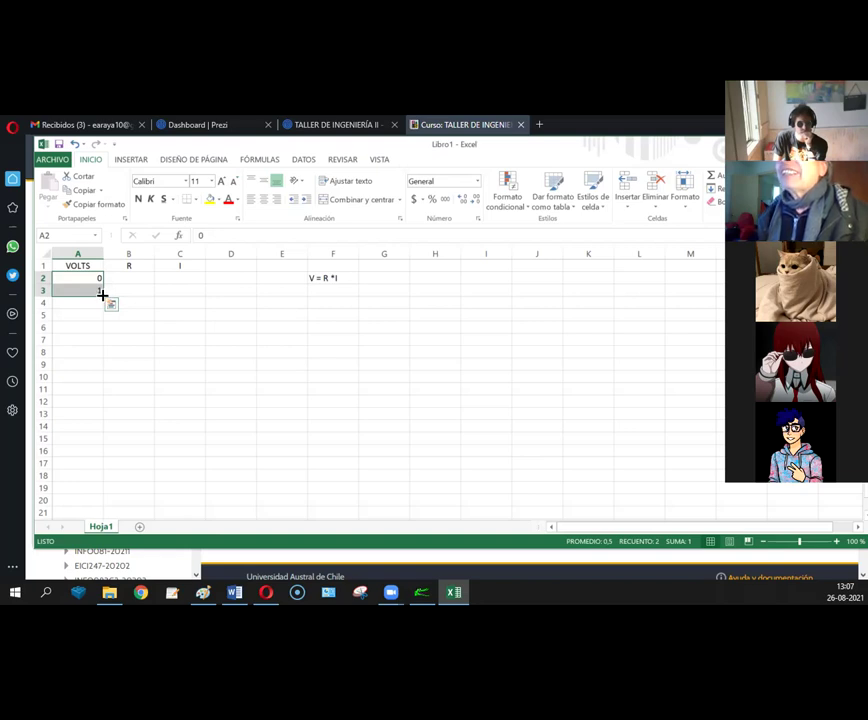
{"action": "left_click_drag", "start_coordinate": [102, 295], "coordinate": [102, 406]}
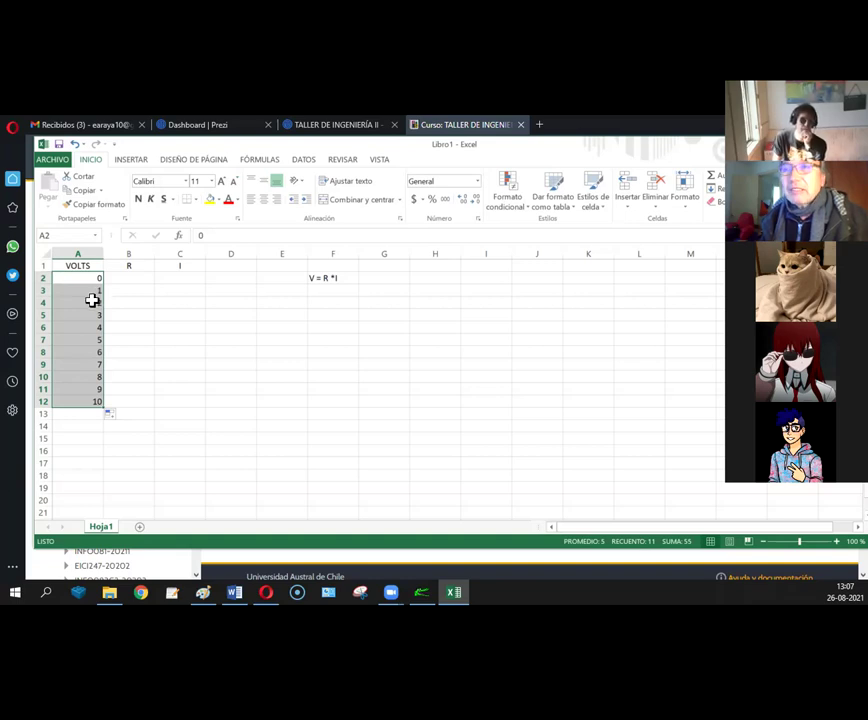
Step: Enter 10 and 15 in cells C14 and C15, extend the series down to 55 in C23, and clear it
{"action": "left_click", "coordinate": [180, 425]}
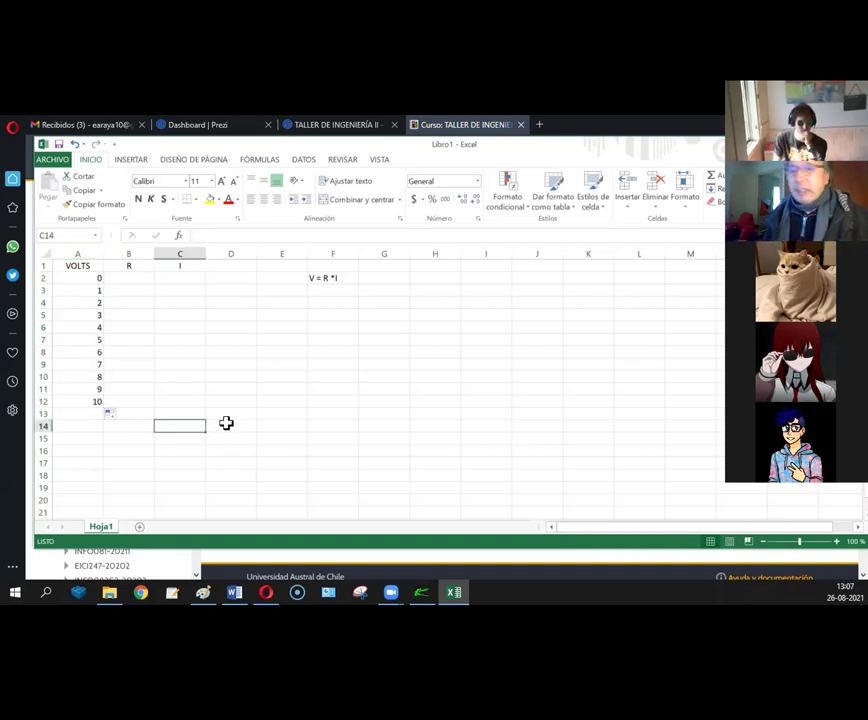
{"action": "type", "text": "10"}
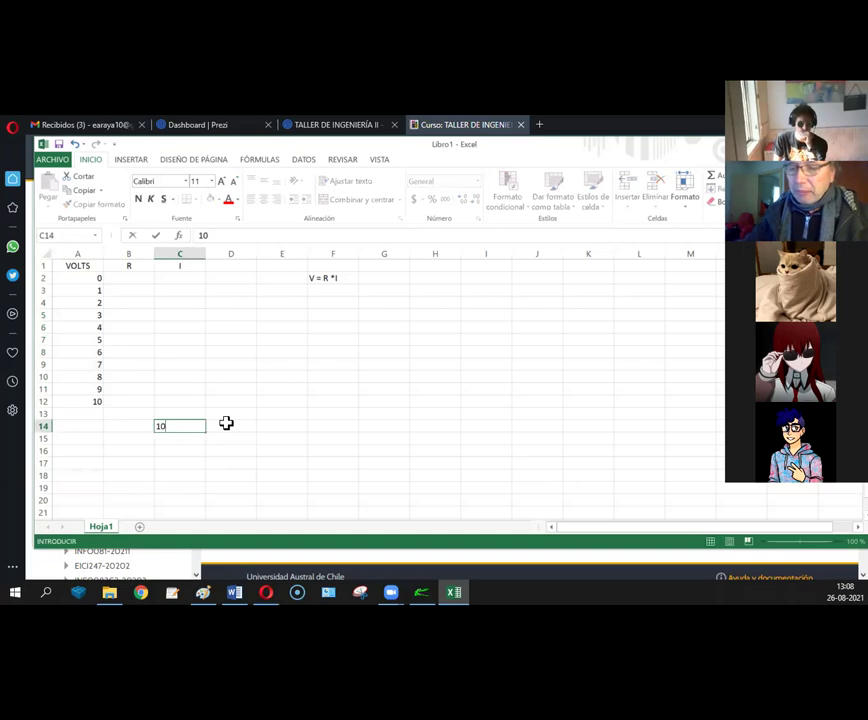
{"action": "key", "text": "Return"}
{"action": "type", "text": "1"}
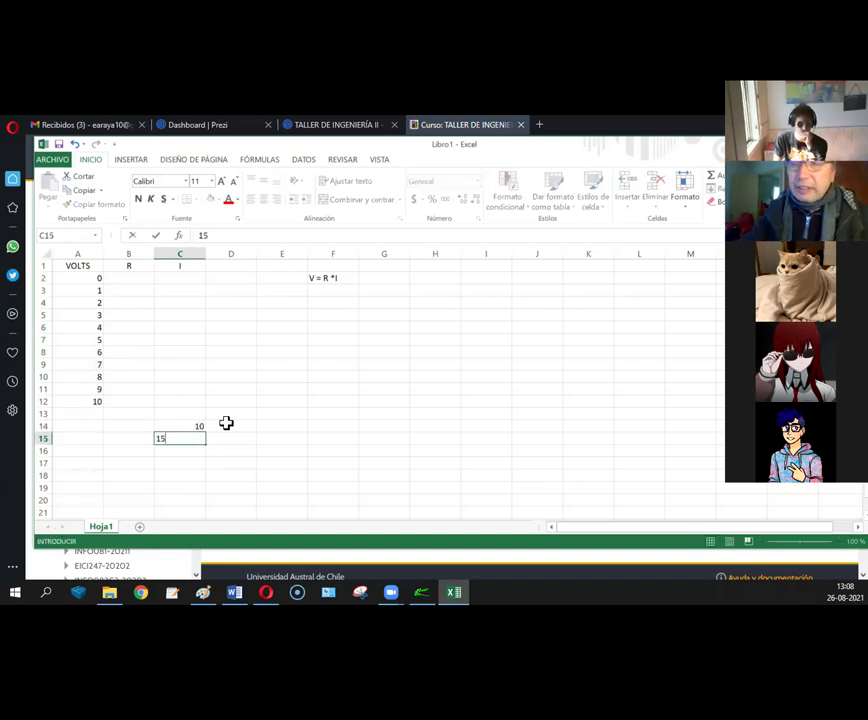
{"action": "type", "text": "5"}
{"action": "key", "text": "Return"}
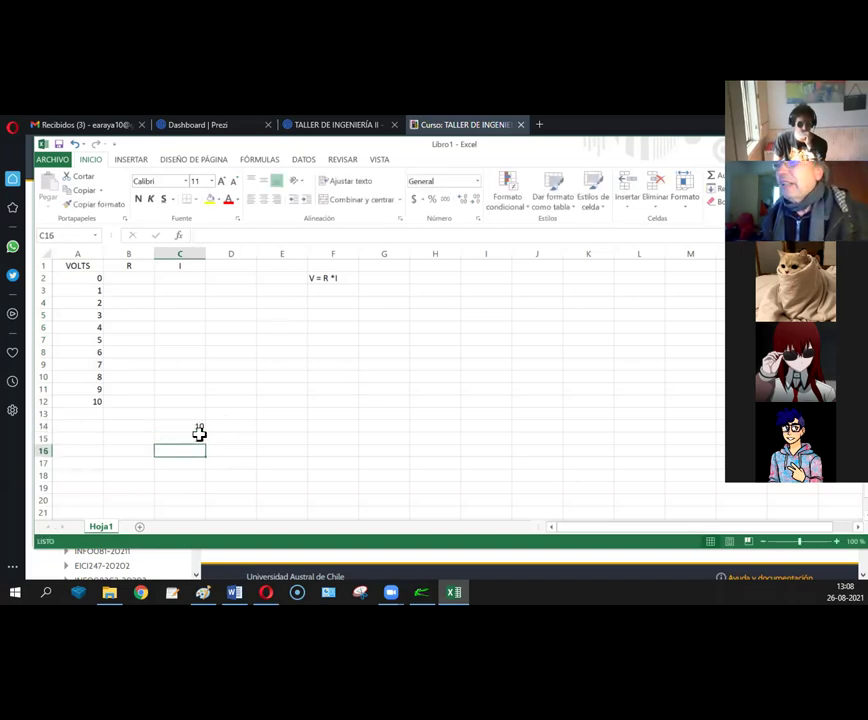
{"action": "left_click_drag", "start_coordinate": [195, 426], "coordinate": [265, 510]}
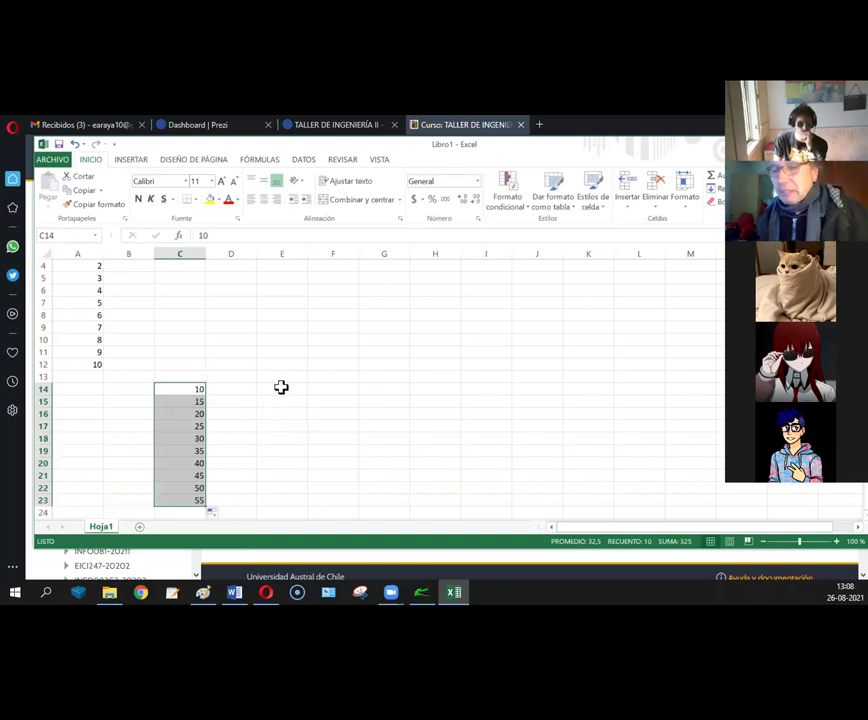
{"action": "key", "text": "Delete"}
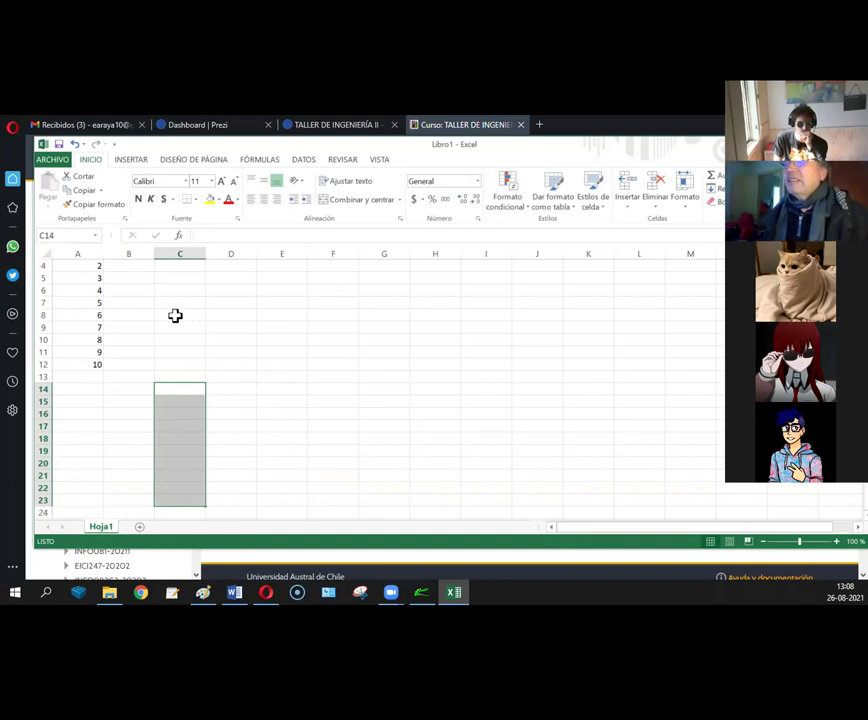
Step: Enter 100 in cell B2 under R and copy it down to cell B12
{"action": "scroll", "coordinate": [121, 346], "scroll_direction": "up", "scroll_amount": 1}
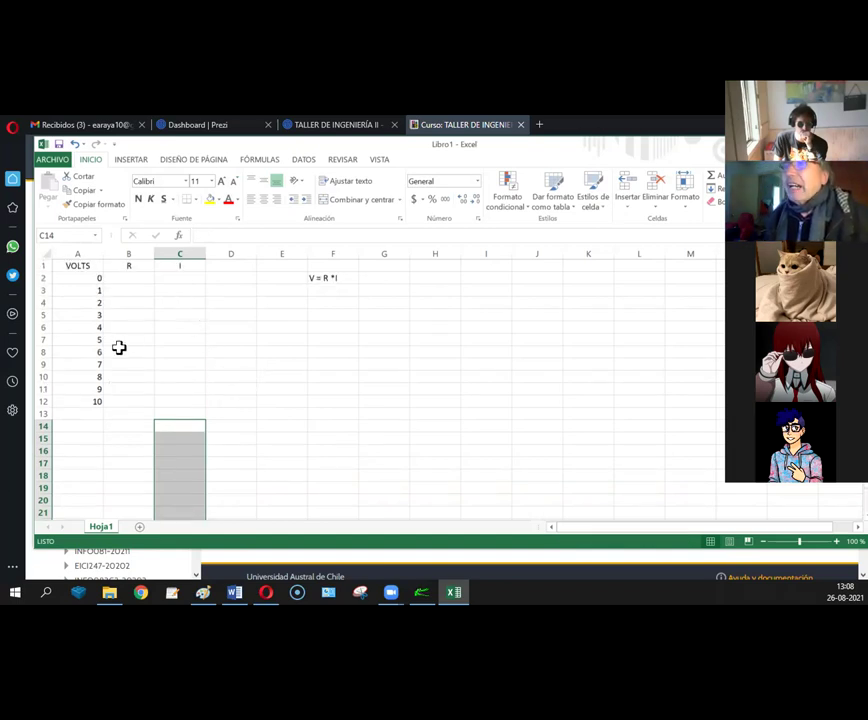
{"action": "left_click", "coordinate": [124, 279]}
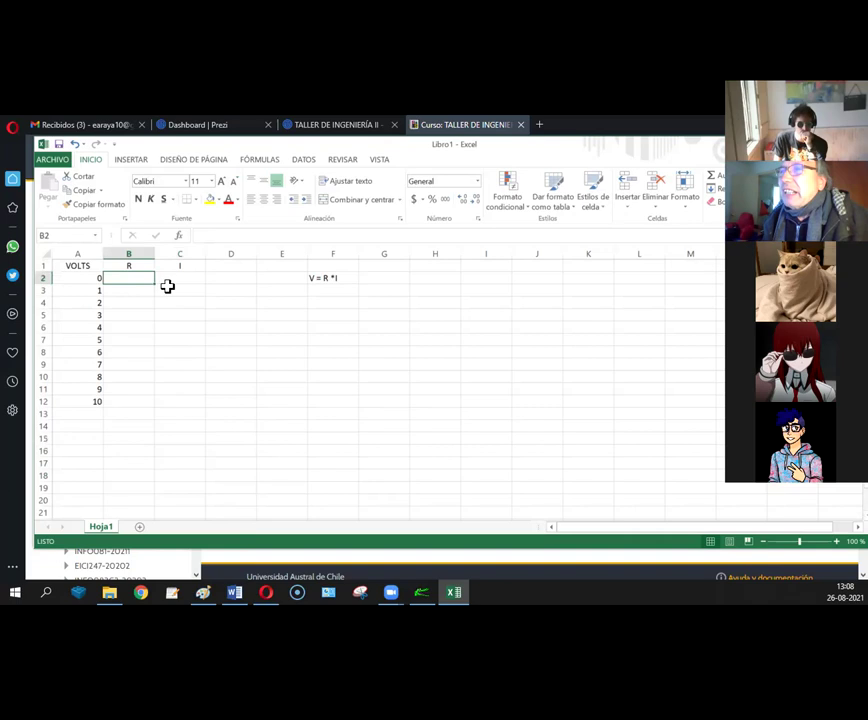
{"action": "type", "text": "100"}
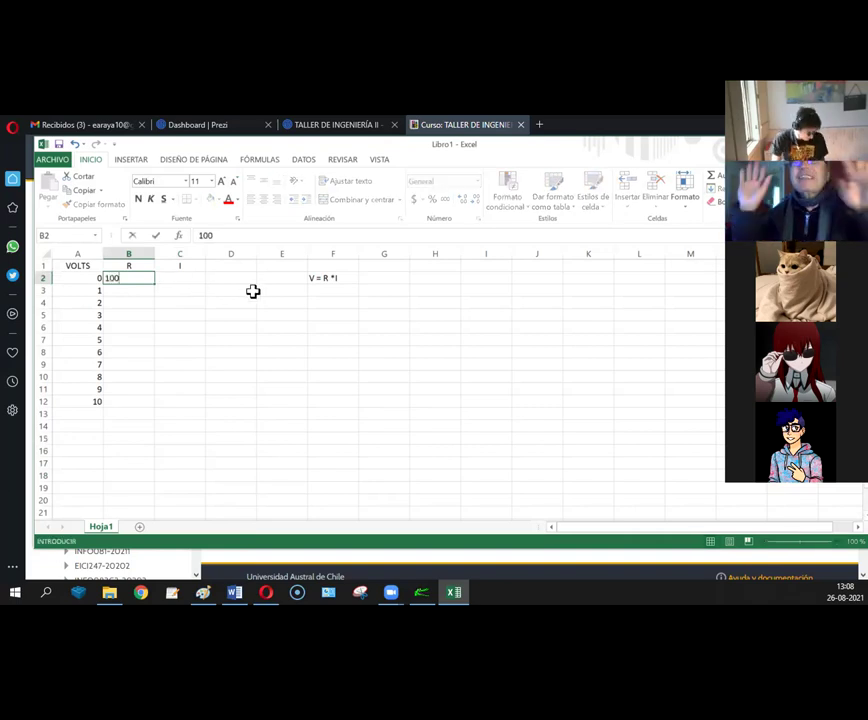
{"action": "key", "text": "Return"}
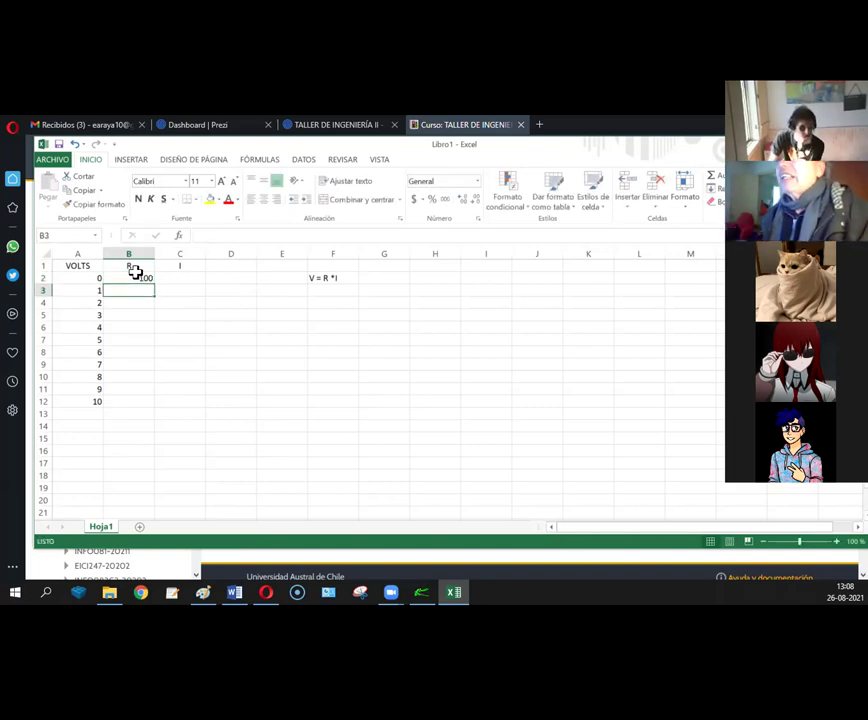
{"action": "left_click", "coordinate": [140, 279]}
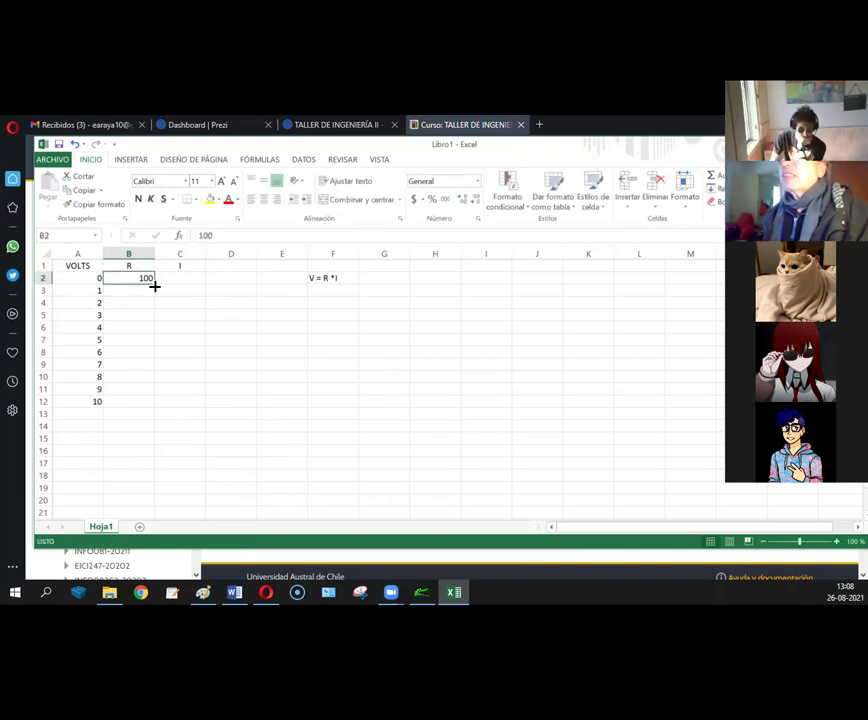
{"action": "left_click_drag", "start_coordinate": [153, 283], "coordinate": [150, 406]}
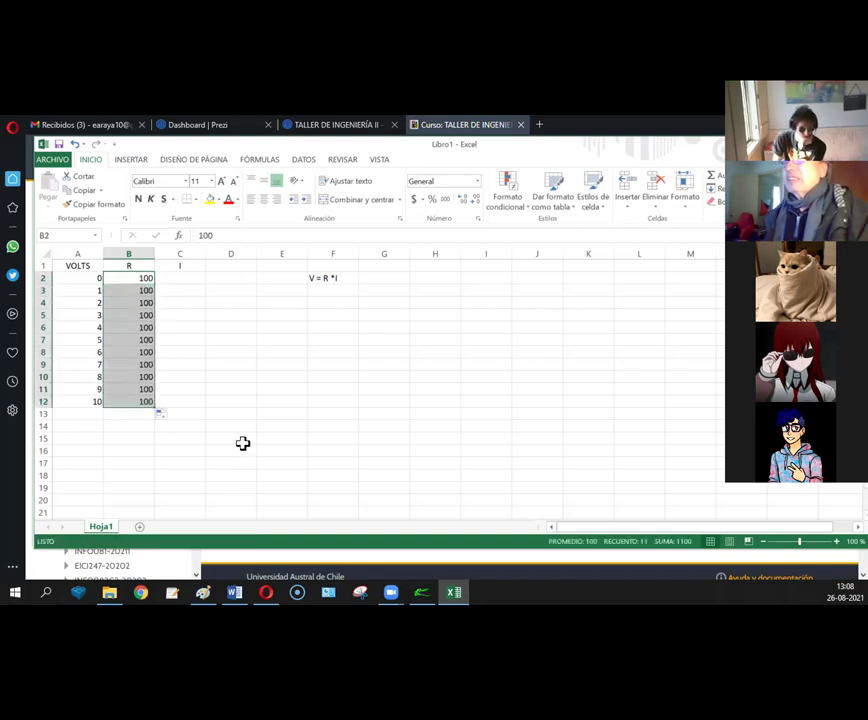
Step: Calculate the current in cell C2 with the formula =A2/B2 and copy it down to cell C12
{"action": "left_click", "coordinate": [176, 280]}
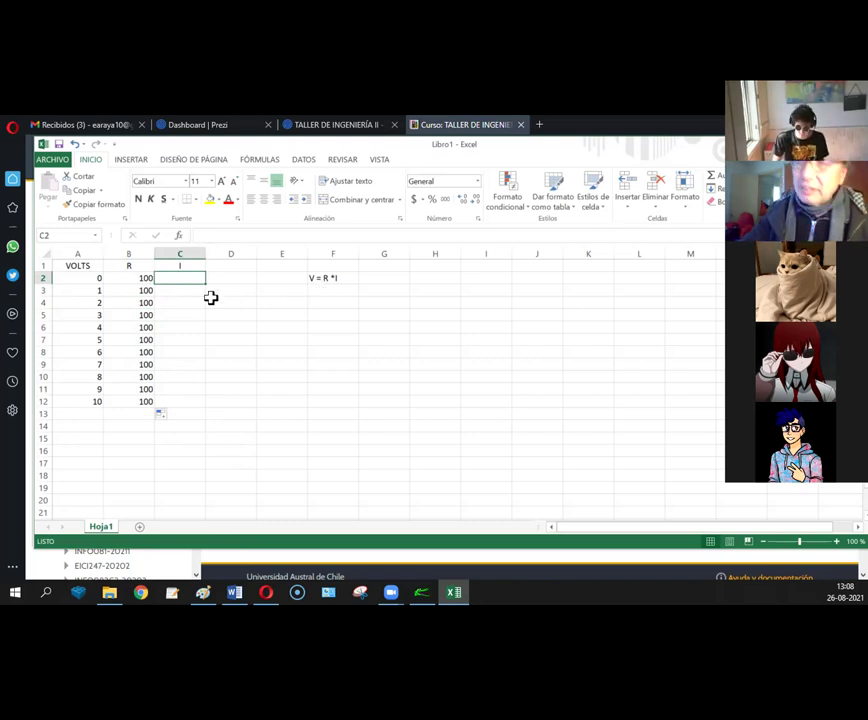
{"action": "type", "text": "="}
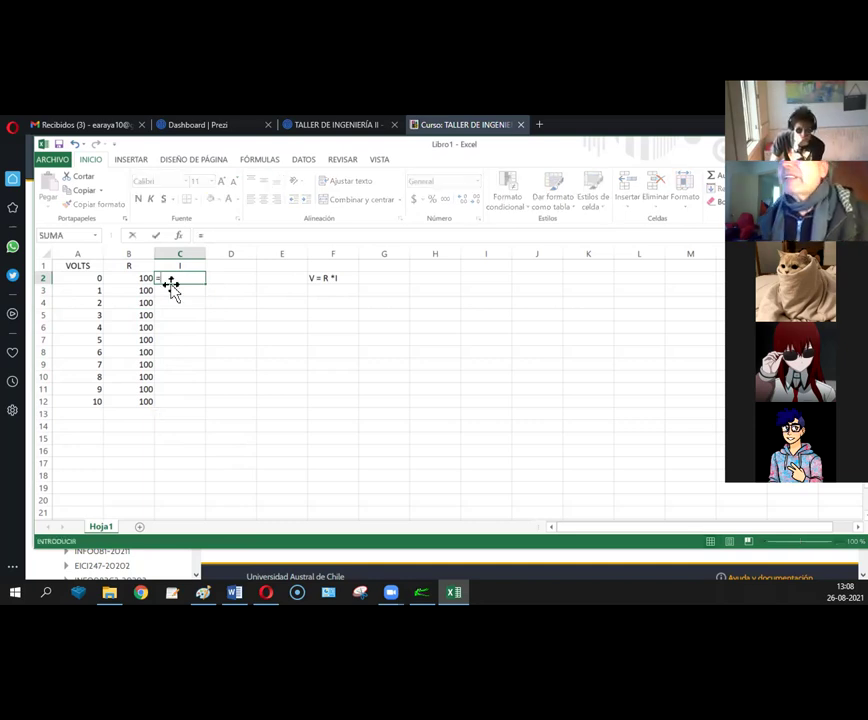
{"action": "left_click", "coordinate": [93, 279]}
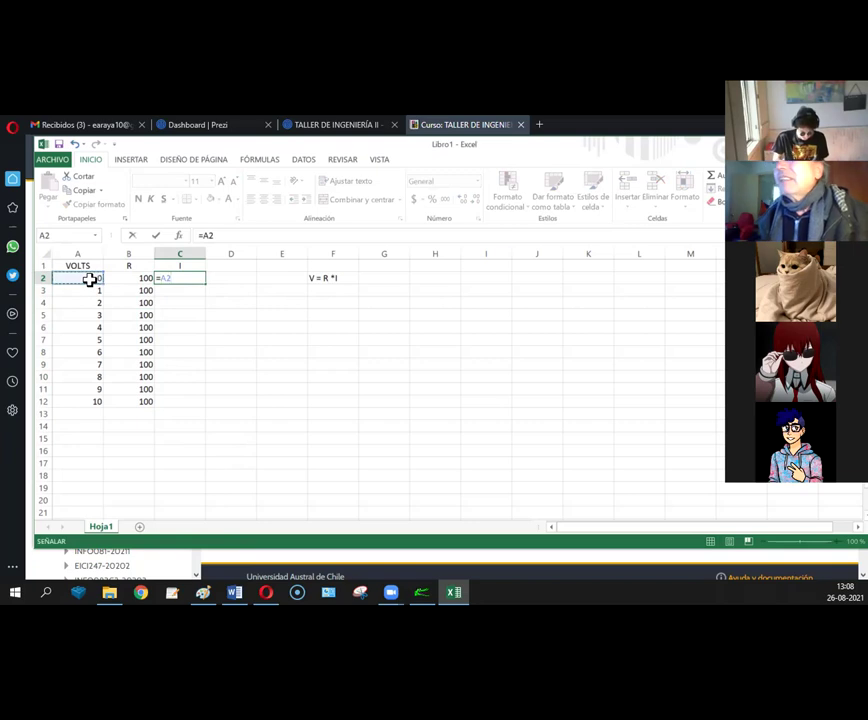
{"action": "type", "text": "/"}
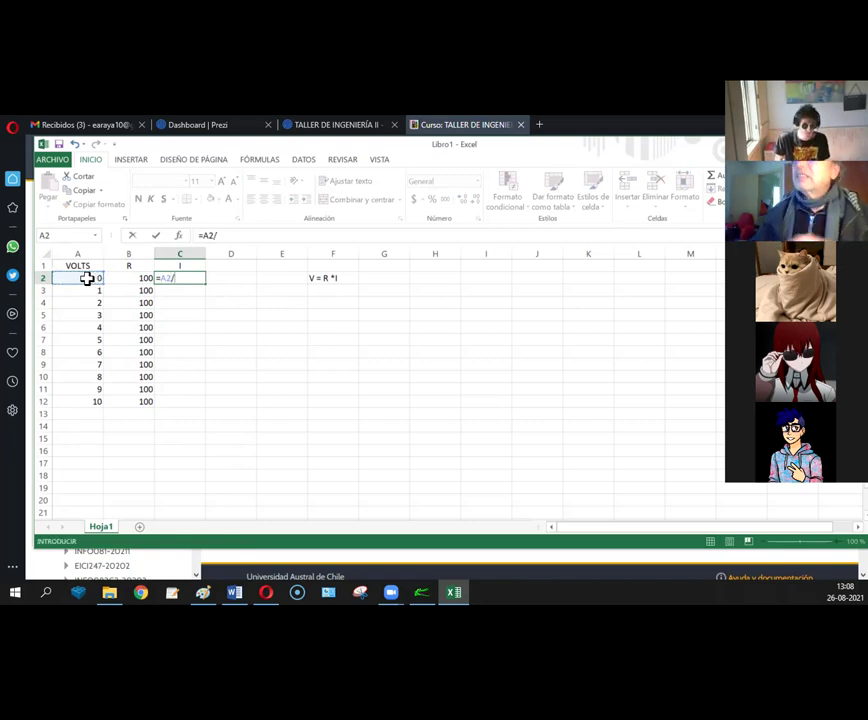
{"action": "left_click", "coordinate": [140, 279]}
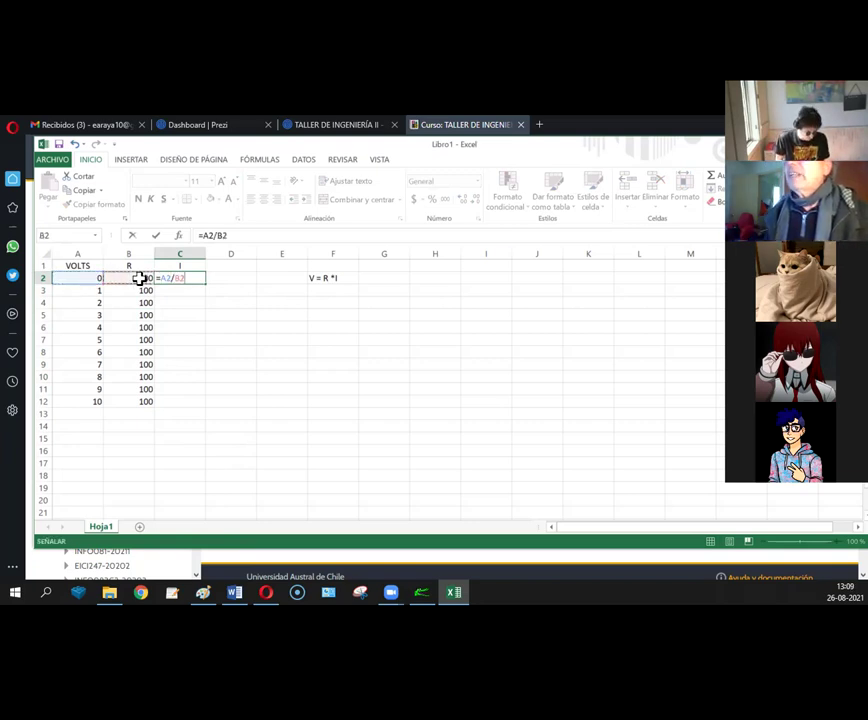
{"action": "key", "text": "Return"}
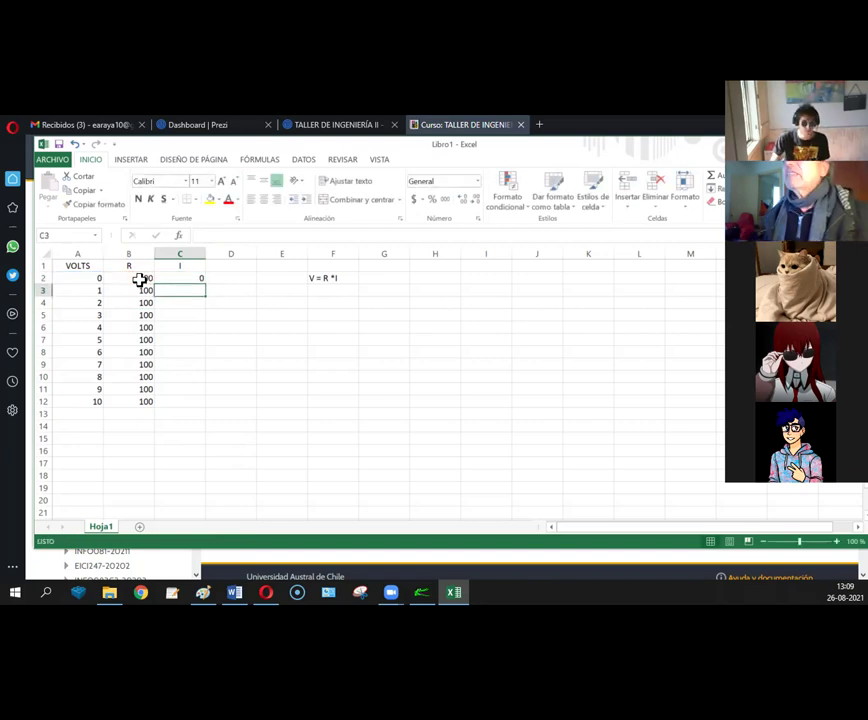
{"action": "left_click", "coordinate": [200, 280]}
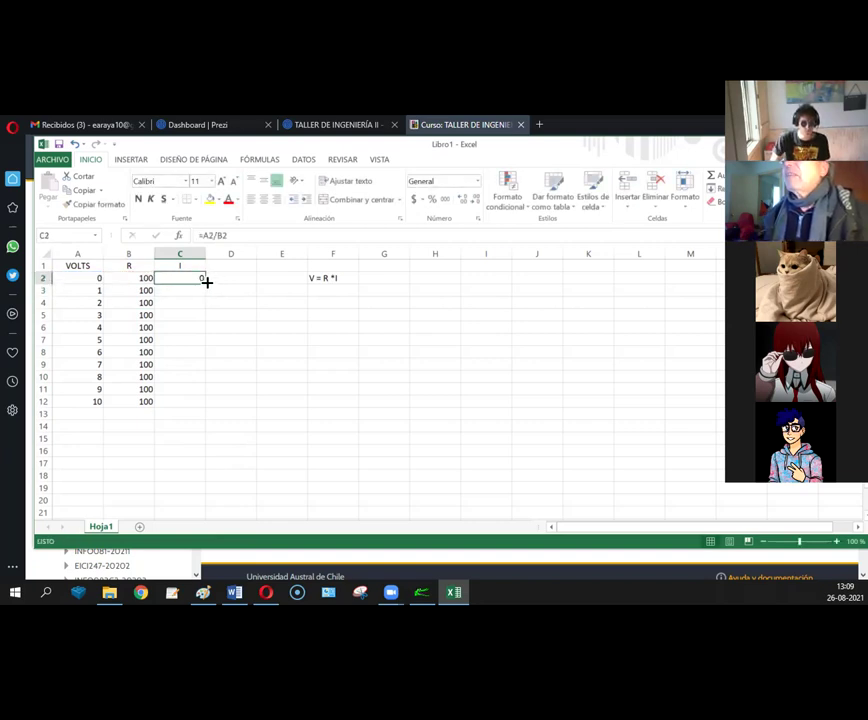
{"action": "left_click_drag", "start_coordinate": [204, 282], "coordinate": [197, 406]}
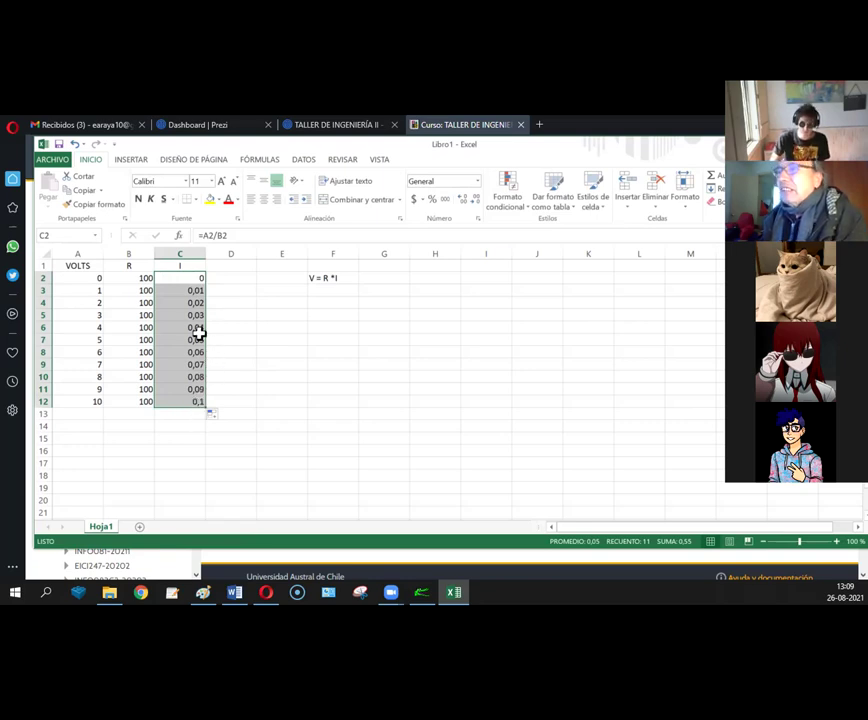
Step: Format the current values in cells C2 to C12 as Number with 3 decimal places
{"action": "right_click", "coordinate": [181, 278]}
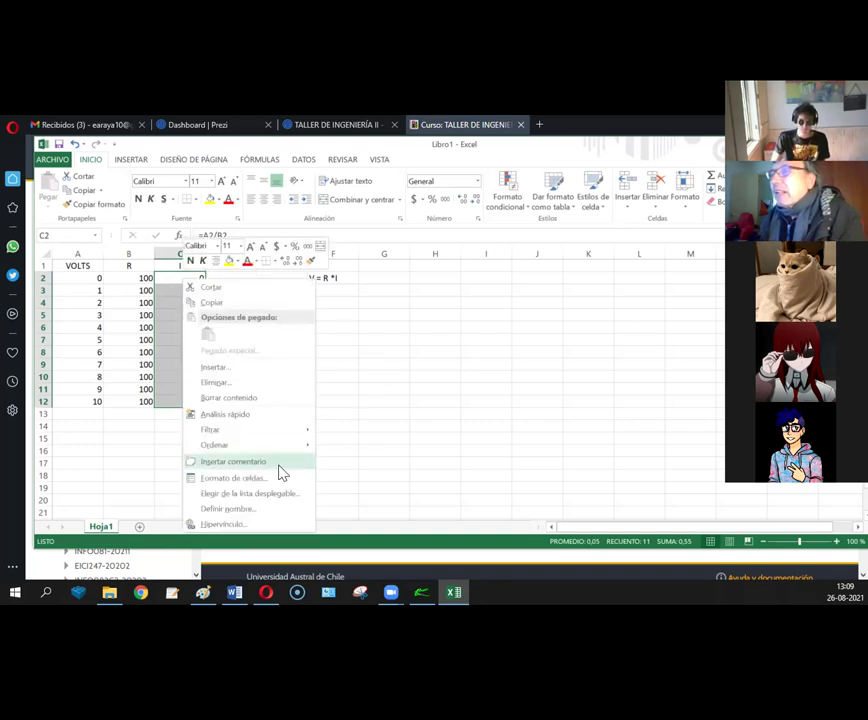
{"action": "left_click", "coordinate": [145, 455]}
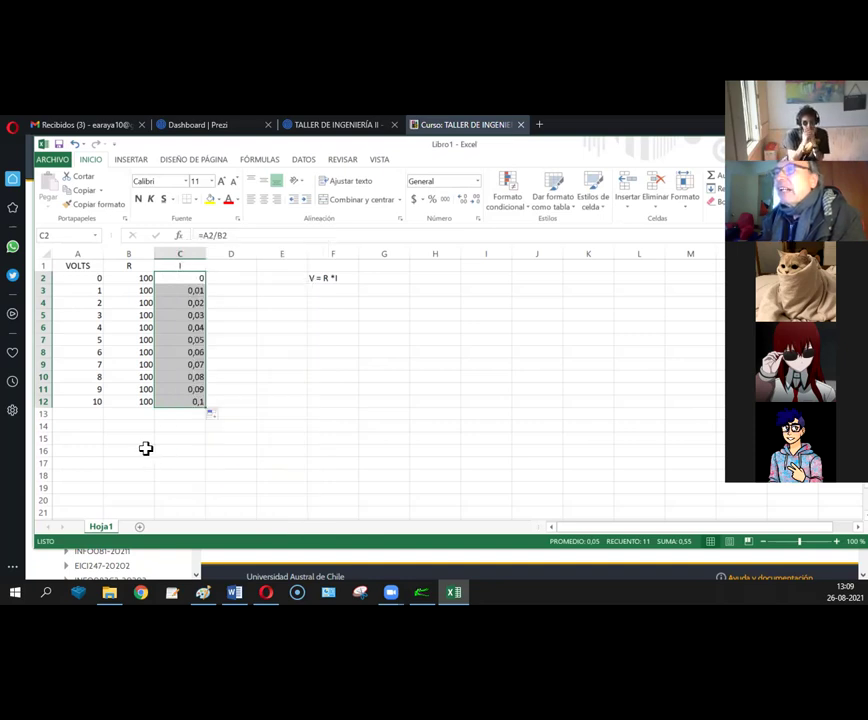
{"action": "right_click", "coordinate": [180, 288]}
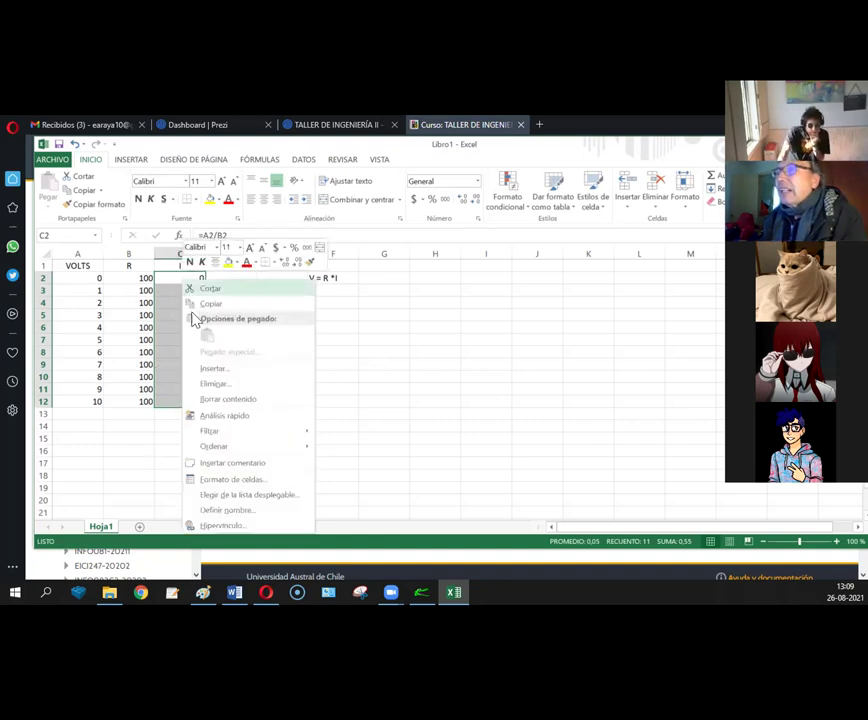
{"action": "left_click", "coordinate": [218, 486]}
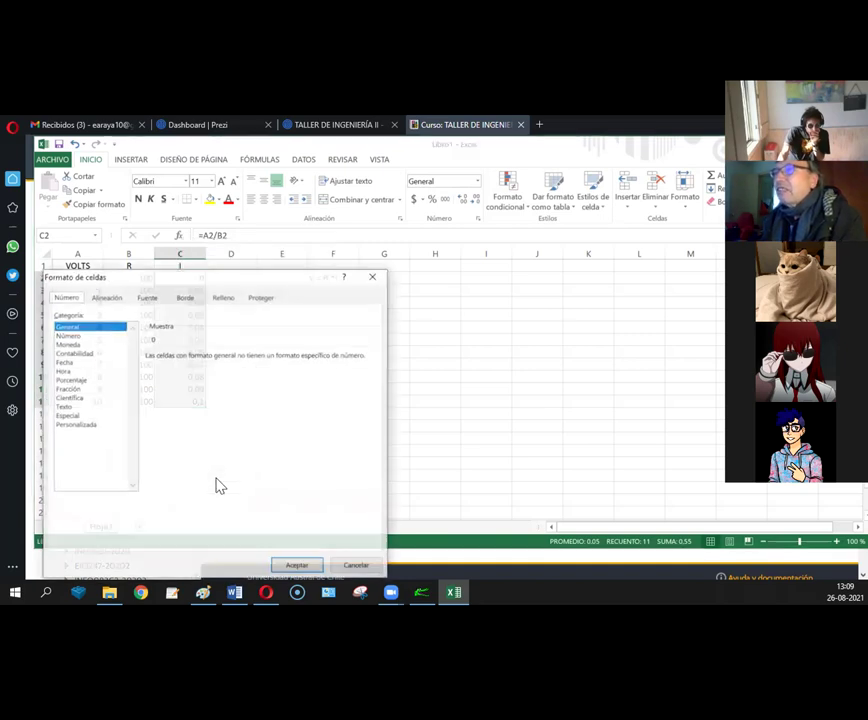
{"action": "left_click", "coordinate": [66, 335]}
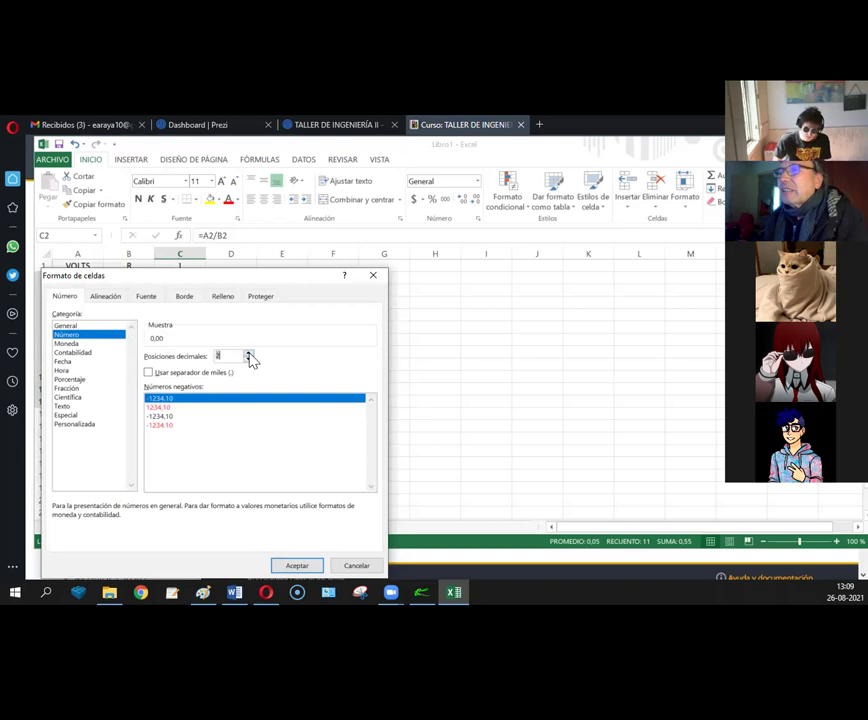
{"action": "left_click", "coordinate": [249, 354]}
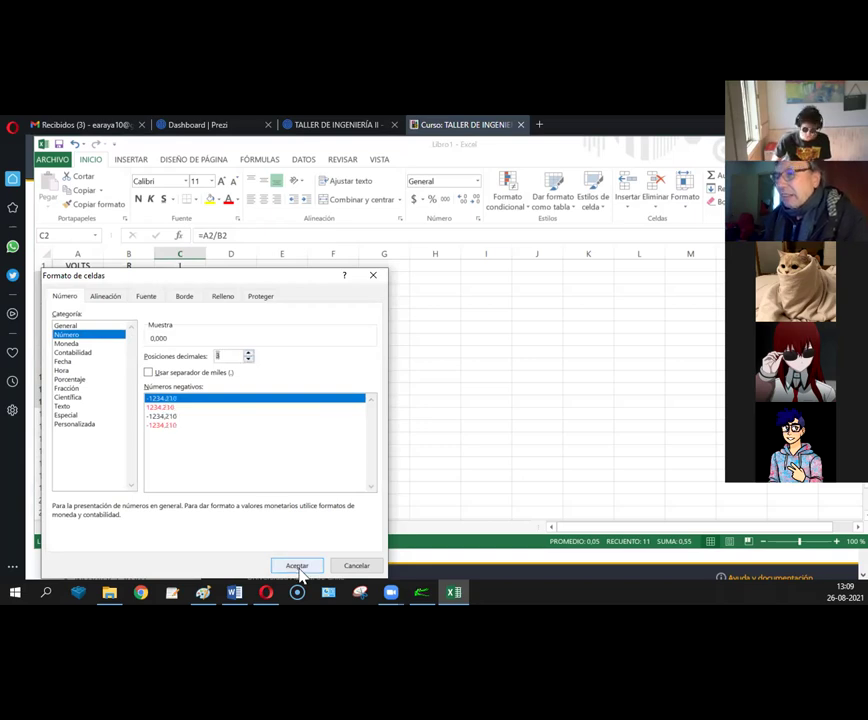
{"action": "left_click", "coordinate": [298, 566]}
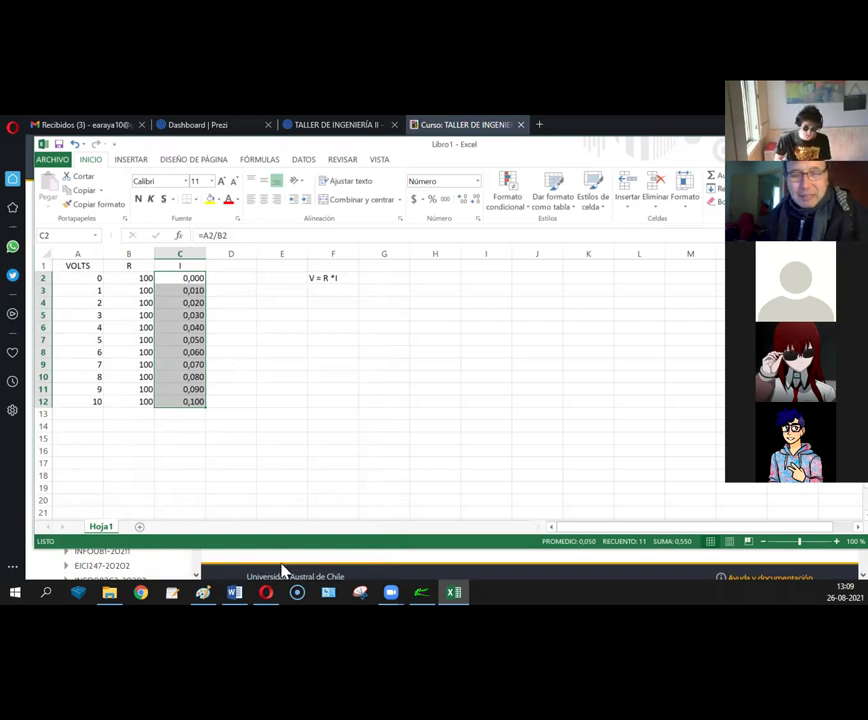
Step: Clear the contents of cells C2 to C12 and write the relation I = V/R in cell F3
{"action": "key", "text": "Delete"}
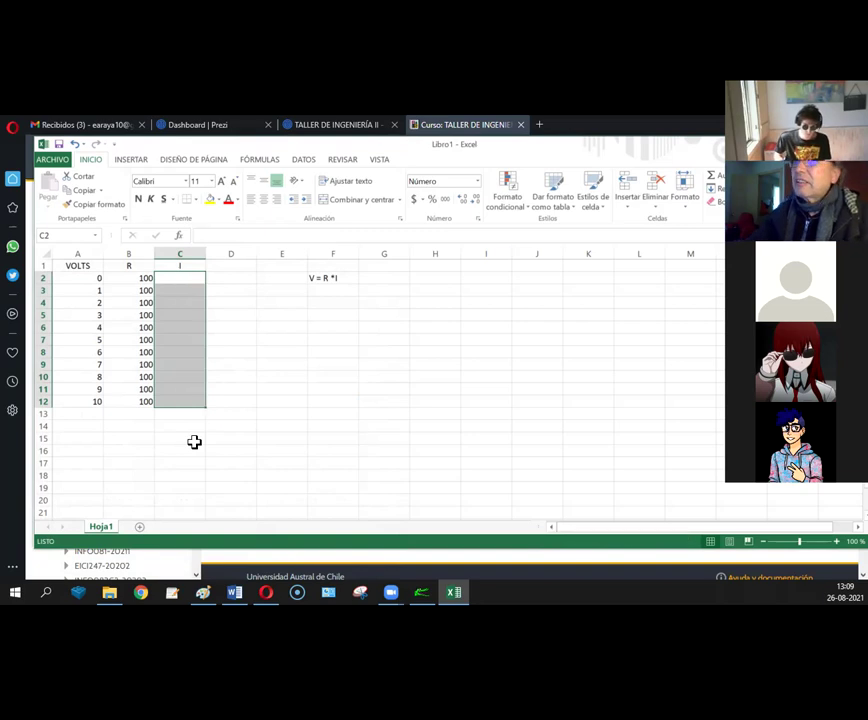
{"action": "left_click", "coordinate": [178, 279]}
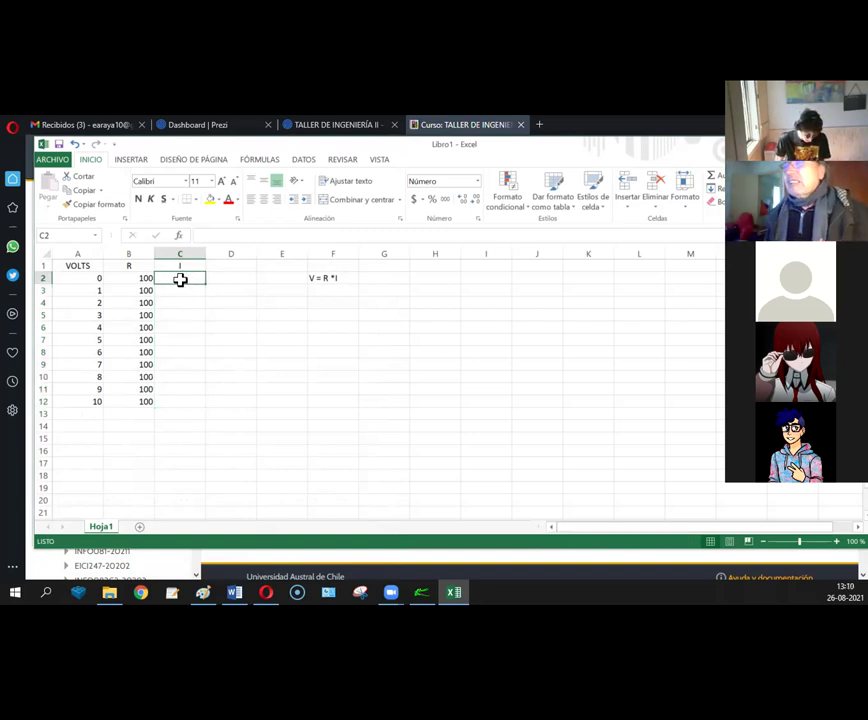
{"action": "left_click", "coordinate": [327, 289]}
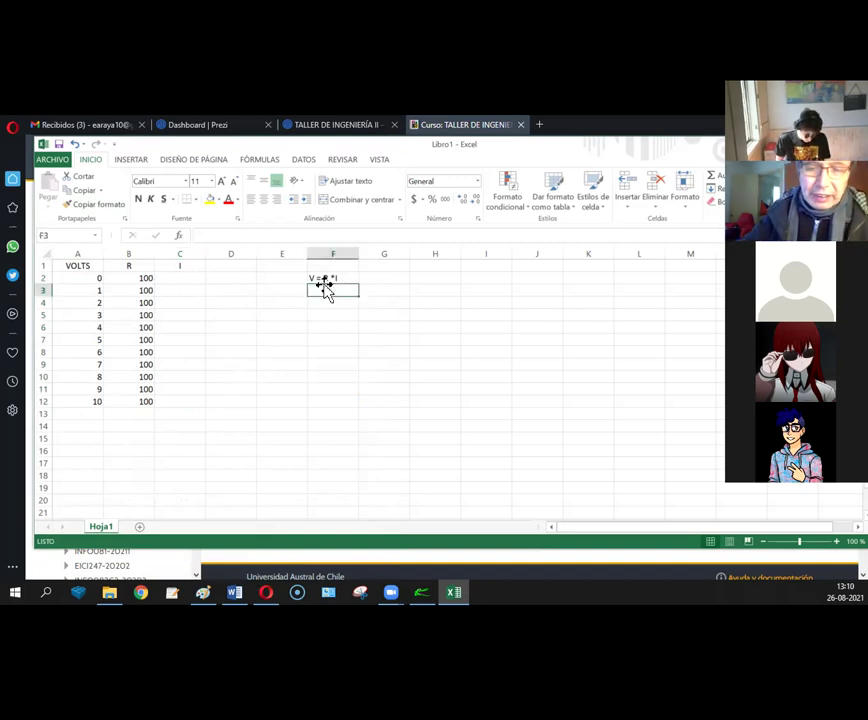
{"action": "type", "text": "I = V/R"}
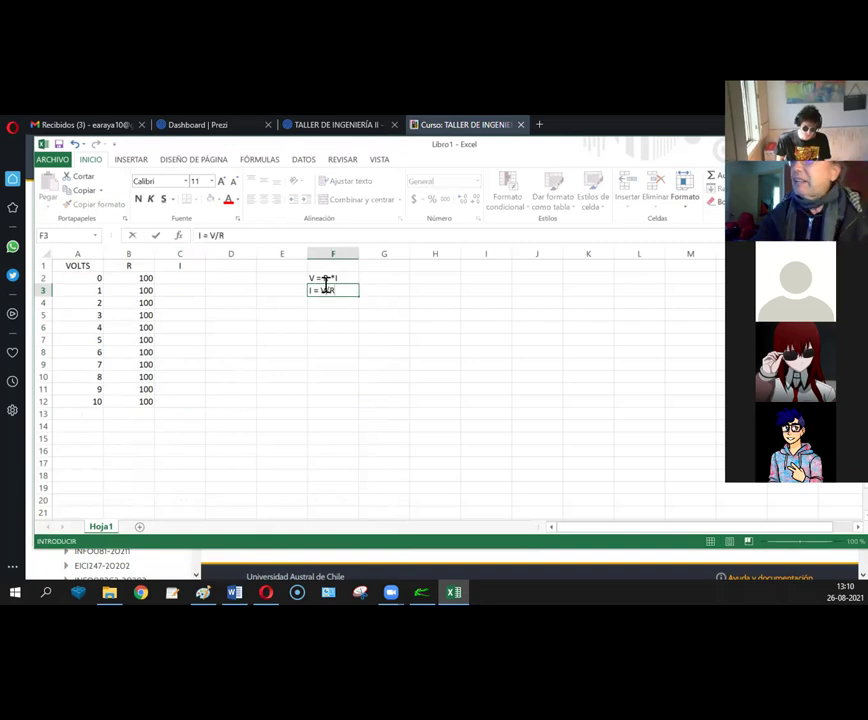
{"action": "key", "text": "Return"}
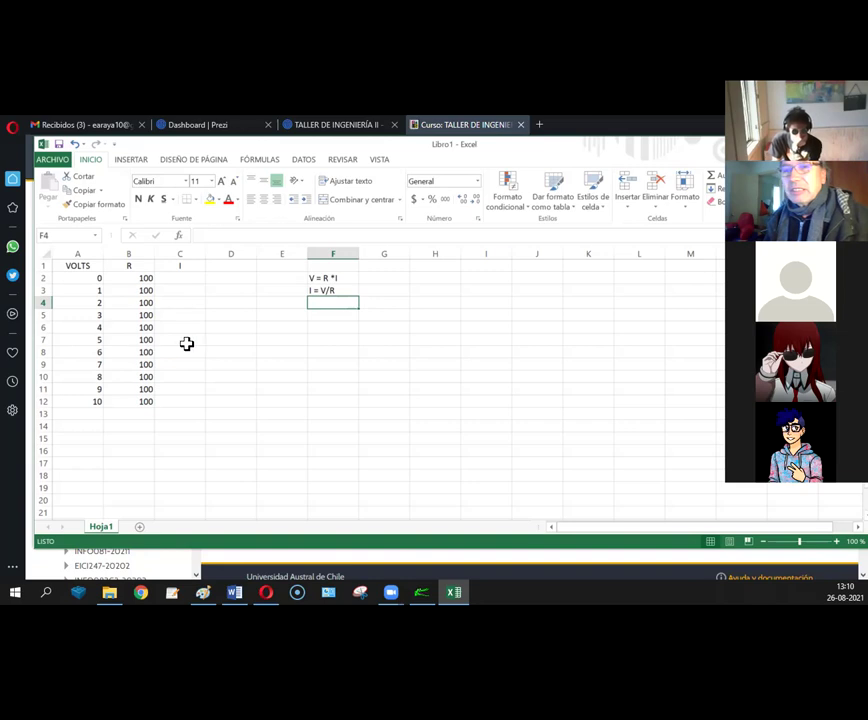
Step: Enter the formula =A2/B2 in cell C2 and fill it down to cell C12
{"action": "left_click", "coordinate": [180, 279]}
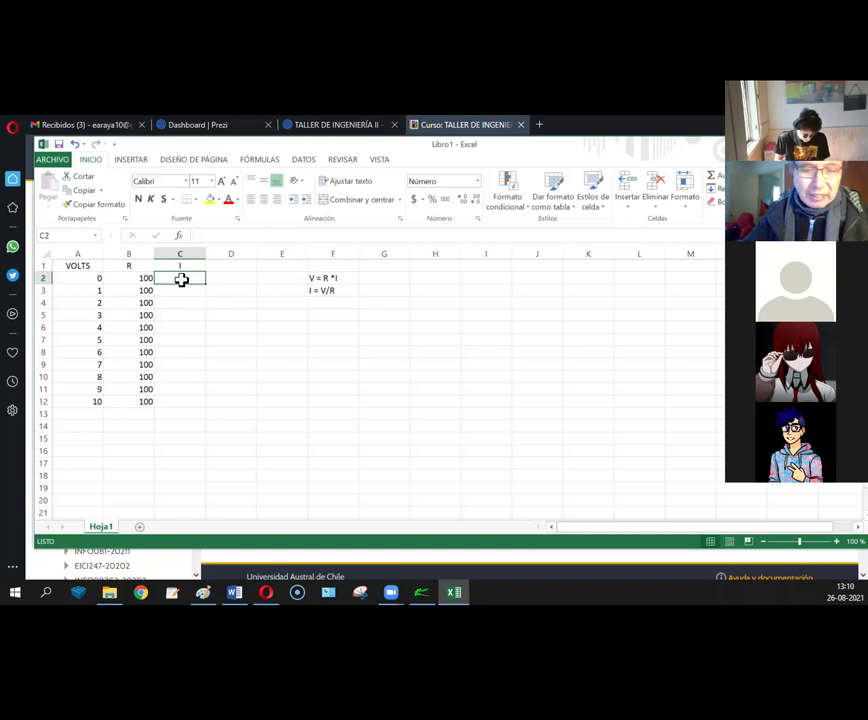
{"action": "type", "text": "="}
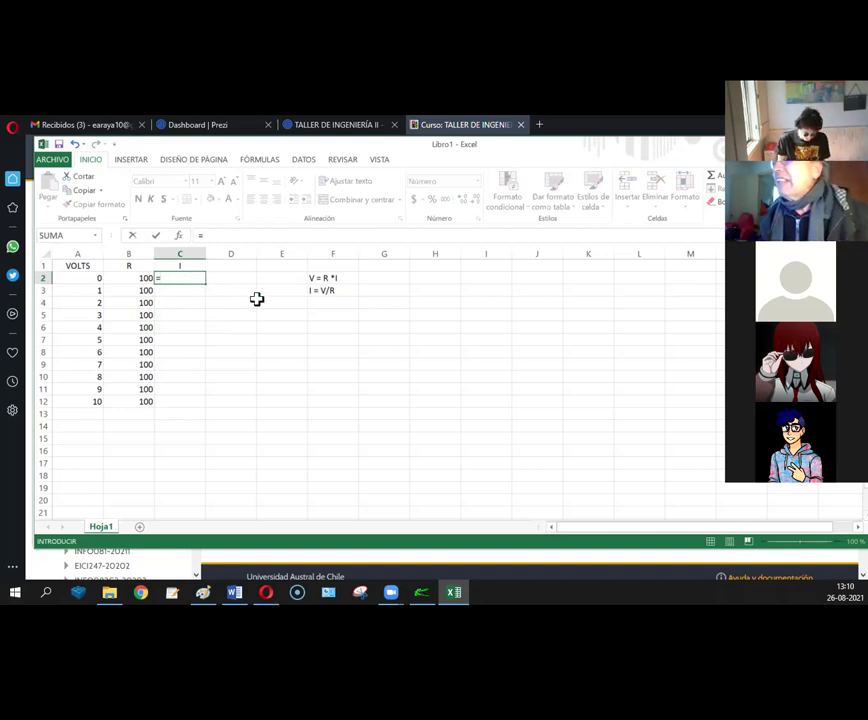
{"action": "left_click", "coordinate": [92, 278]}
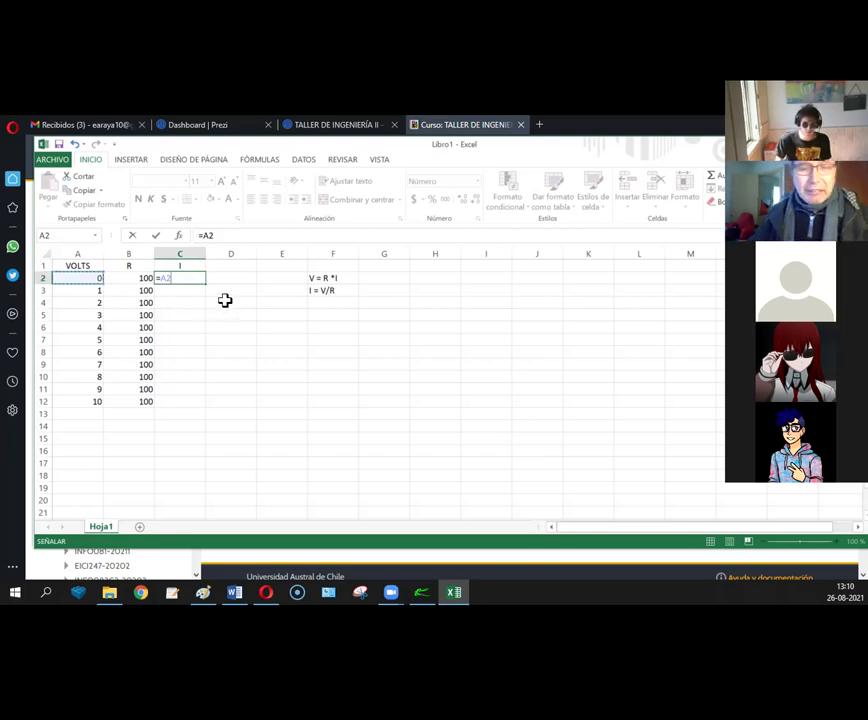
{"action": "type", "text": "/"}
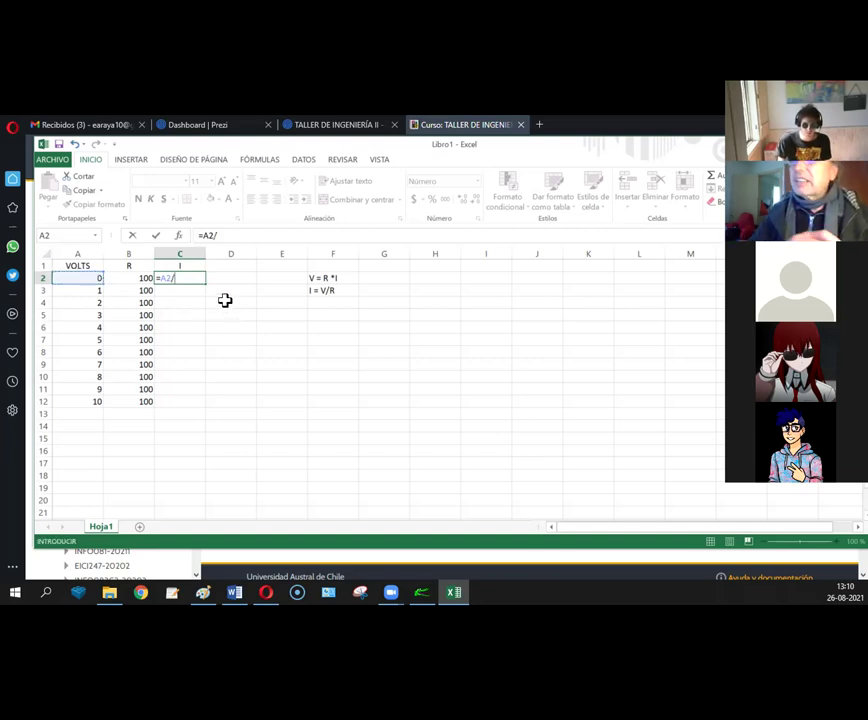
{"action": "left_click", "coordinate": [143, 278]}
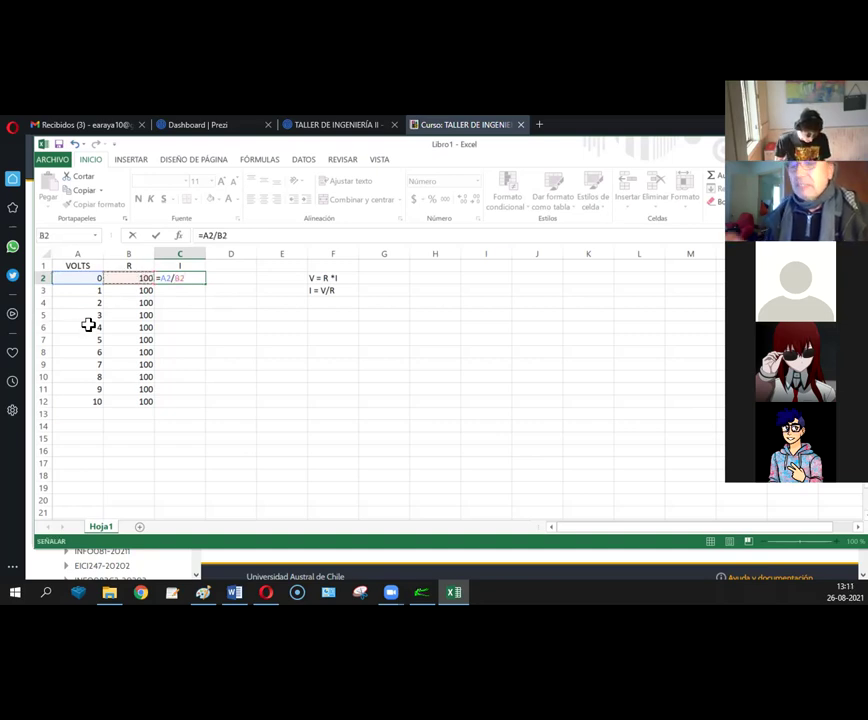
{"action": "key", "text": "Return"}
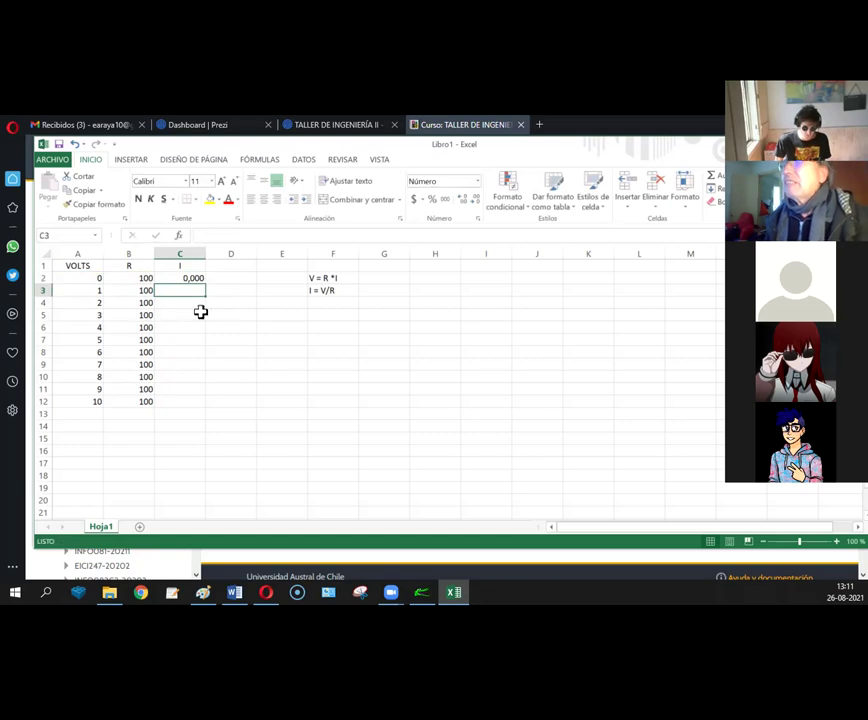
{"action": "left_click", "coordinate": [193, 278]}
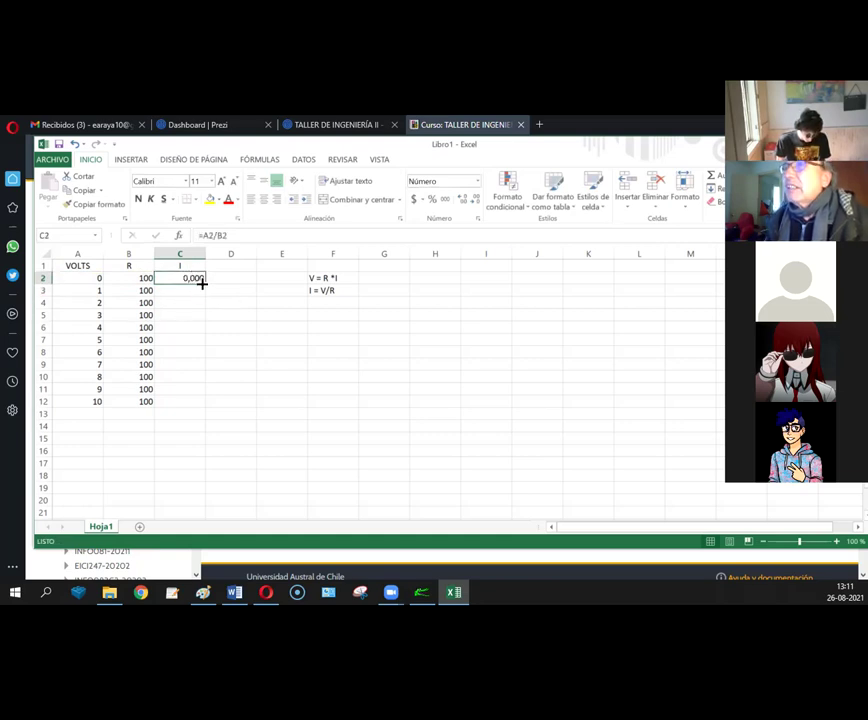
{"action": "left_click_drag", "start_coordinate": [204, 283], "coordinate": [204, 283]}
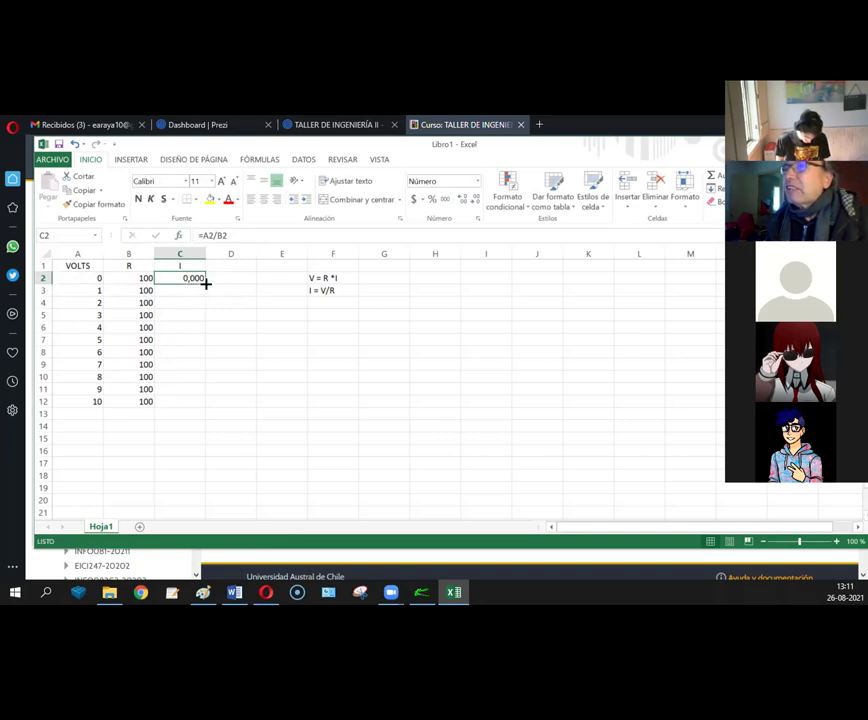
{"action": "left_click_drag", "start_coordinate": [205, 284], "coordinate": [196, 402]}
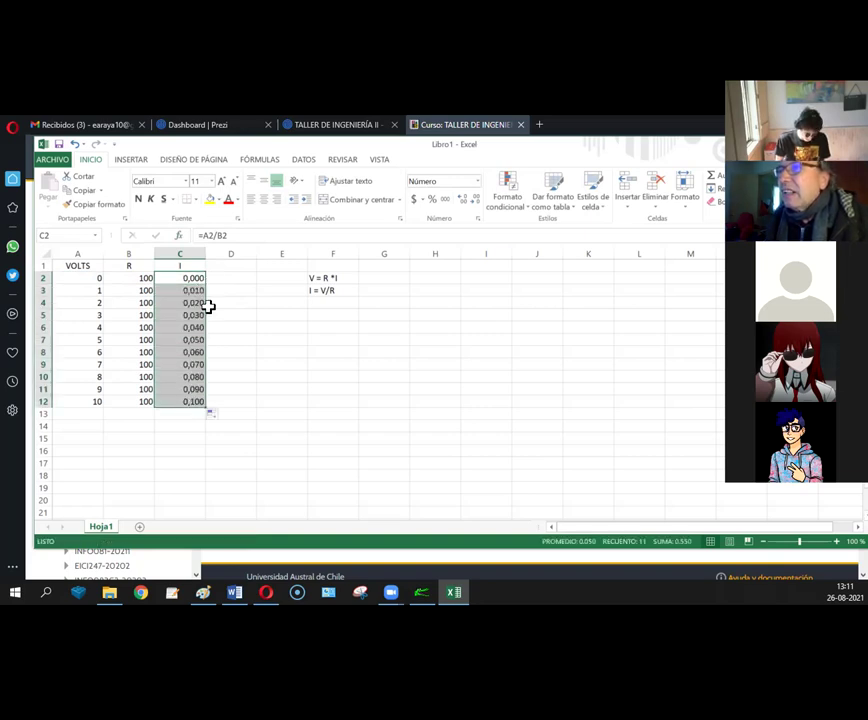
Step: Examine the formula in each cell from C2 to C12 to check how its row references change
{"action": "left_click", "coordinate": [193, 277]}
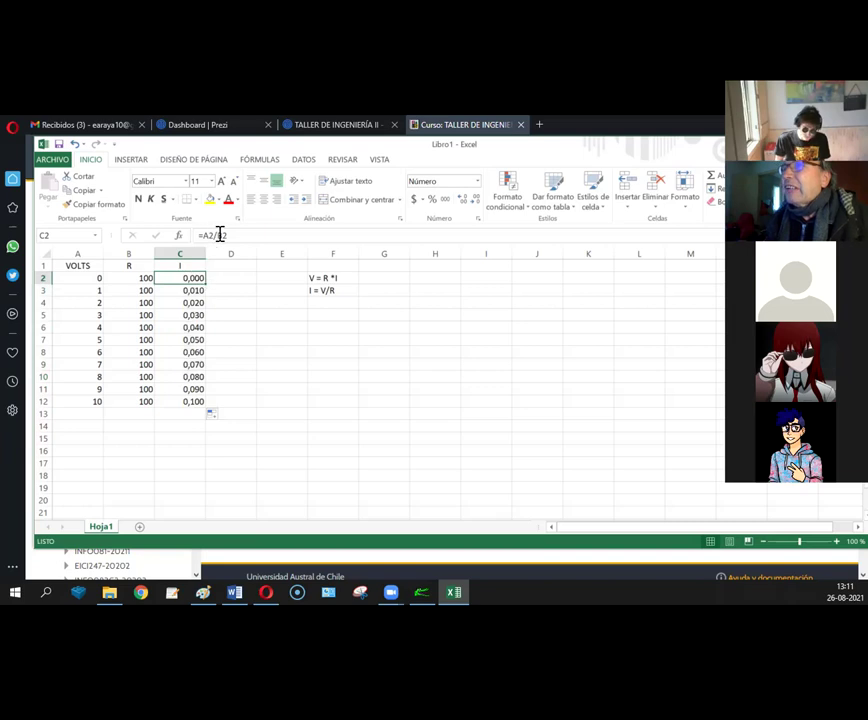
{"action": "left_click", "coordinate": [192, 289]}
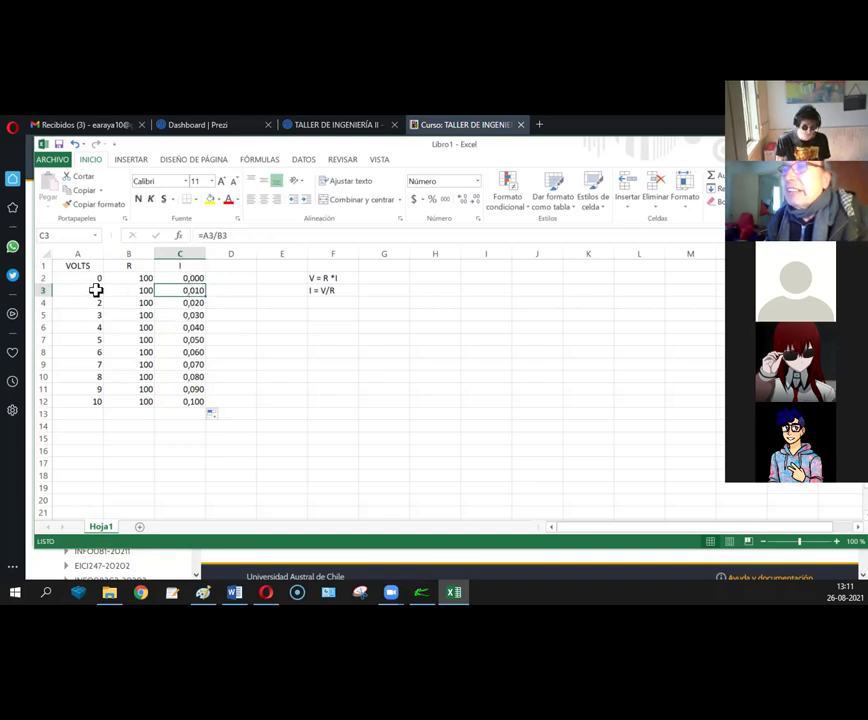
{"action": "left_click", "coordinate": [196, 302]}
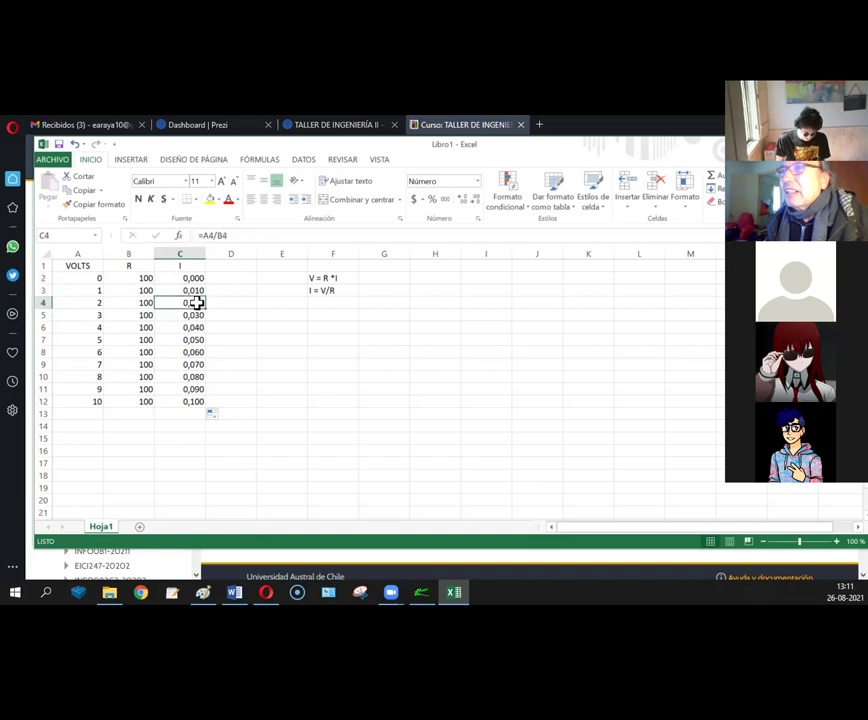
{"action": "left_click", "coordinate": [194, 316]}
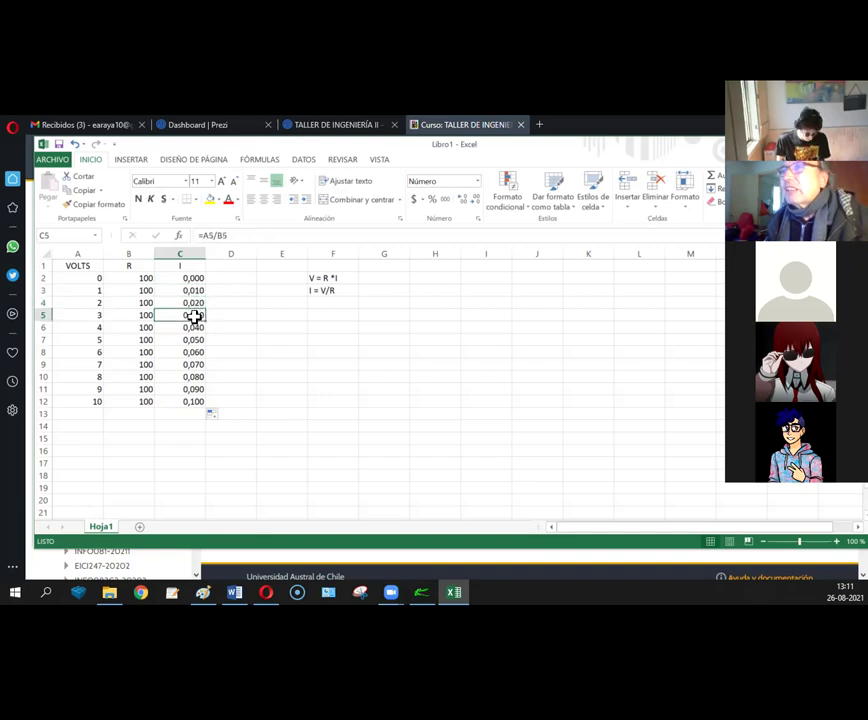
{"action": "left_click", "coordinate": [196, 328]}
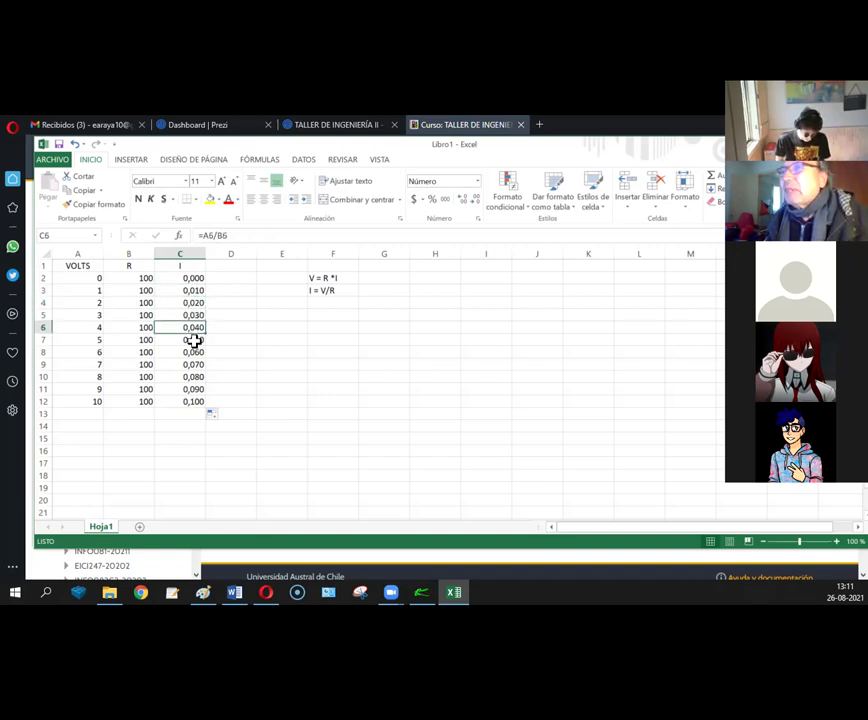
{"action": "left_click", "coordinate": [194, 341]}
{"action": "left_click", "coordinate": [194, 352]}
{"action": "left_click", "coordinate": [196, 365]}
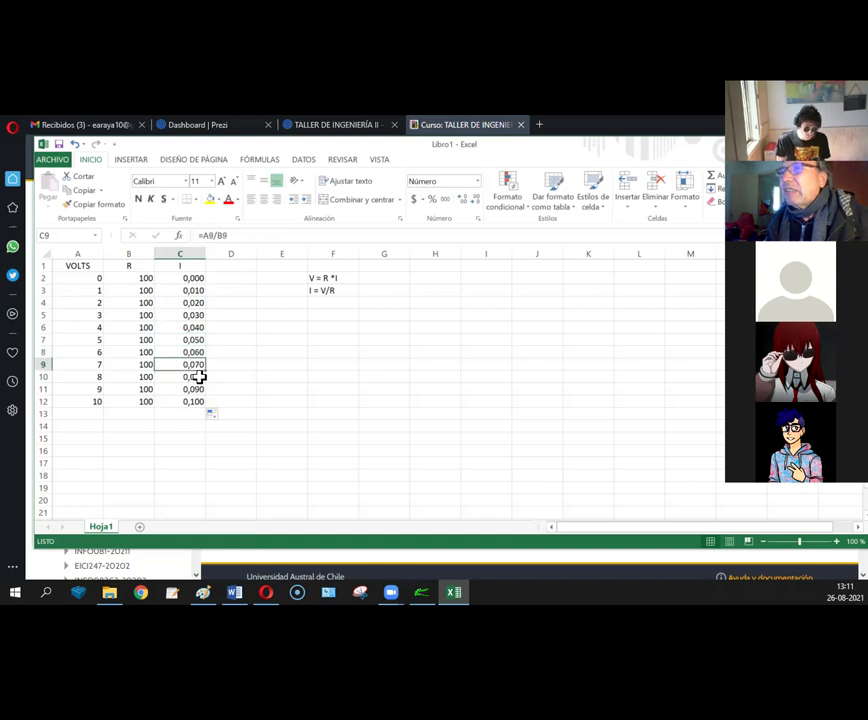
{"action": "left_click", "coordinate": [199, 378]}
{"action": "left_click", "coordinate": [196, 389]}
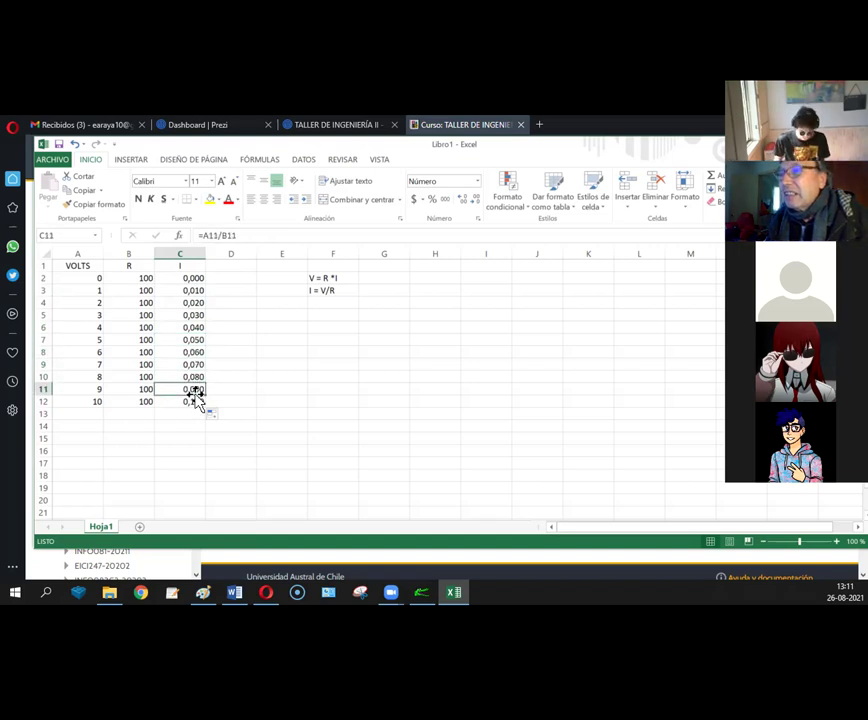
{"action": "left_click", "coordinate": [193, 401]}
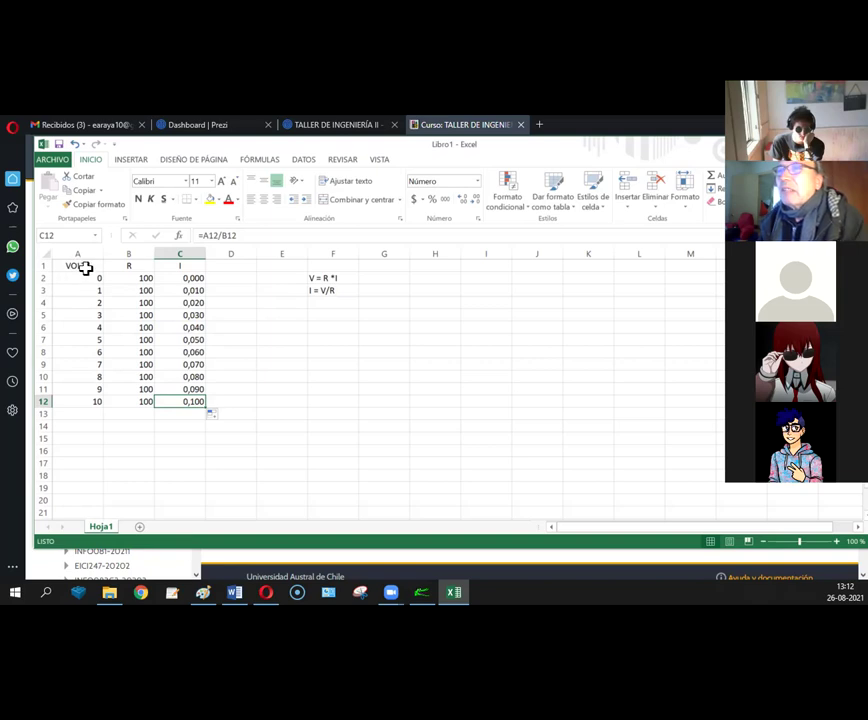
Step: Insert a 2D line chart with markers from the VOLTS and I columns, A1:A12 and C1:C12
{"action": "left_click_drag", "start_coordinate": [86, 266], "coordinate": [79, 397]}
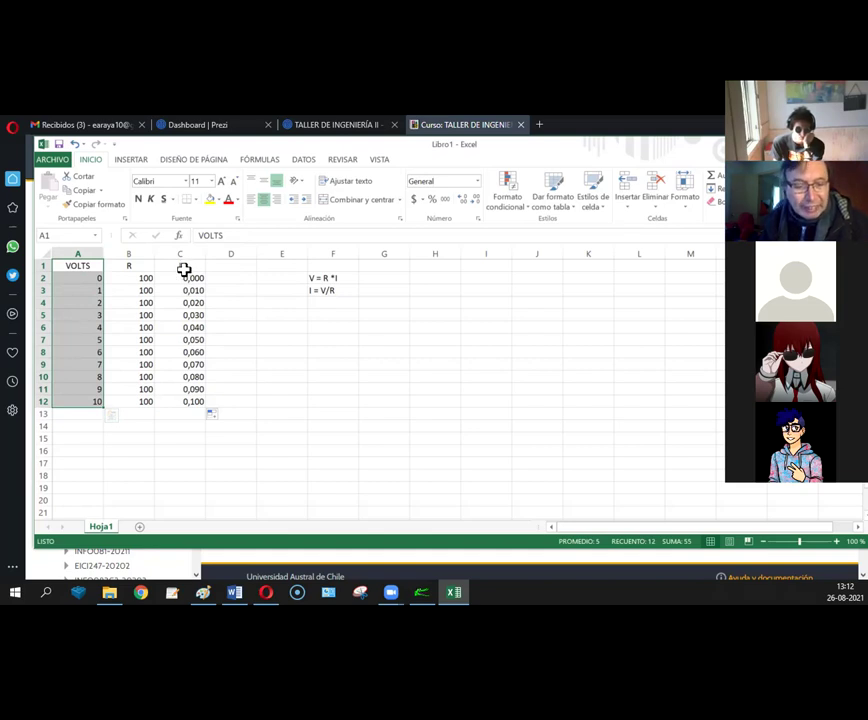
{"action": "left_click_drag", "start_coordinate": [190, 263], "coordinate": [186, 405]}
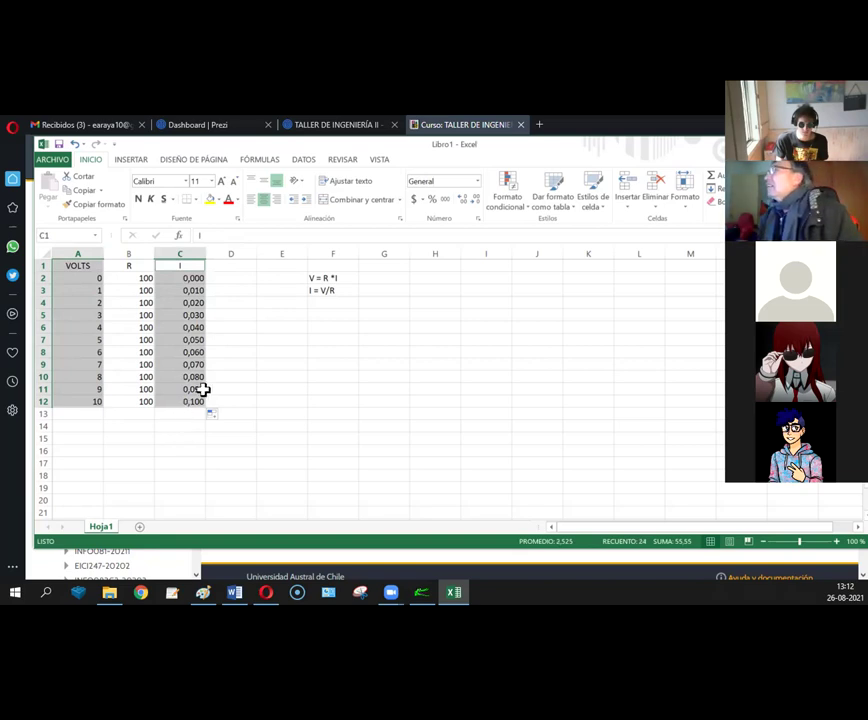
{"action": "left_click", "coordinate": [131, 160]}
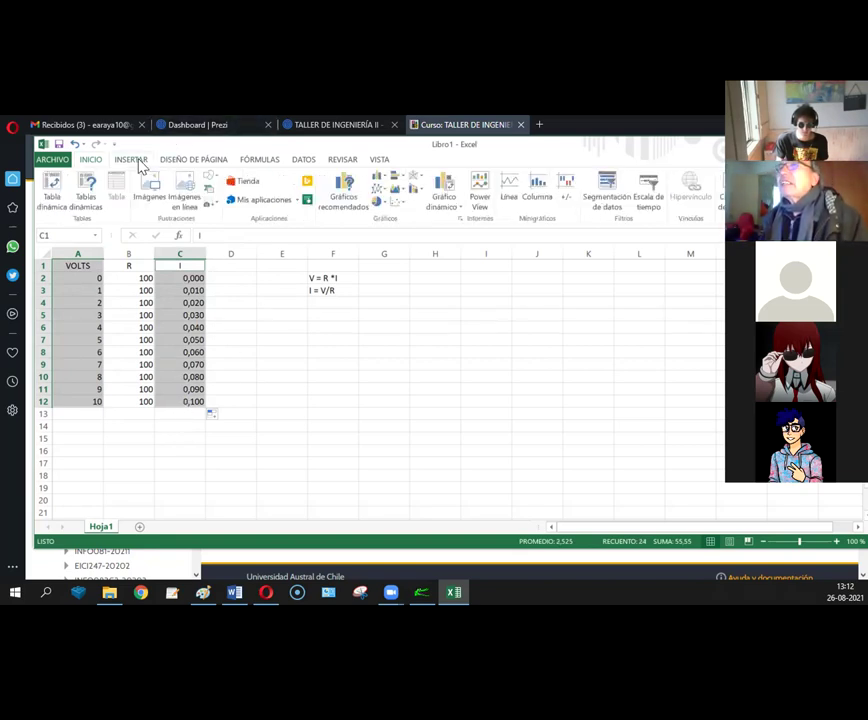
{"action": "left_click", "coordinate": [379, 196]}
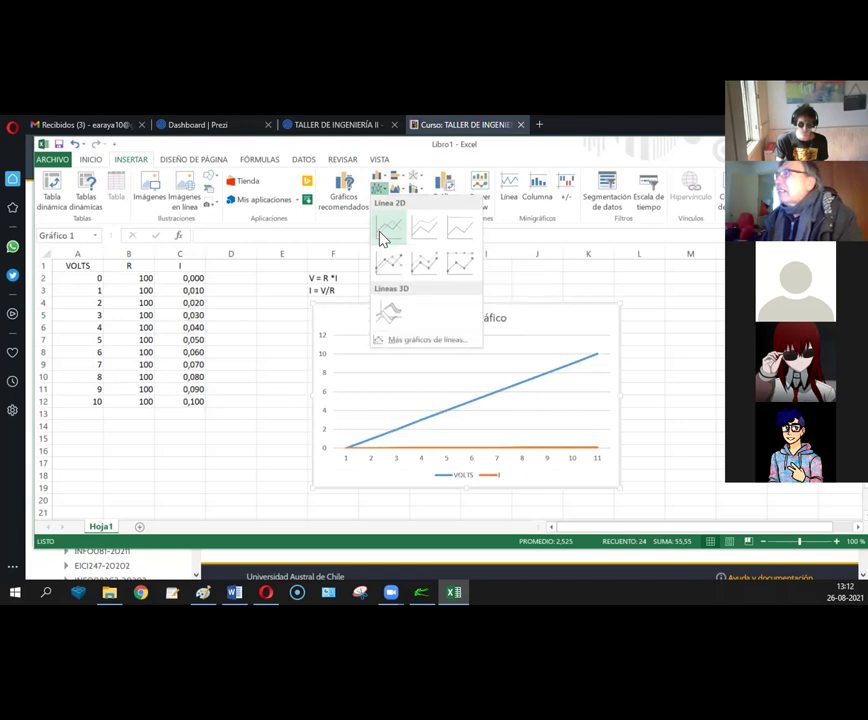
{"action": "left_click", "coordinate": [388, 262]}
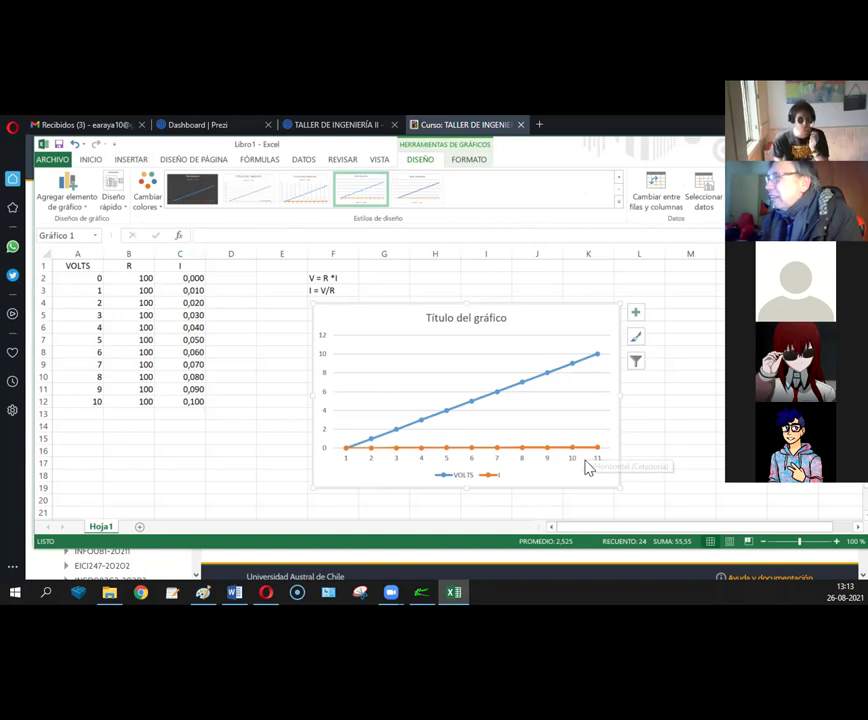
{"action": "left_click", "coordinate": [490, 479]}
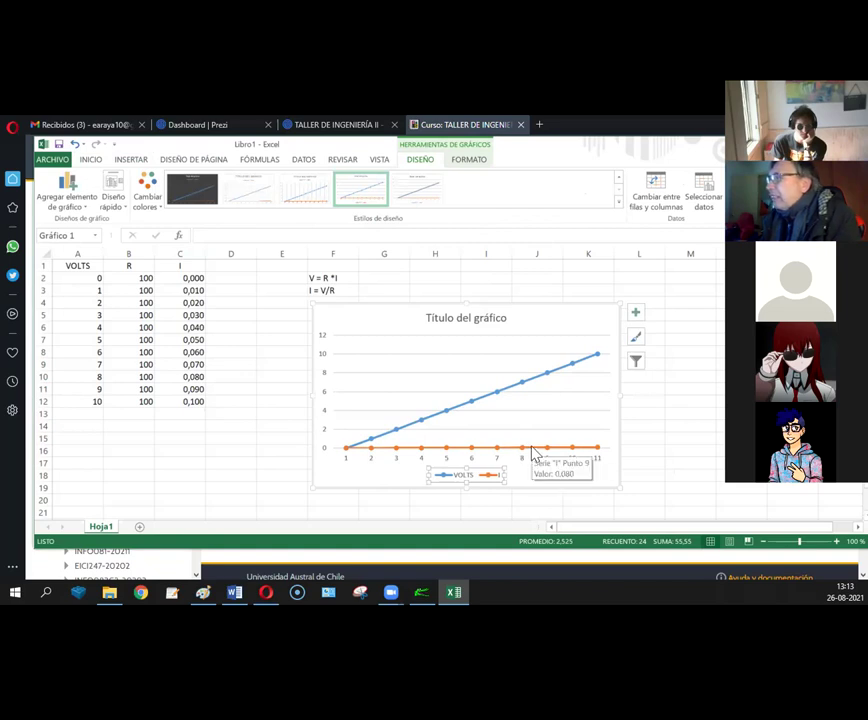
Step: Move the chart legend from below the plot into the empty area above the VOLTS line, just under the title
{"action": "left_click", "coordinate": [533, 451]}
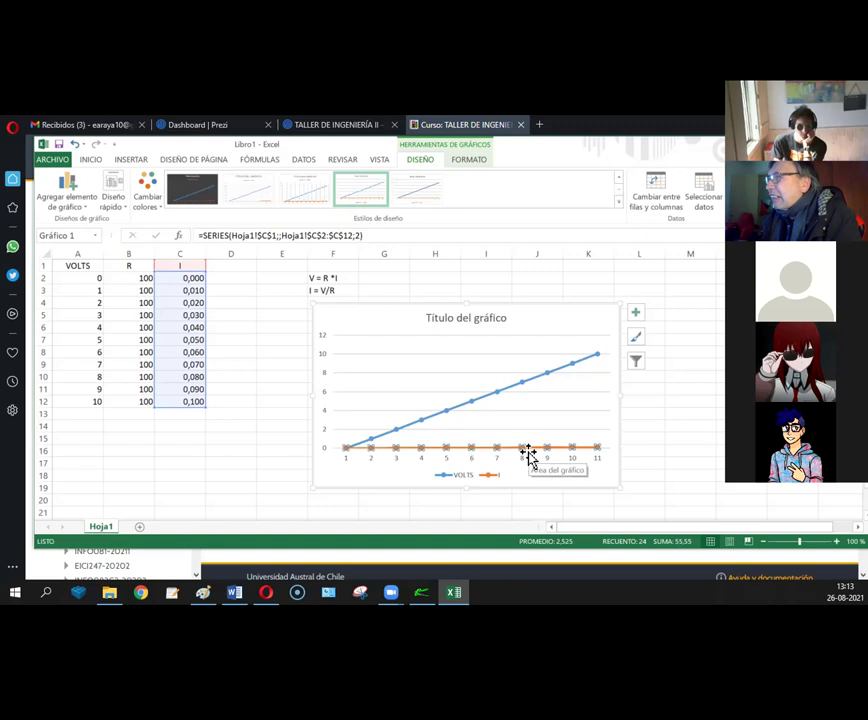
{"action": "left_click", "coordinate": [399, 355]}
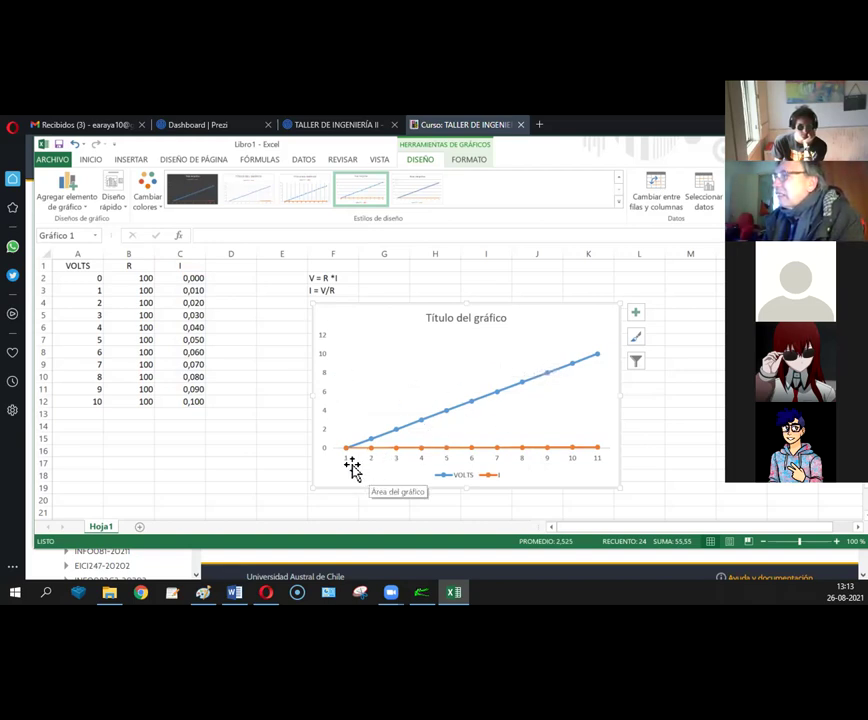
{"action": "left_click", "coordinate": [445, 472]}
{"action": "left_click_drag", "start_coordinate": [445, 472], "coordinate": [360, 338]}
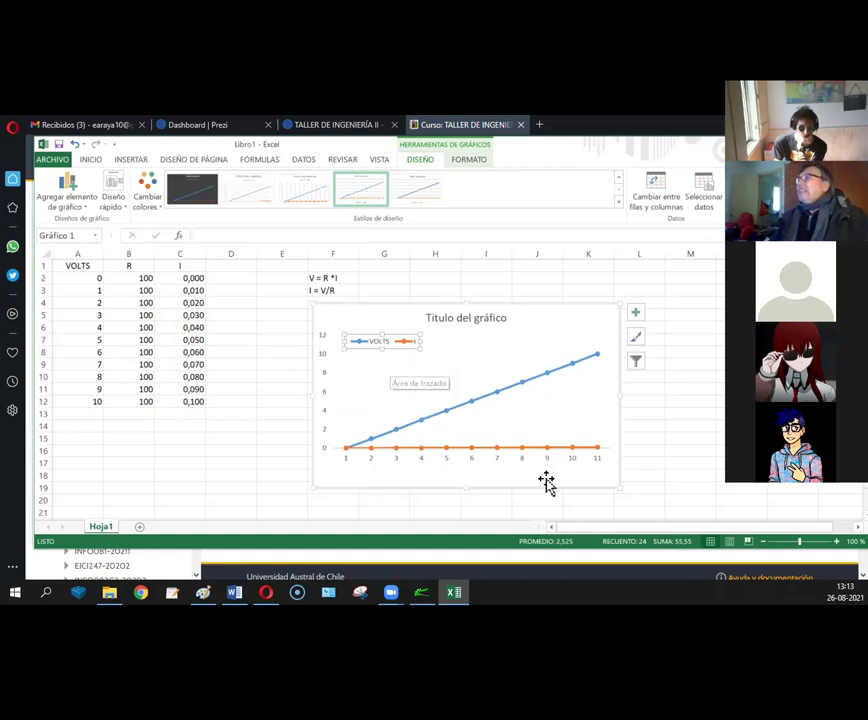
{"action": "left_click", "coordinate": [659, 451]}
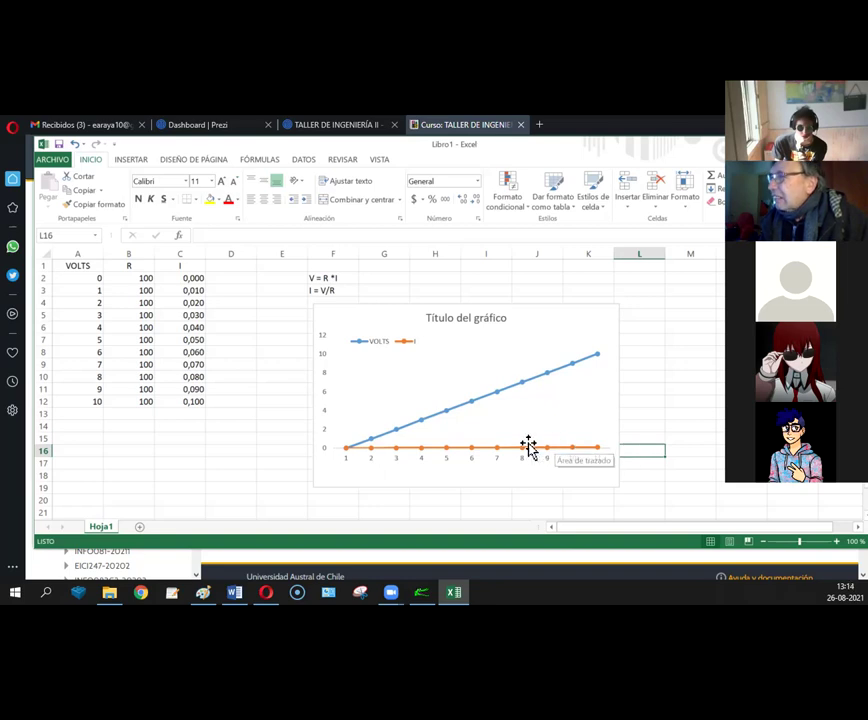
Step: Open the format options of the chart's horizontal axis and review its tick mark settings
{"action": "mouse_move", "coordinate": [597, 457]}
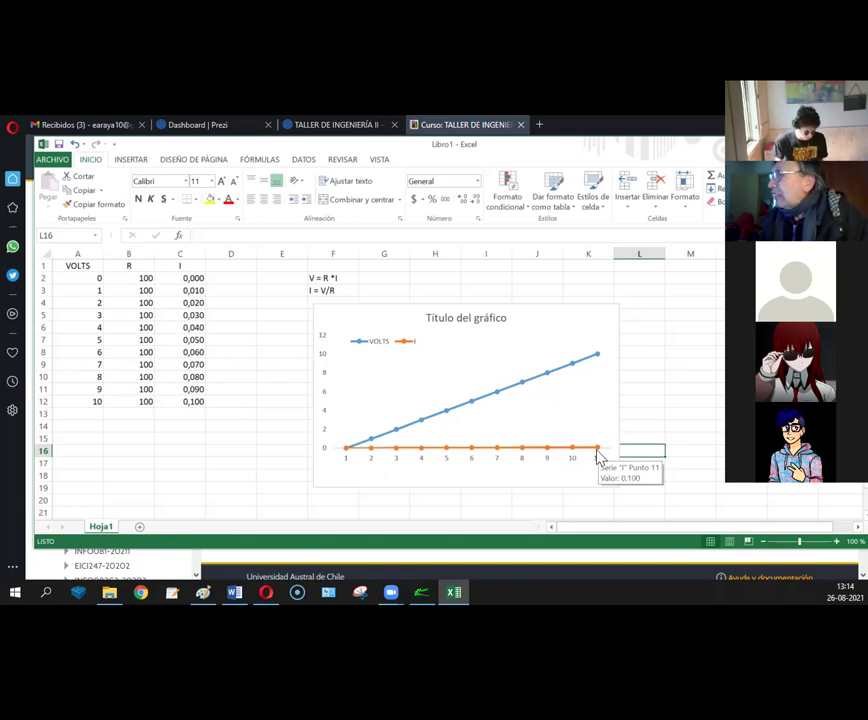
{"action": "left_click", "coordinate": [597, 457]}
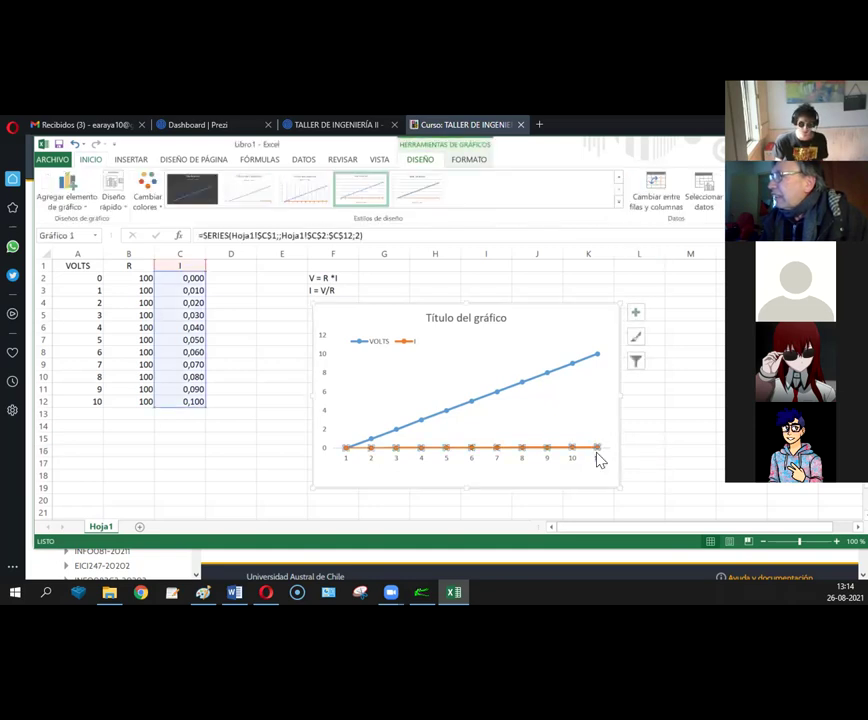
{"action": "left_click", "coordinate": [600, 460]}
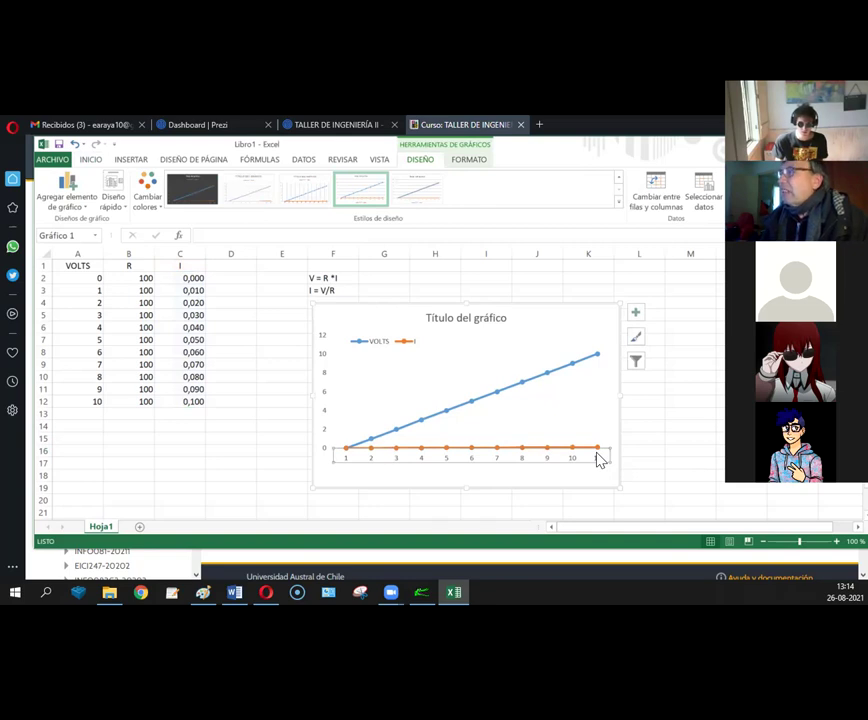
{"action": "right_click", "coordinate": [598, 458]}
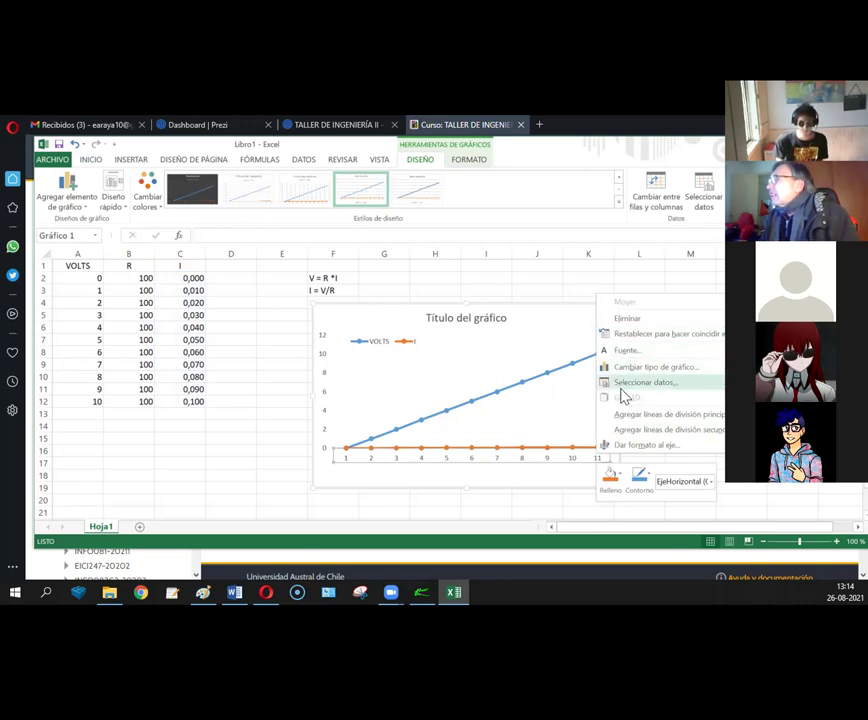
{"action": "left_click", "coordinate": [618, 453]}
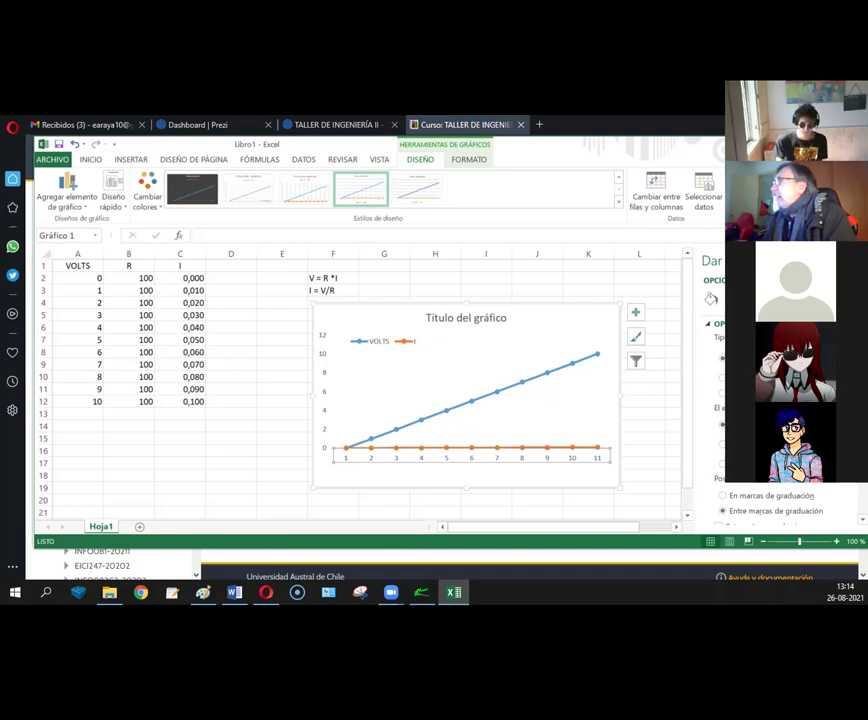
{"action": "scroll", "coordinate": [716, 489], "scroll_direction": "down", "scroll_amount": 3}
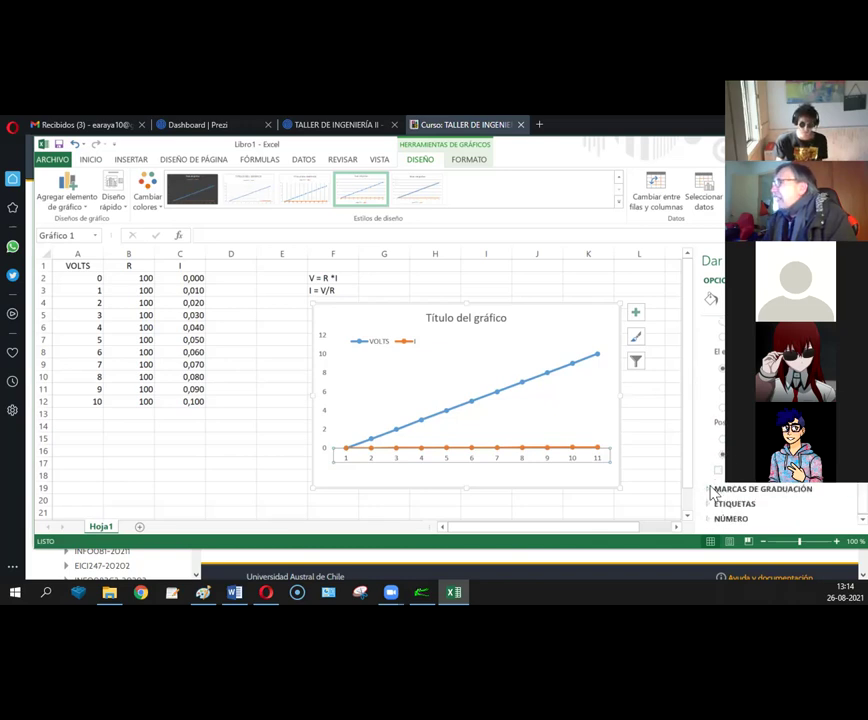
{"action": "left_click", "coordinate": [716, 489]}
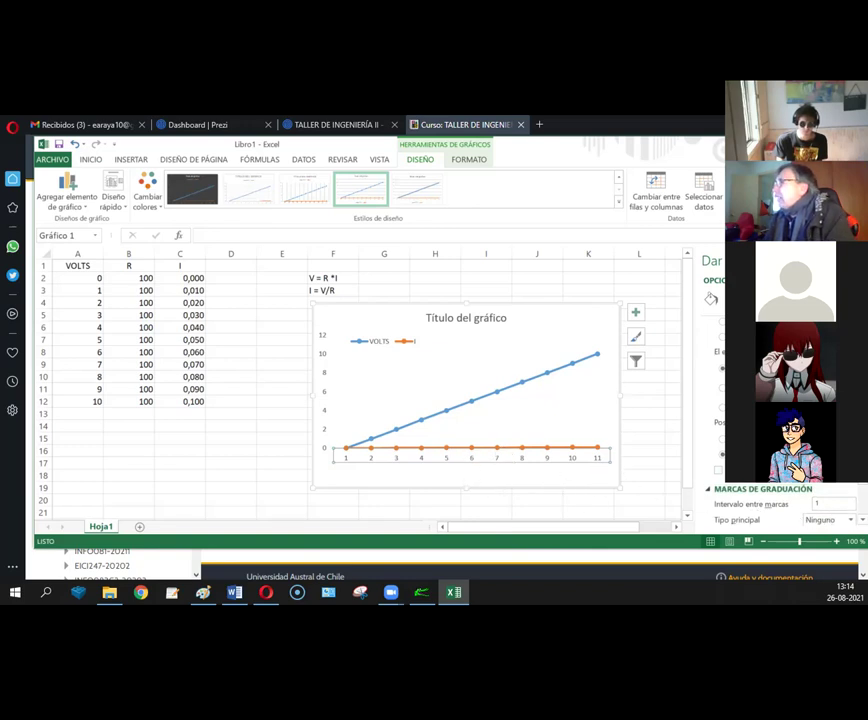
{"action": "scroll", "coordinate": [770, 480], "scroll_direction": "down", "scroll_amount": 2}
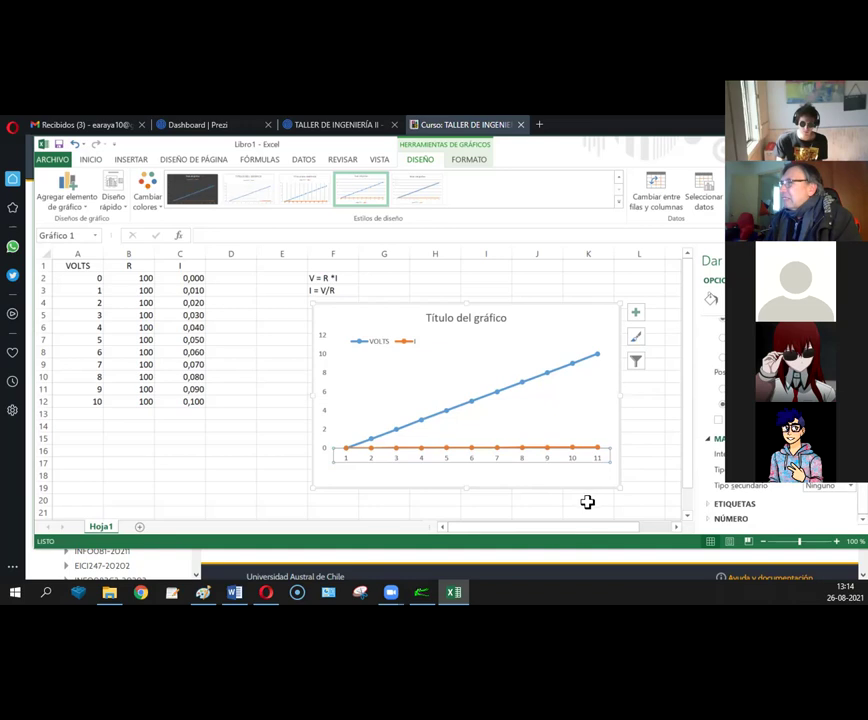
{"action": "left_click", "coordinate": [265, 401]}
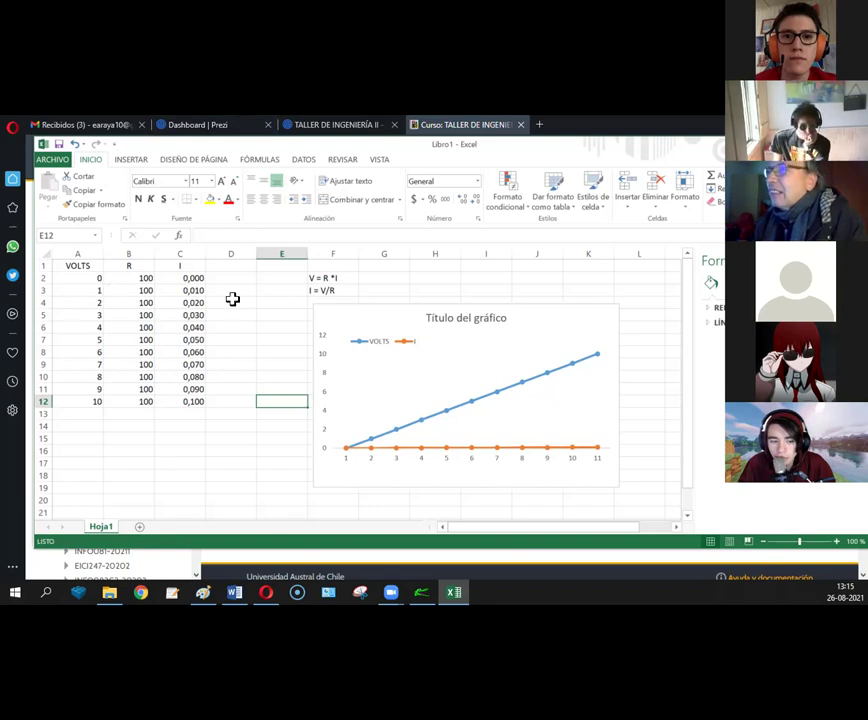
Step: Check which cells feed the VOLTS and I chart series and highlight ranges A2:A12 and C2:C12 in turn
{"action": "left_click", "coordinate": [403, 388]}
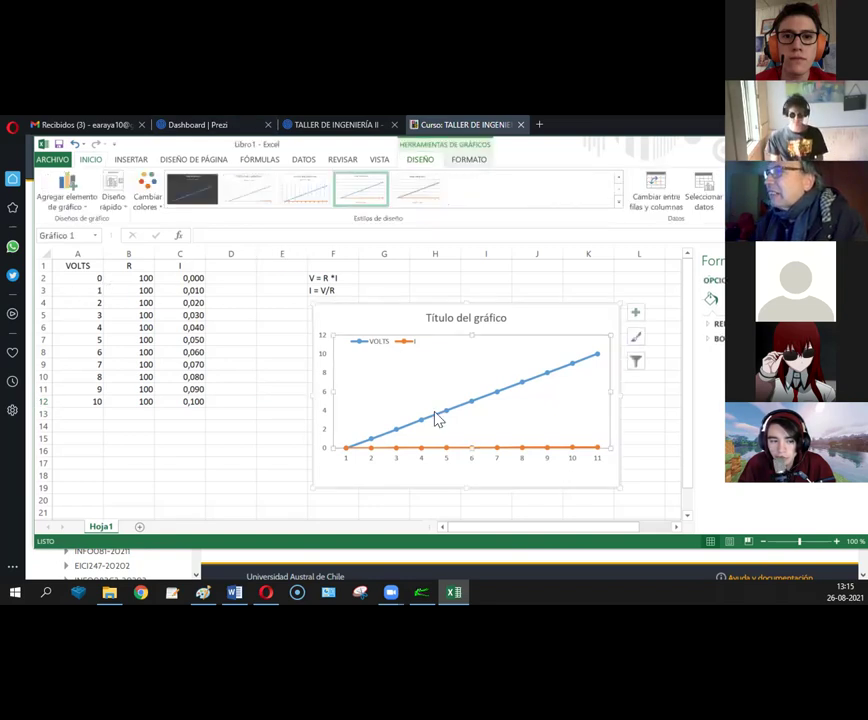
{"action": "left_click", "coordinate": [438, 421]}
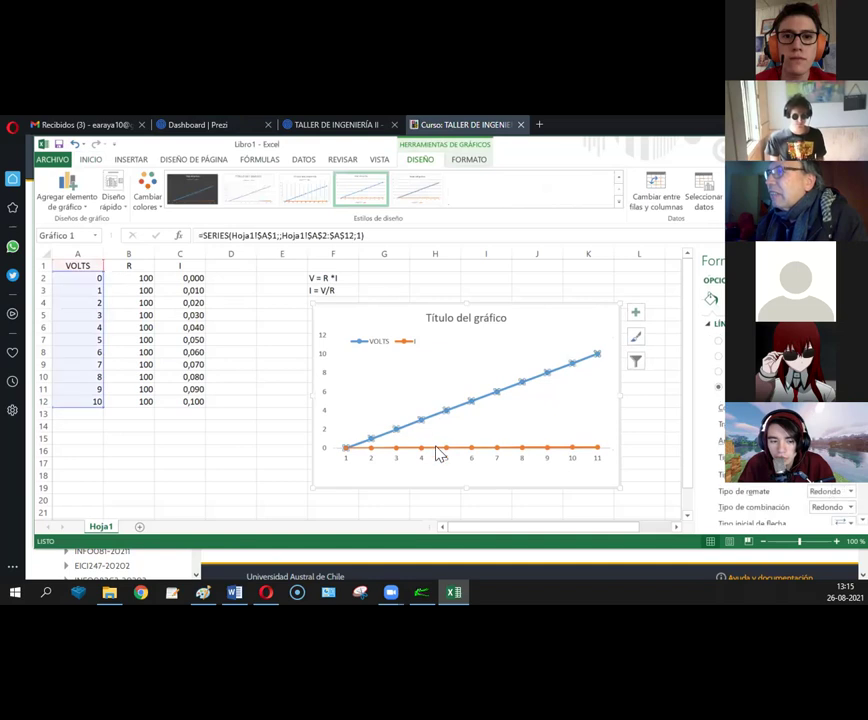
{"action": "left_click", "coordinate": [441, 448]}
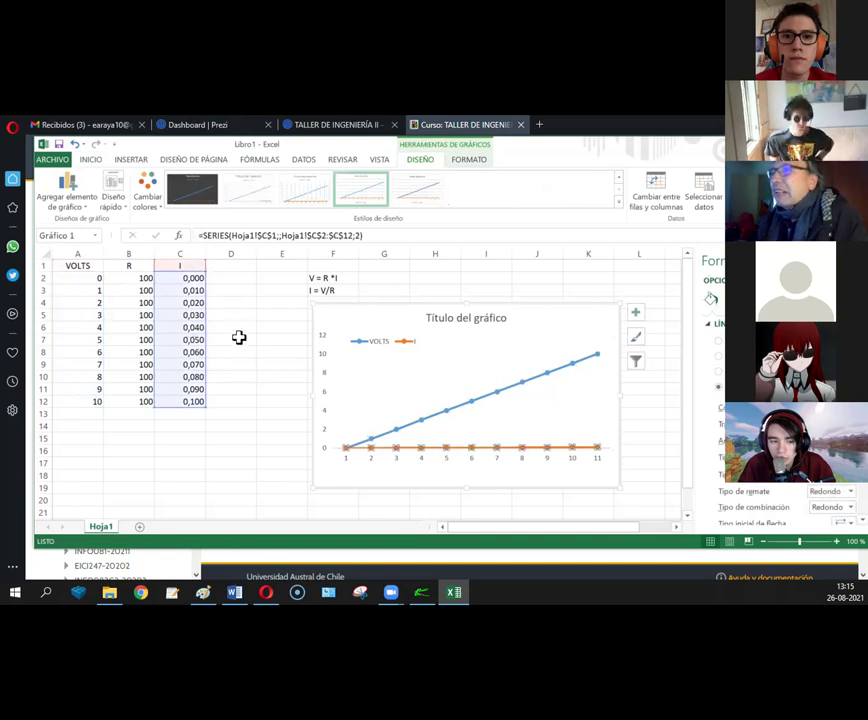
{"action": "left_click", "coordinate": [254, 367]}
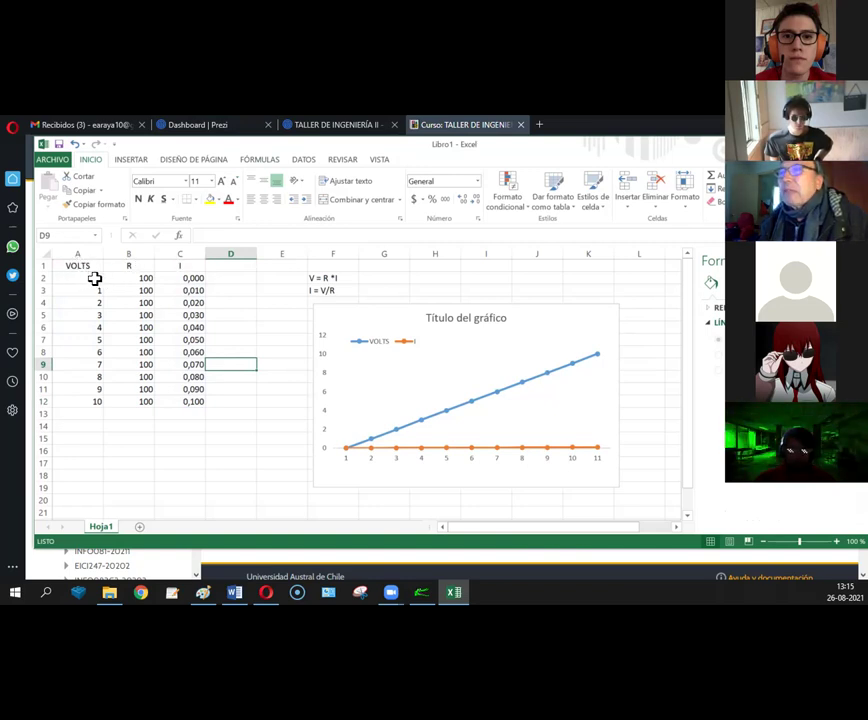
{"action": "left_click", "coordinate": [91, 280]}
{"action": "left_click_drag", "start_coordinate": [91, 282], "coordinate": [95, 401]}
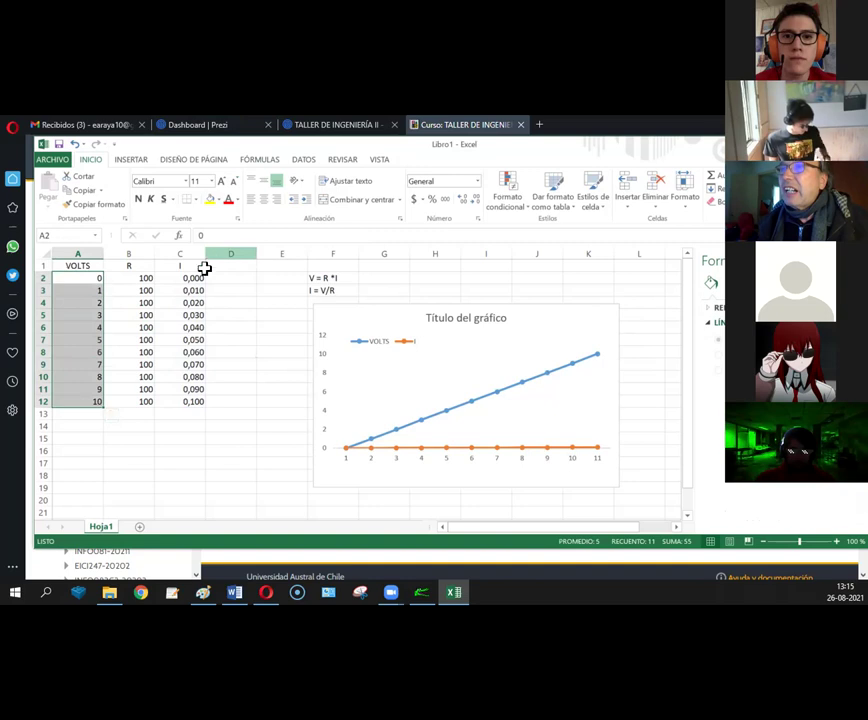
{"action": "left_click_drag", "start_coordinate": [193, 278], "coordinate": [189, 406]}
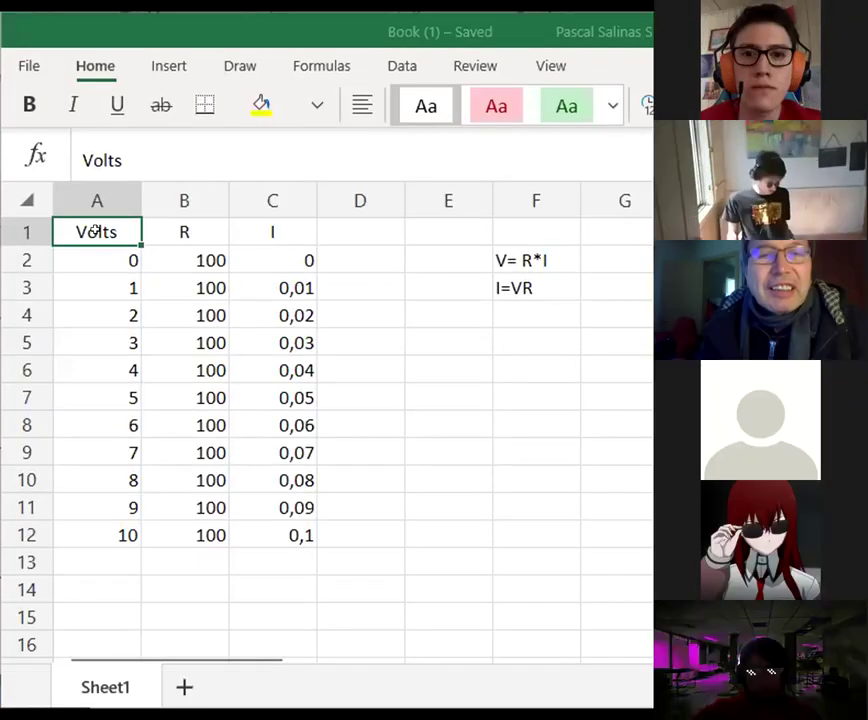
Step: In the workbook Book (1), try to select the Volts and I columns, A1:A12 and C1:C12, together
{"action": "left_click_drag", "start_coordinate": [97, 234], "coordinate": [128, 540]}
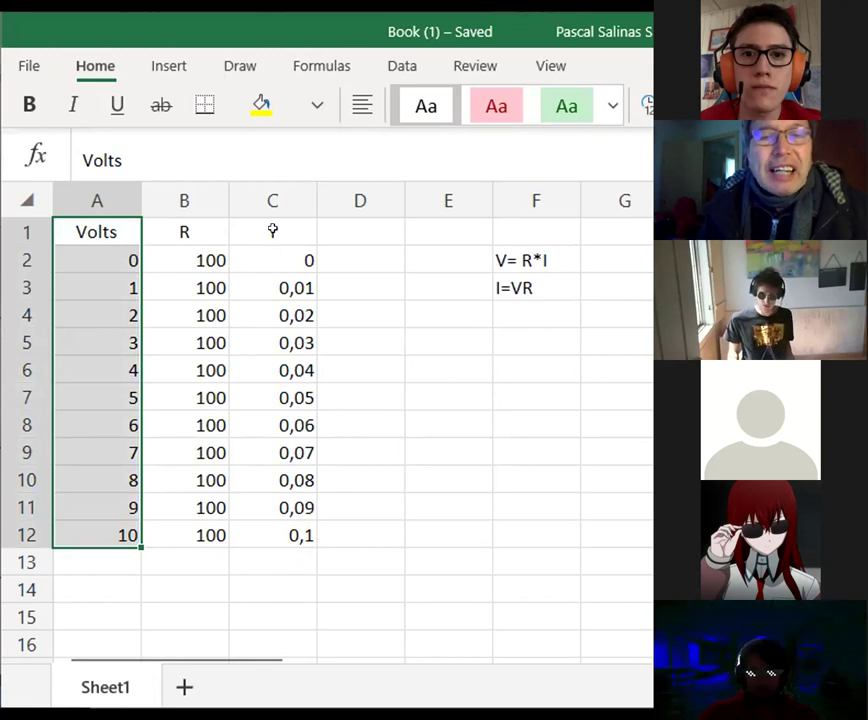
{"action": "left_click", "coordinate": [274, 246]}
{"action": "left_click_drag", "start_coordinate": [274, 246], "coordinate": [277, 544]}
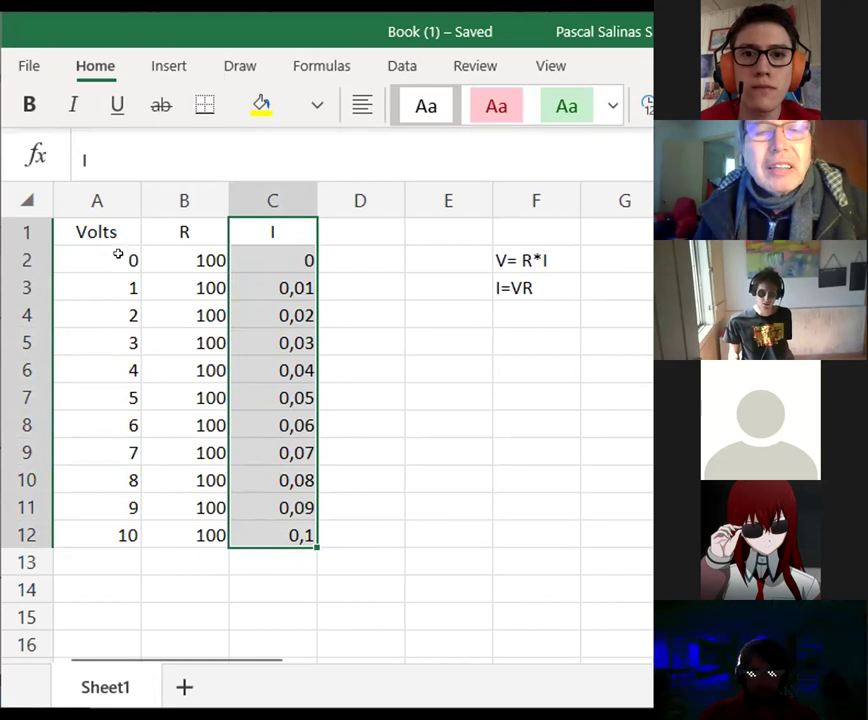
{"action": "left_click_drag", "start_coordinate": [114, 230], "coordinate": [128, 546]}
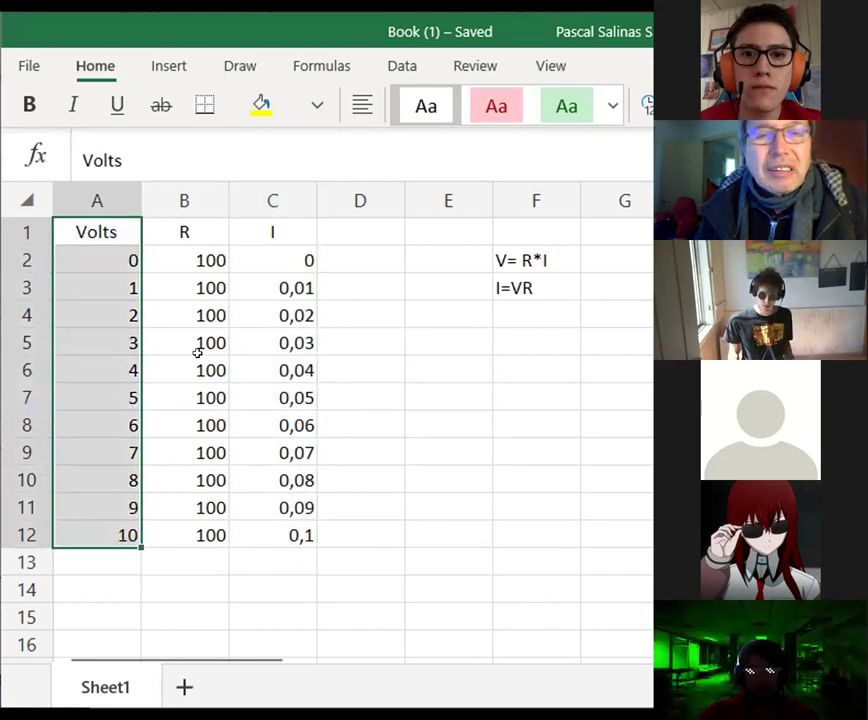
{"action": "left_click_drag", "start_coordinate": [270, 231], "coordinate": [290, 534]}
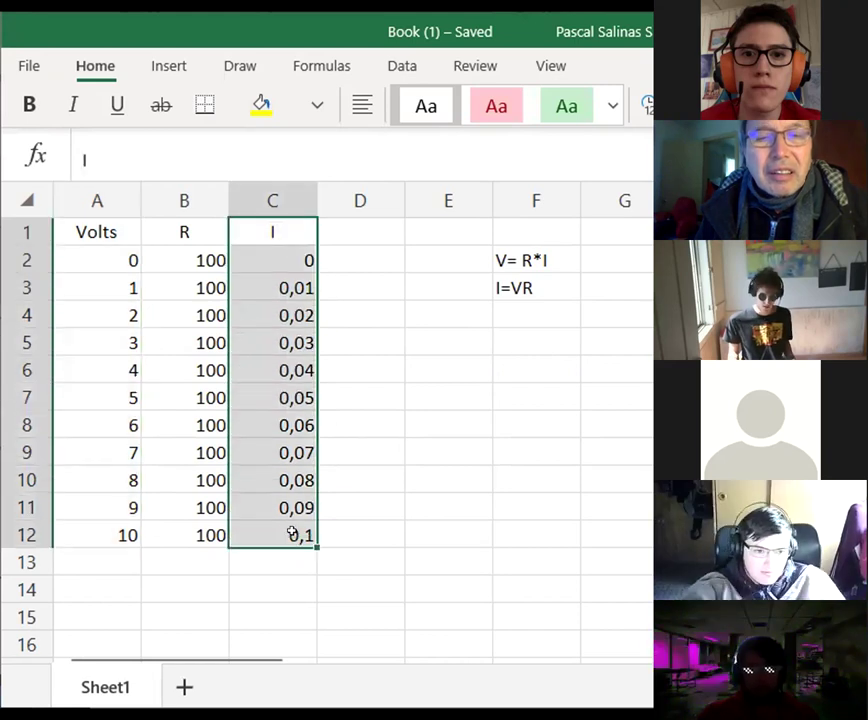
{"action": "left_click_drag", "start_coordinate": [112, 231], "coordinate": [116, 535]}
Step: Restore the cleared cells in A1:C4 and undo the line chart of the I column
{"action": "left_click_drag", "start_coordinate": [287, 231], "coordinate": [100, 251]}
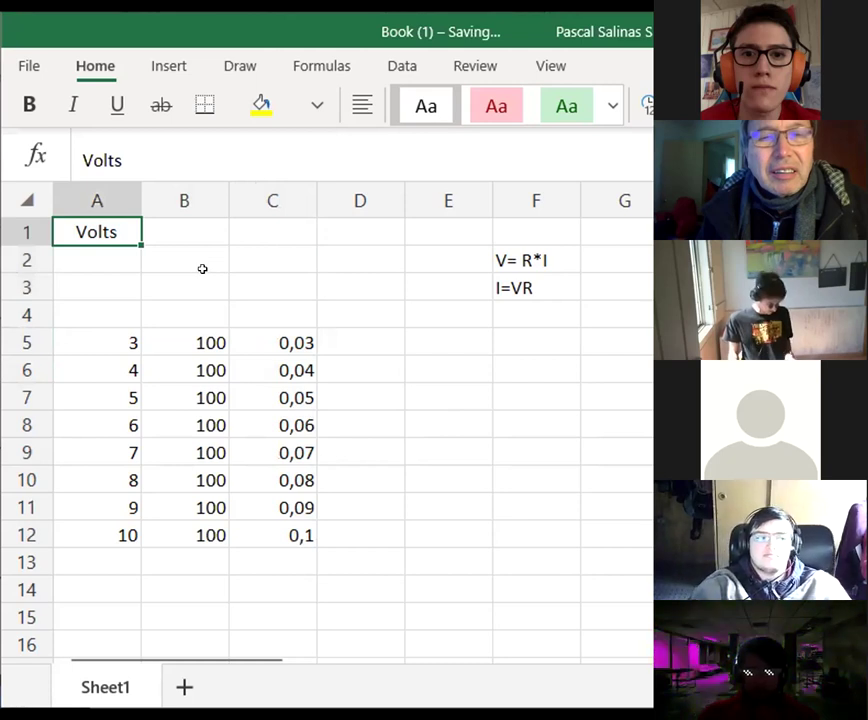
{"action": "key", "text": "ctrl+z"}
{"action": "key", "text": "alt+F1"}
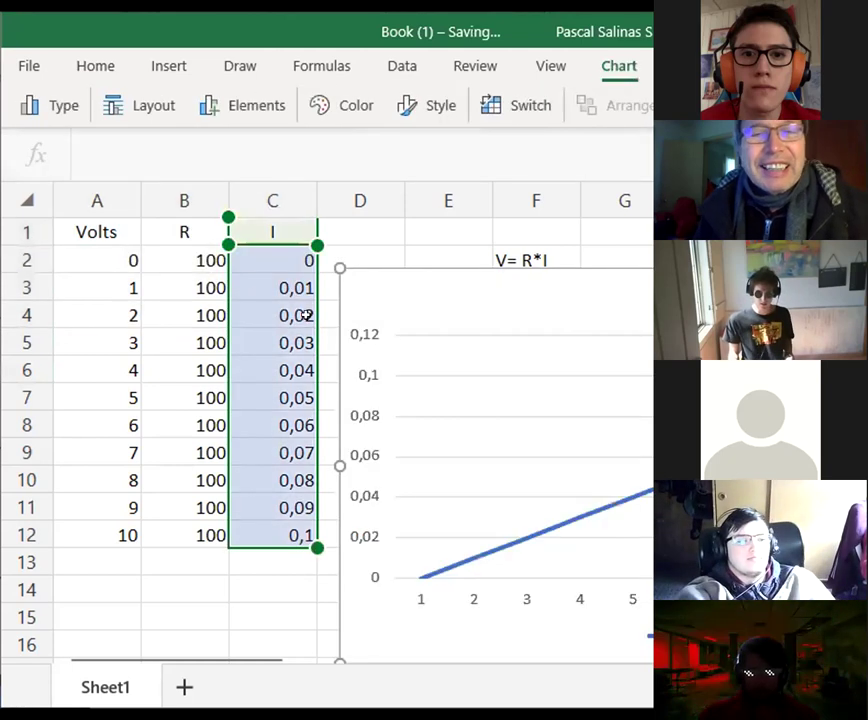
{"action": "key", "text": "ctrl+z"}
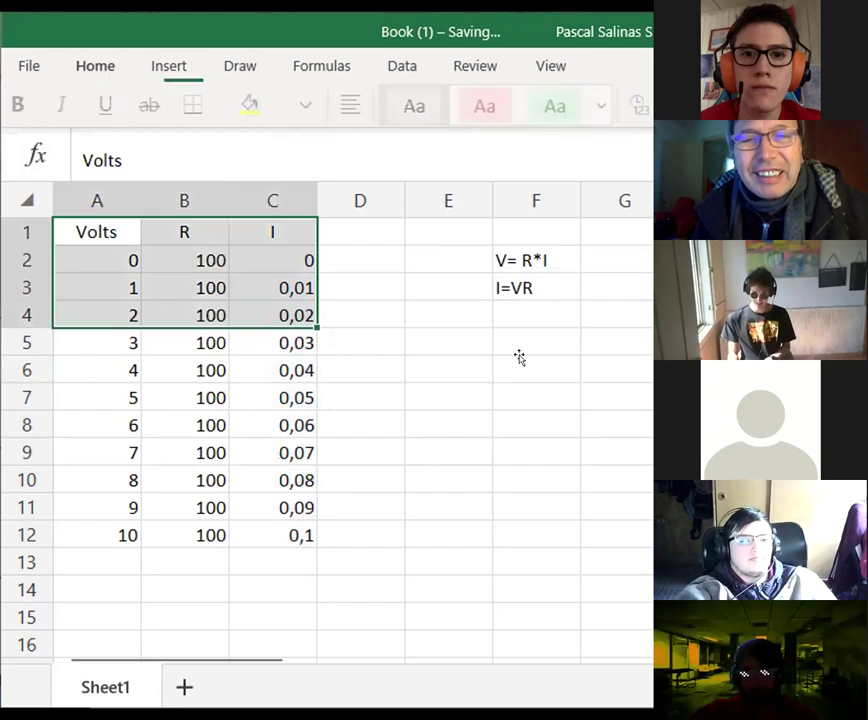
Step: Try again to combine A1:A12 and C1:C12 into one selection for the chart
{"action": "left_click", "coordinate": [440, 421]}
{"action": "left_click_drag", "start_coordinate": [117, 233], "coordinate": [116, 524]}
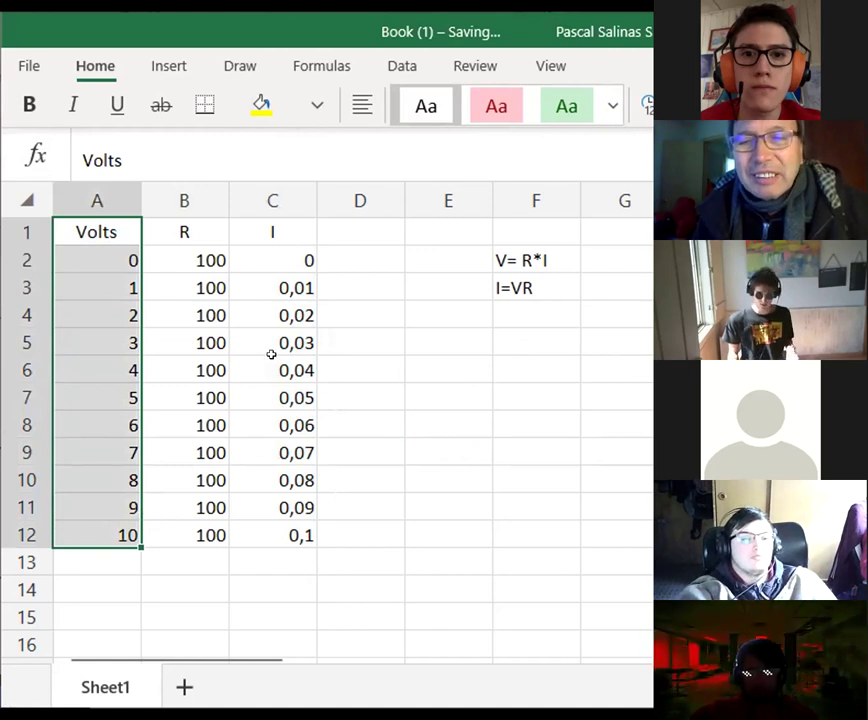
{"action": "left_click_drag", "start_coordinate": [285, 232], "coordinate": [302, 536]}
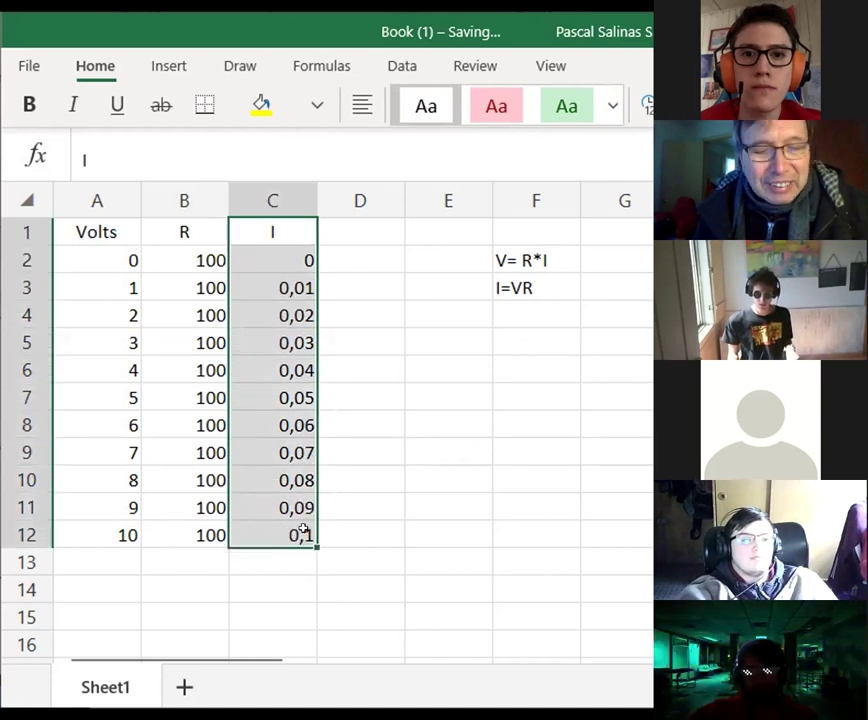
{"action": "left_click_drag", "start_coordinate": [99, 232], "coordinate": [114, 535]}
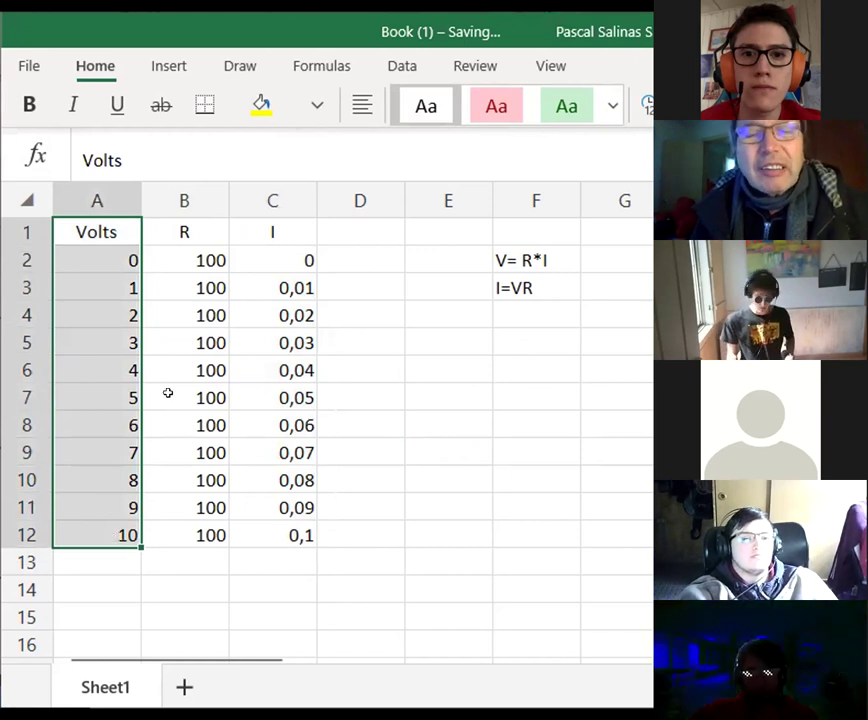
{"action": "left_click_drag", "start_coordinate": [288, 232], "coordinate": [252, 509]}
{"action": "left_click_drag", "start_coordinate": [77, 232], "coordinate": [114, 546]}
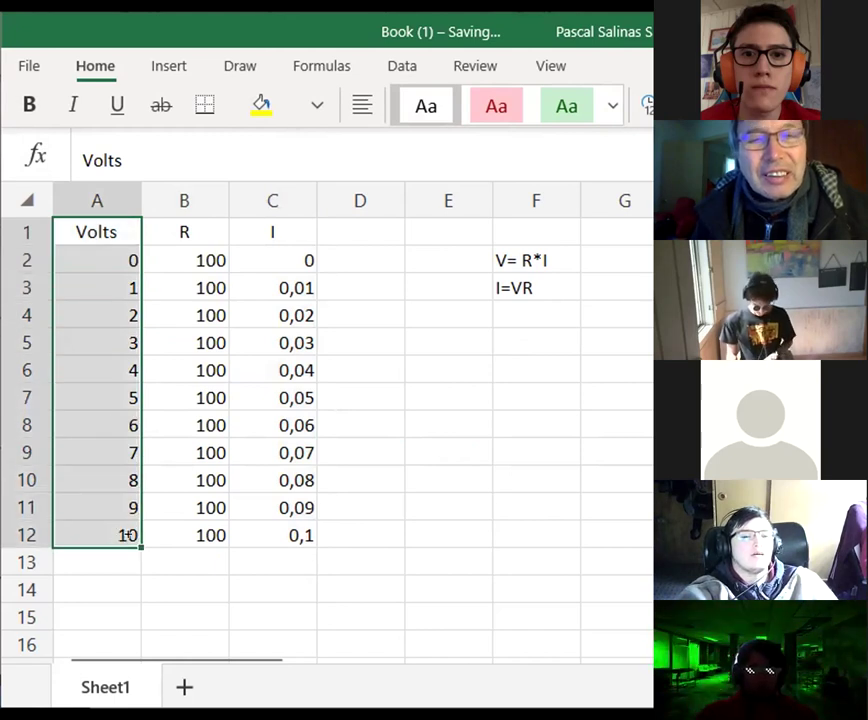
{"action": "left_click_drag", "start_coordinate": [285, 232], "coordinate": [274, 538]}
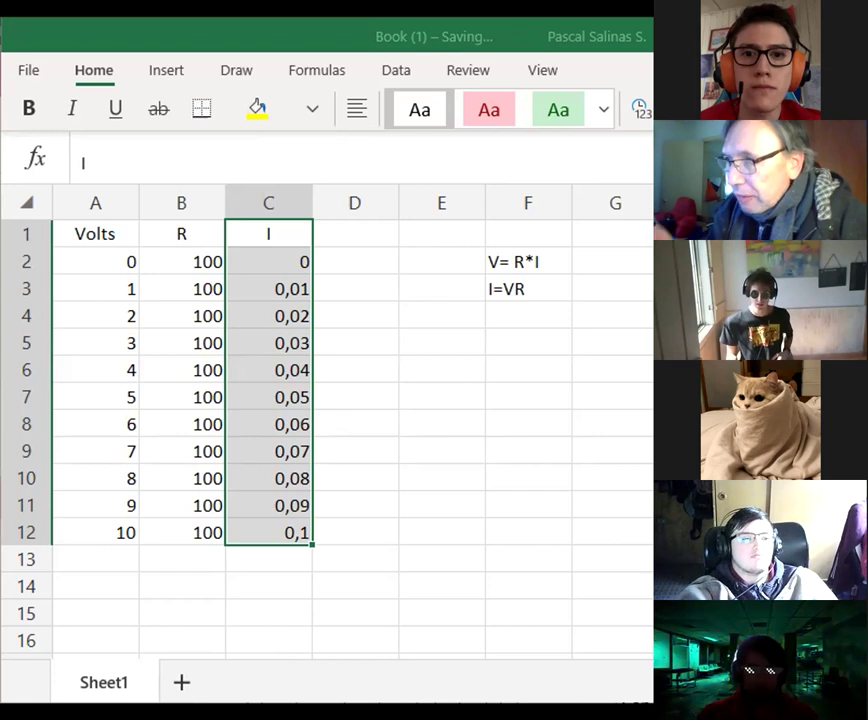
Step: Select empty cell D4 in Book (1) and open the line chart options for inserting a chart
{"action": "left_click", "coordinate": [385, 420]}
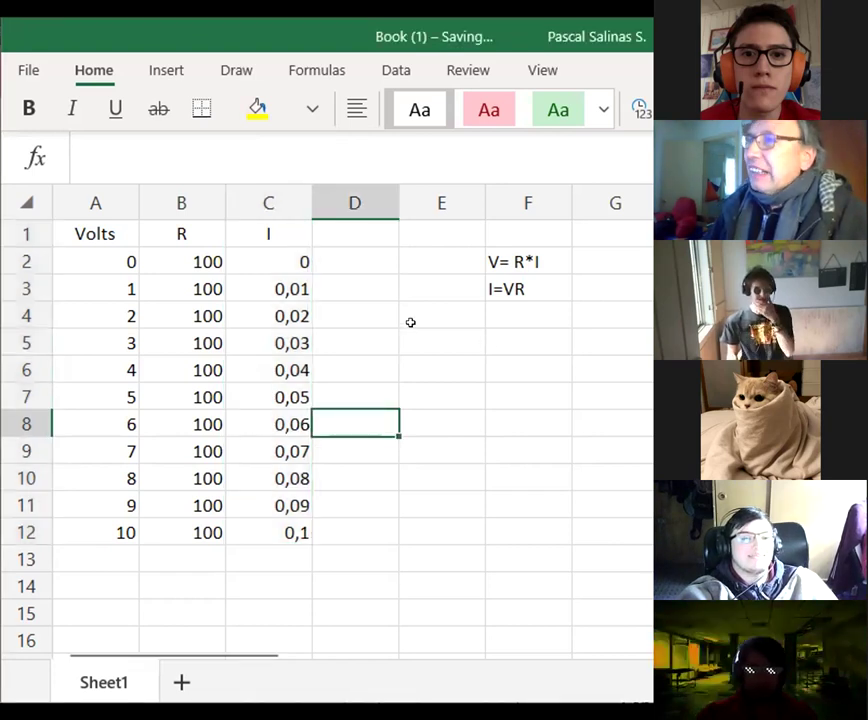
{"action": "left_click", "coordinate": [339, 304]}
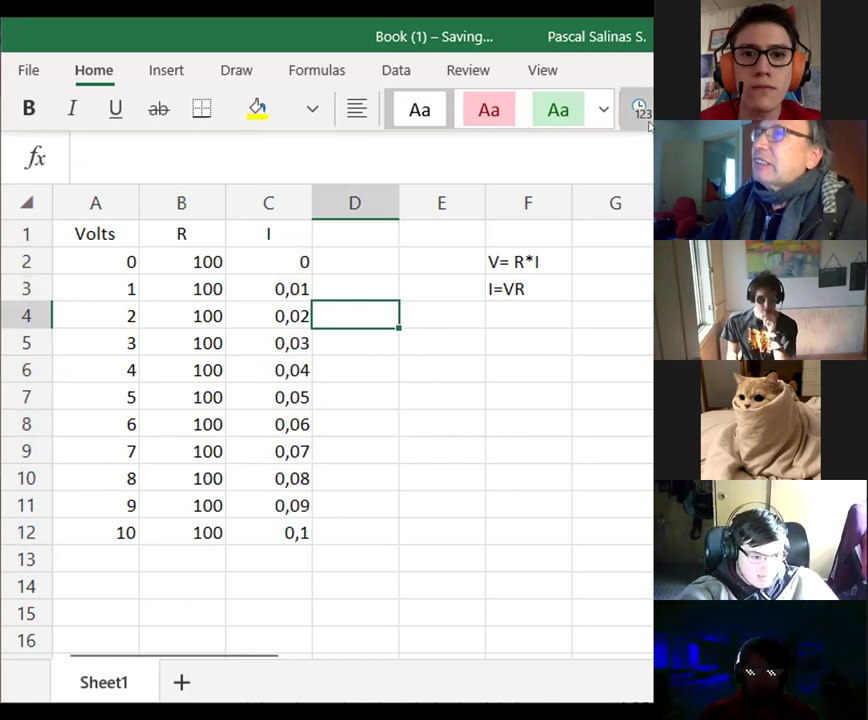
{"action": "left_click", "coordinate": [380, 70]}
{"action": "left_click", "coordinate": [300, 70]}
{"action": "left_click", "coordinate": [240, 72]}
{"action": "left_click", "coordinate": [172, 74]}
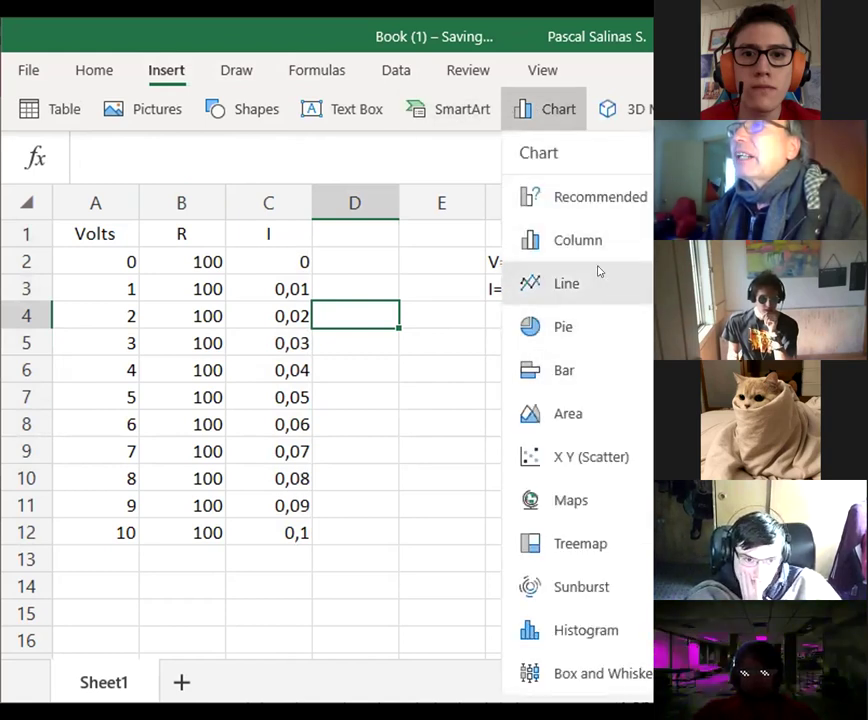
{"action": "left_click", "coordinate": [568, 283]}
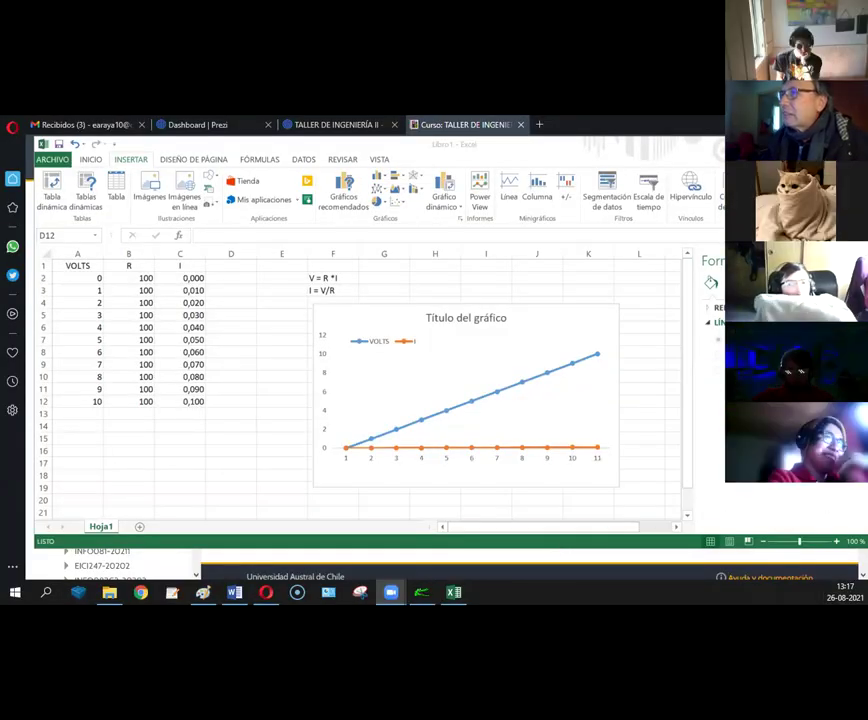
Step: In the workbook Libro1, delete the VOLTS and I line chart and insert a blank 2D line chart from an empty cell
{"action": "left_click", "coordinate": [582, 310]}
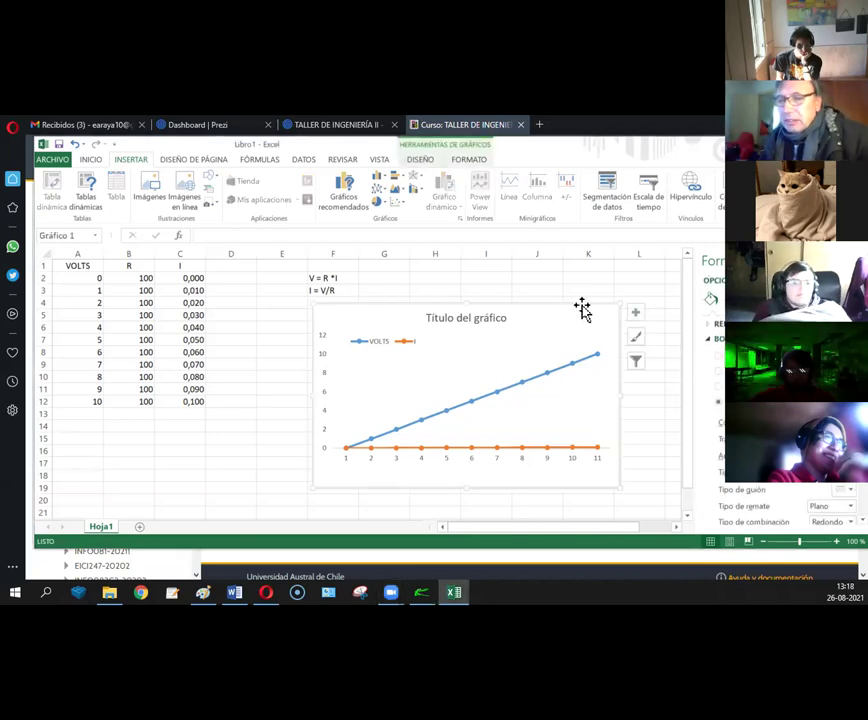
{"action": "key", "text": "Delete"}
{"action": "left_click", "coordinate": [579, 305]}
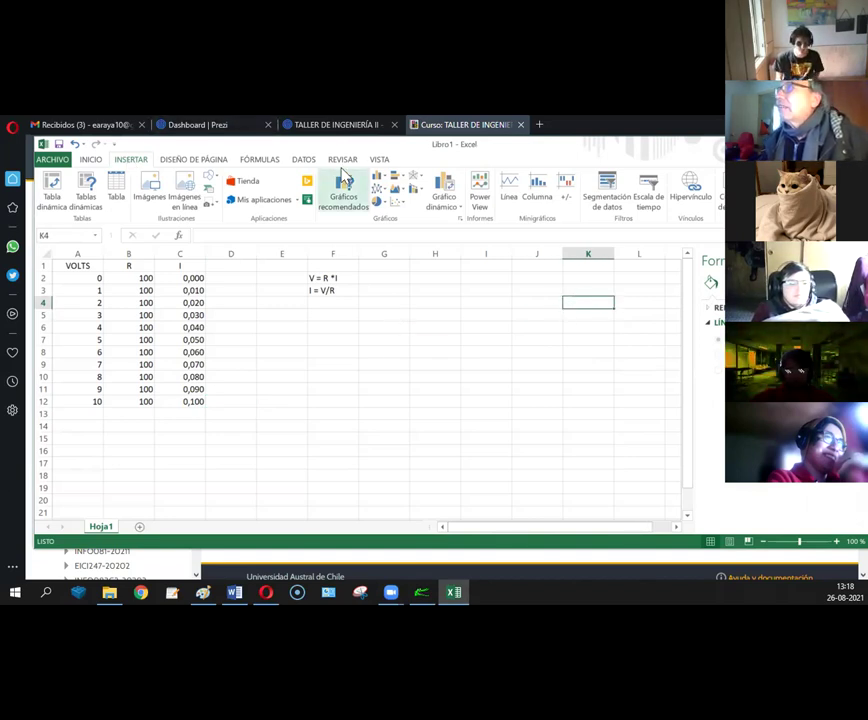
{"action": "left_click", "coordinate": [380, 189]}
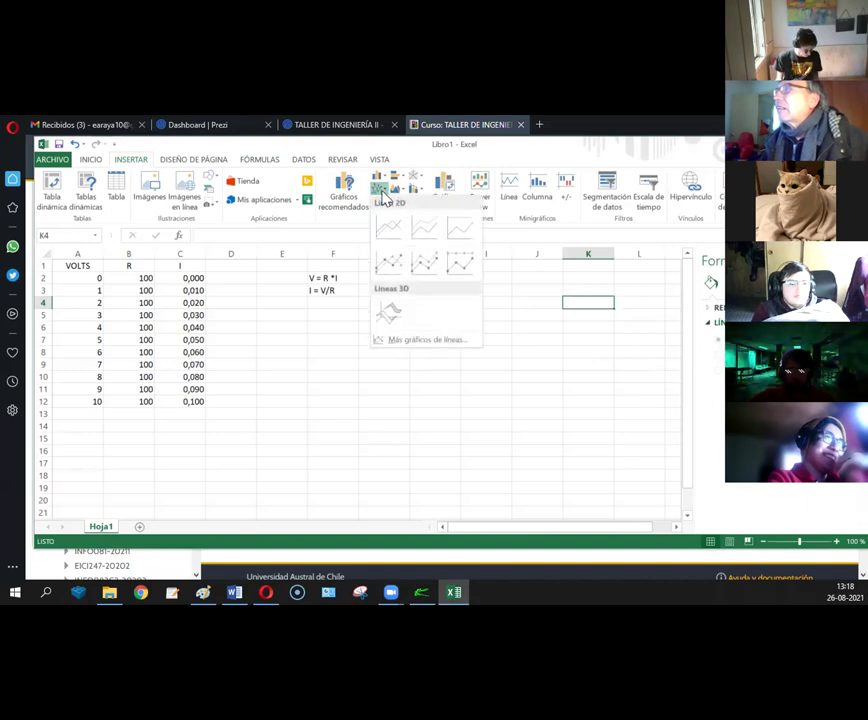
{"action": "left_click", "coordinate": [393, 243]}
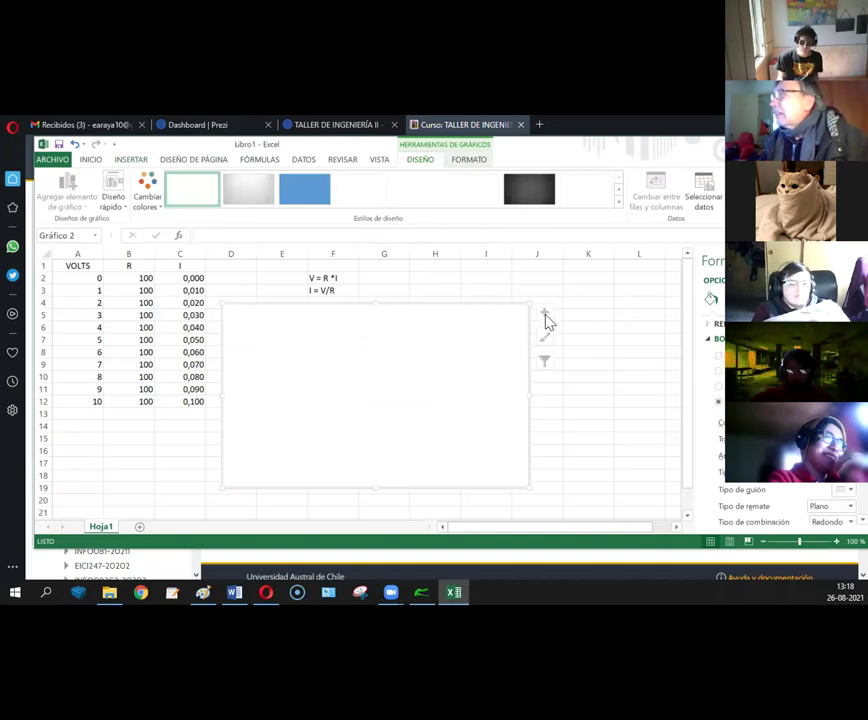
Step: Set the blank chart's source data range to A2:A12 on Hoja1
{"action": "right_click", "coordinate": [452, 342]}
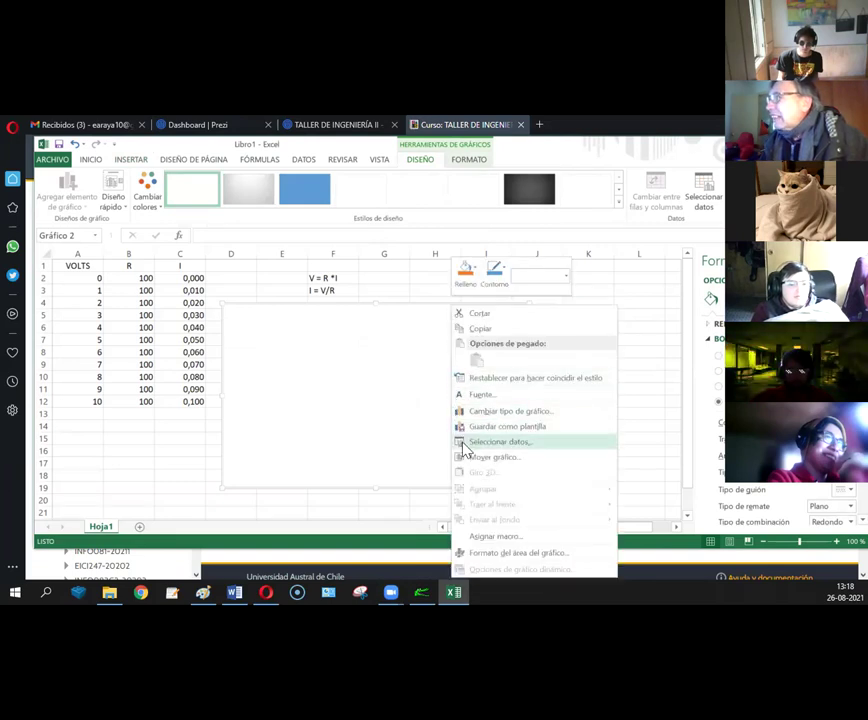
{"action": "left_click", "coordinate": [495, 441]}
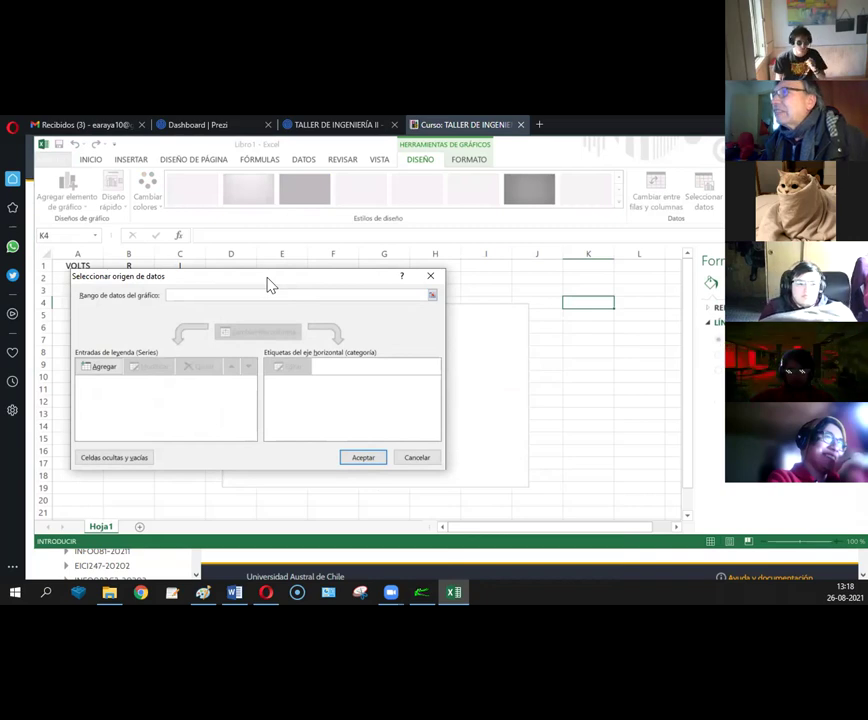
{"action": "left_click_drag", "start_coordinate": [268, 285], "coordinate": [425, 290]}
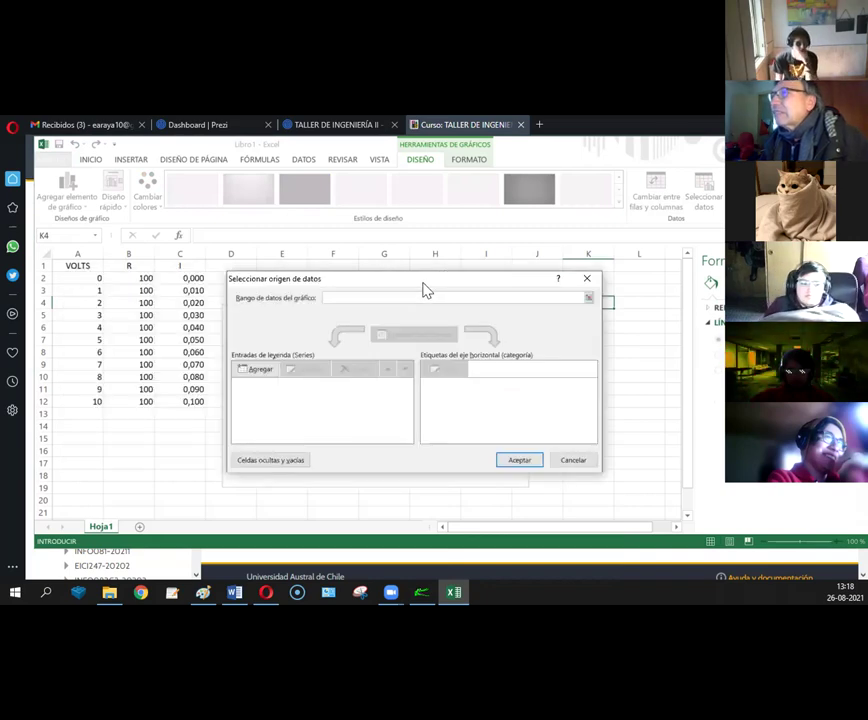
{"action": "left_click", "coordinate": [590, 299]}
{"action": "left_click_drag", "start_coordinate": [91, 279], "coordinate": [88, 401]}
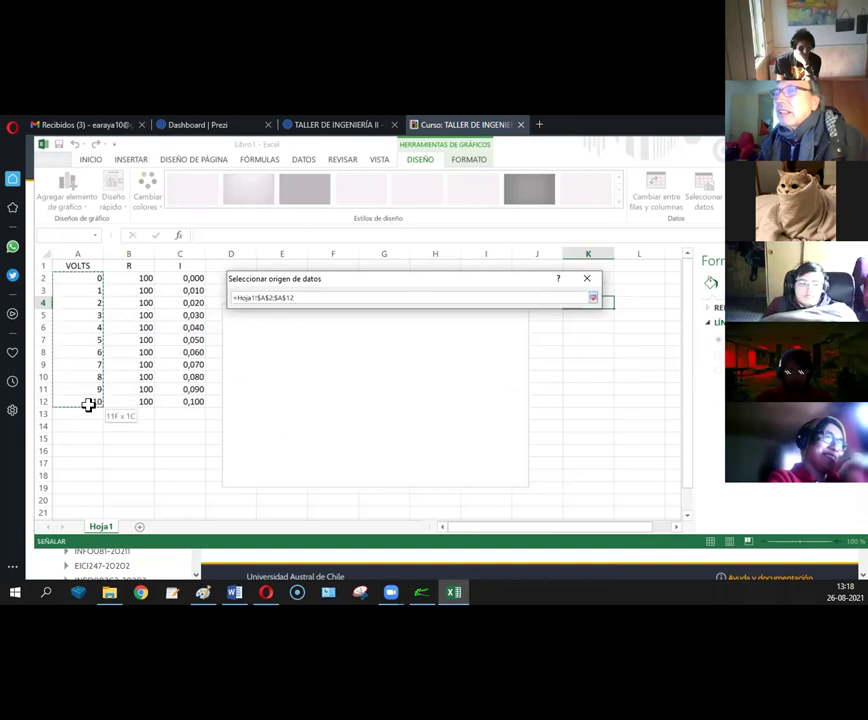
{"action": "left_click", "coordinate": [593, 299]}
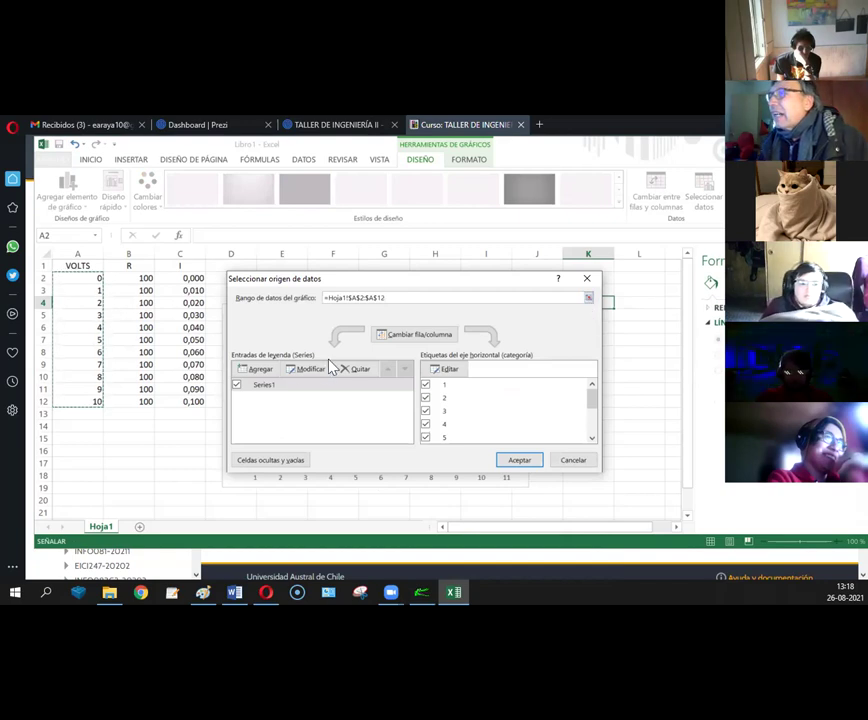
Step: Add a second series to the chart with C2:C12 as its series name and apply the data source changes
{"action": "left_click", "coordinate": [252, 370]}
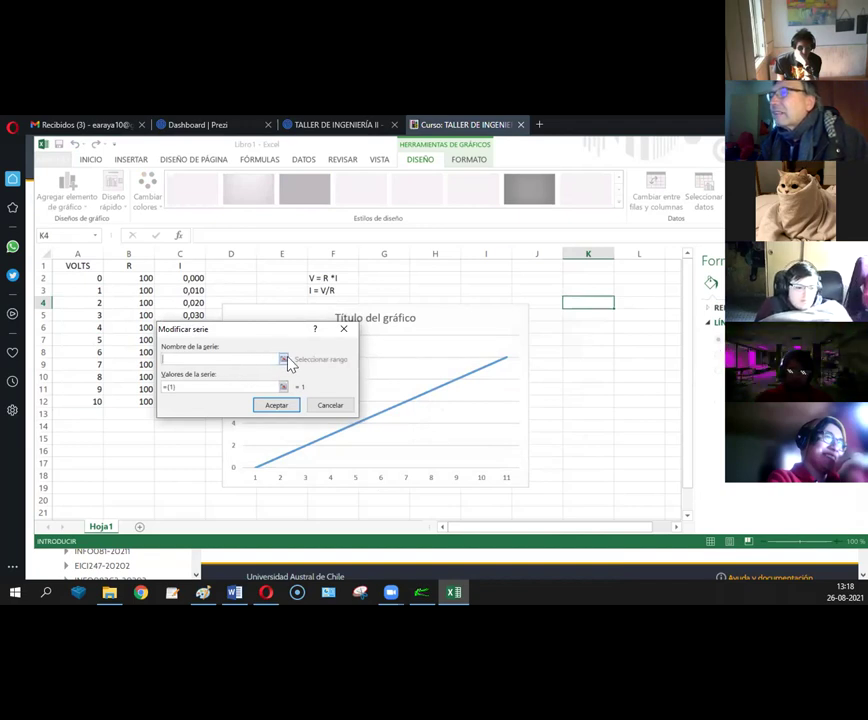
{"action": "left_click", "coordinate": [283, 359]}
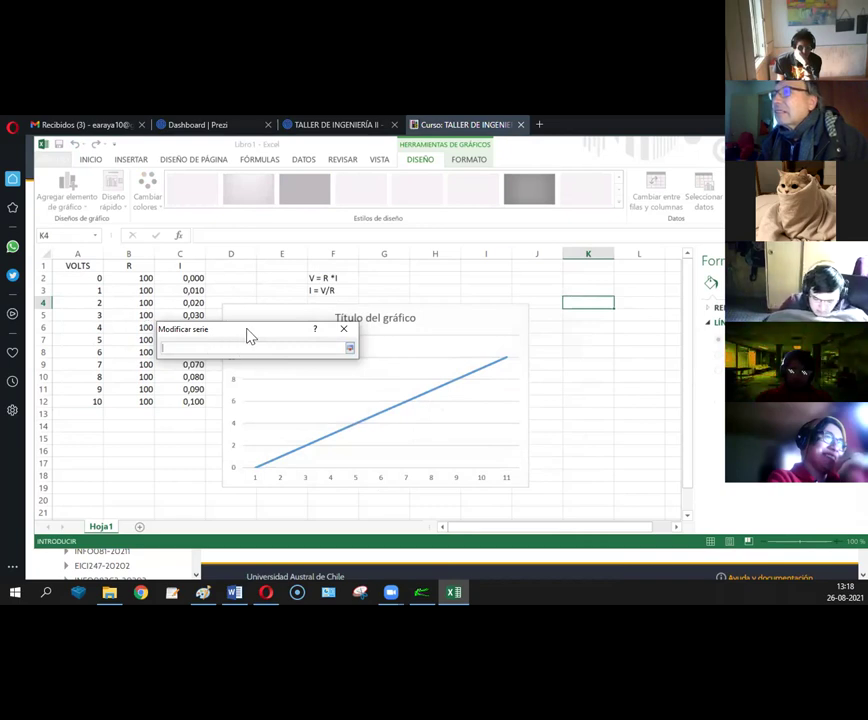
{"action": "left_click_drag", "start_coordinate": [195, 277], "coordinate": [199, 399]}
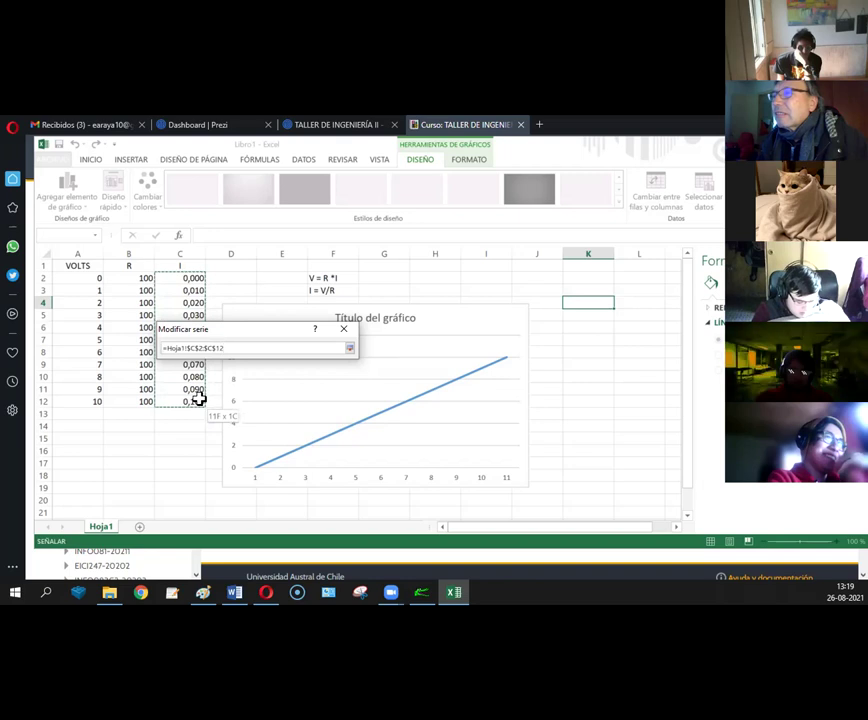
{"action": "left_click", "coordinate": [349, 349]}
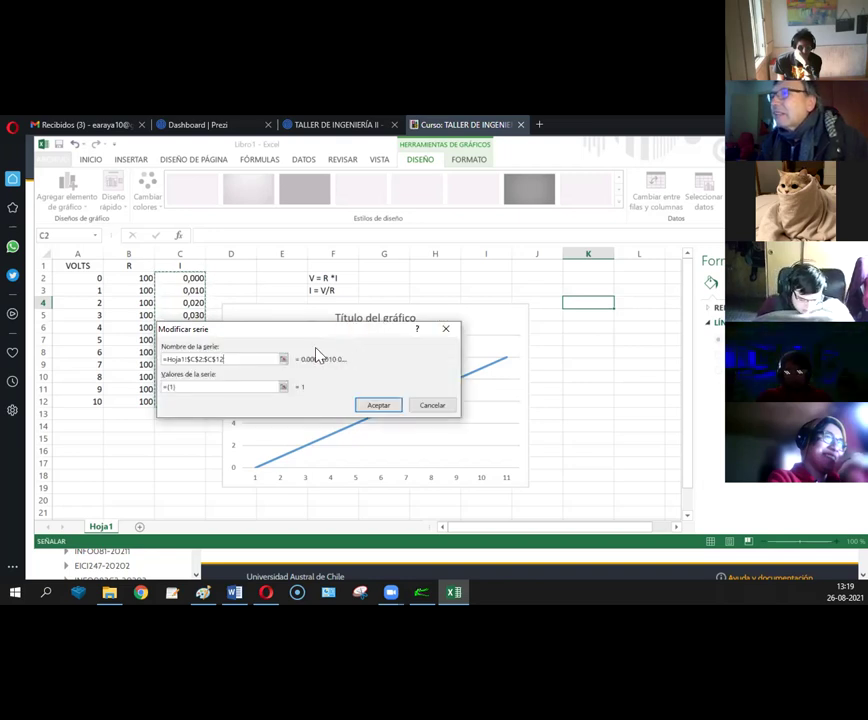
{"action": "left_click", "coordinate": [367, 408]}
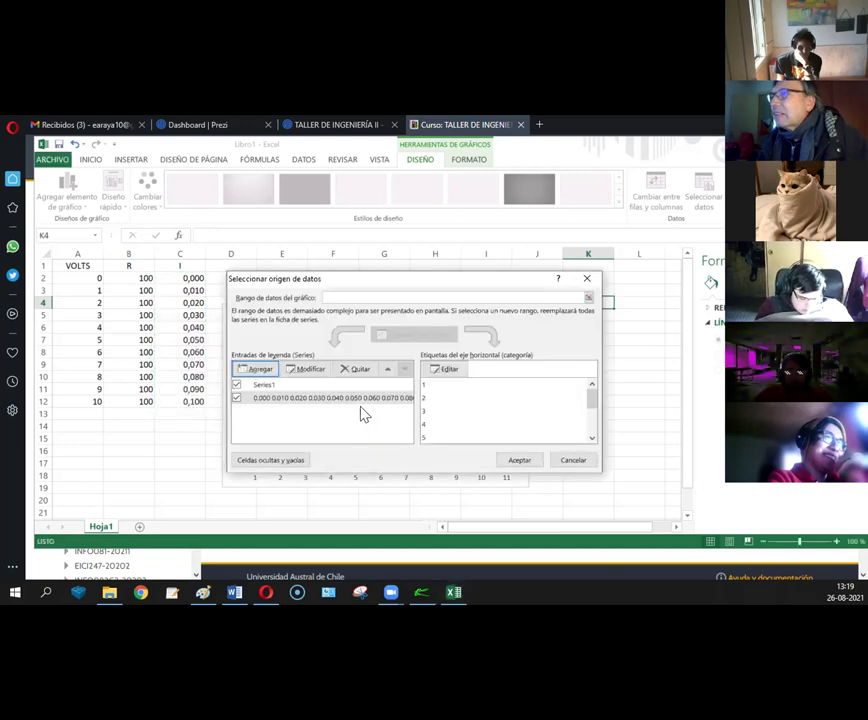
{"action": "left_click", "coordinate": [258, 388]}
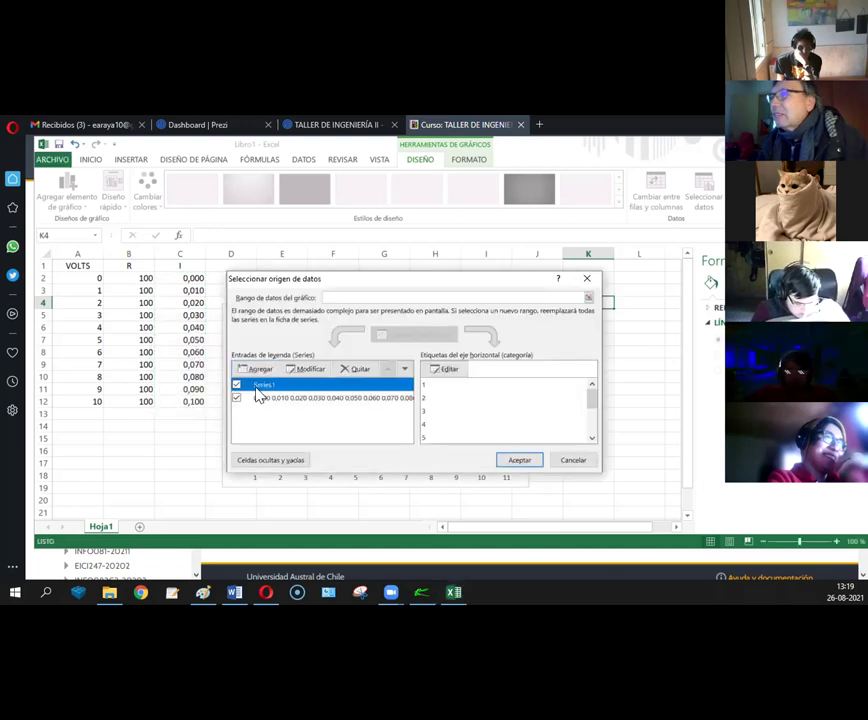
{"action": "left_click", "coordinate": [517, 463]}
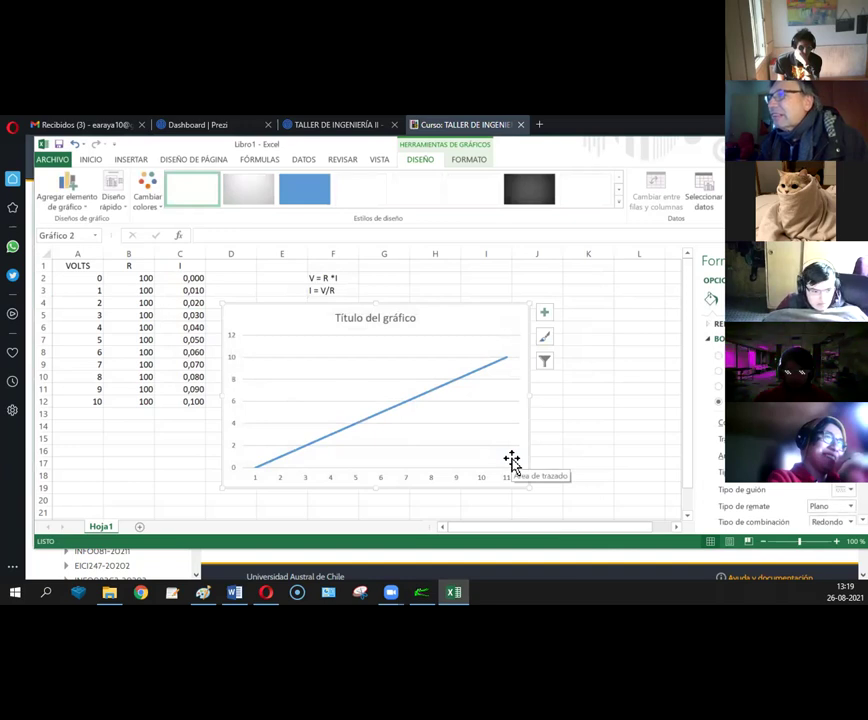
Step: Format the chart's vertical axis with a maximum of 10 and make the horizontal axis cross at the maximum value
{"action": "left_click", "coordinate": [235, 342]}
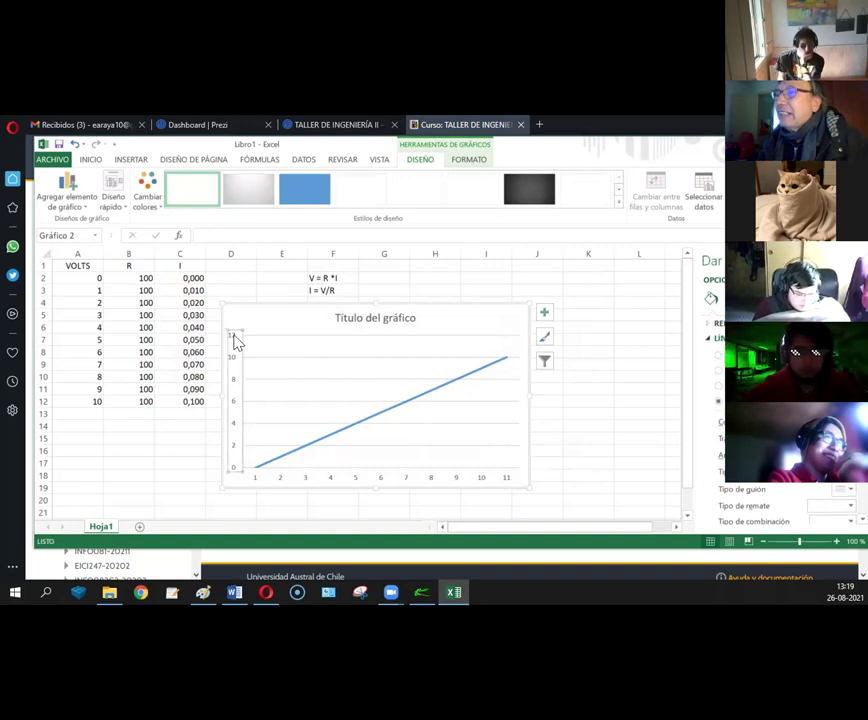
{"action": "right_click", "coordinate": [235, 342]}
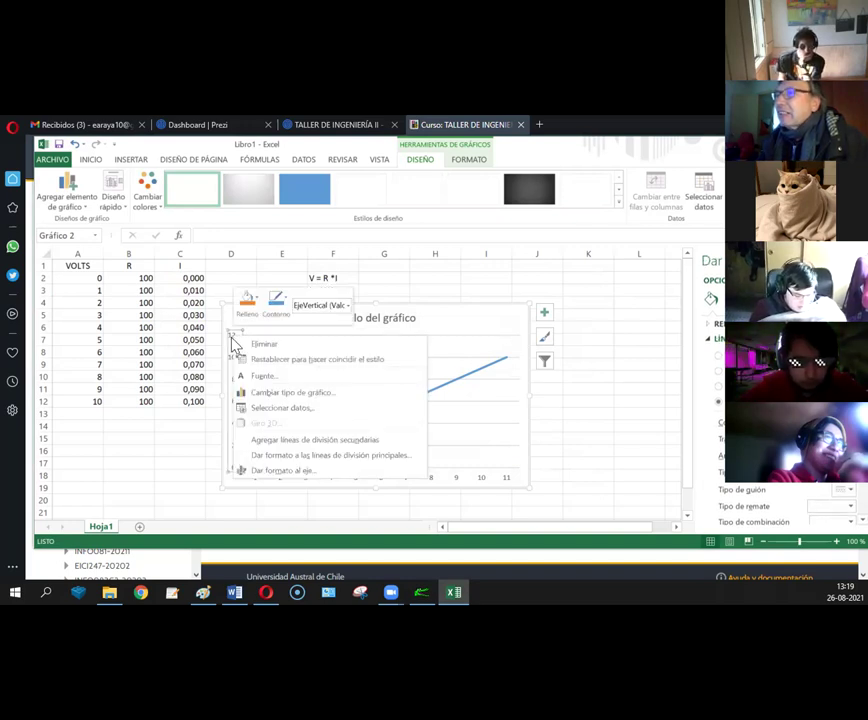
{"action": "left_click", "coordinate": [271, 474]}
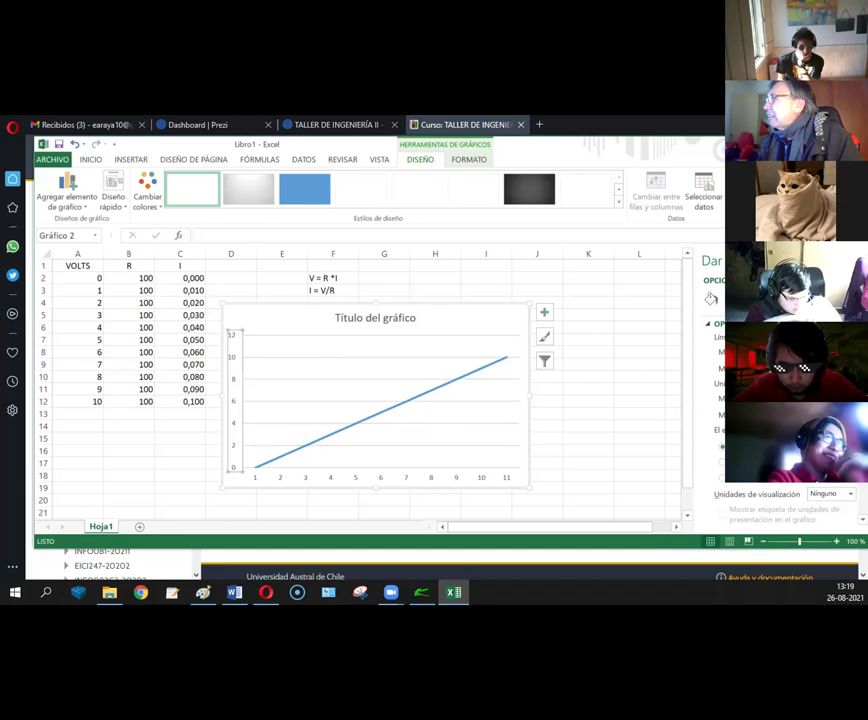
{"action": "key", "text": "Return"}
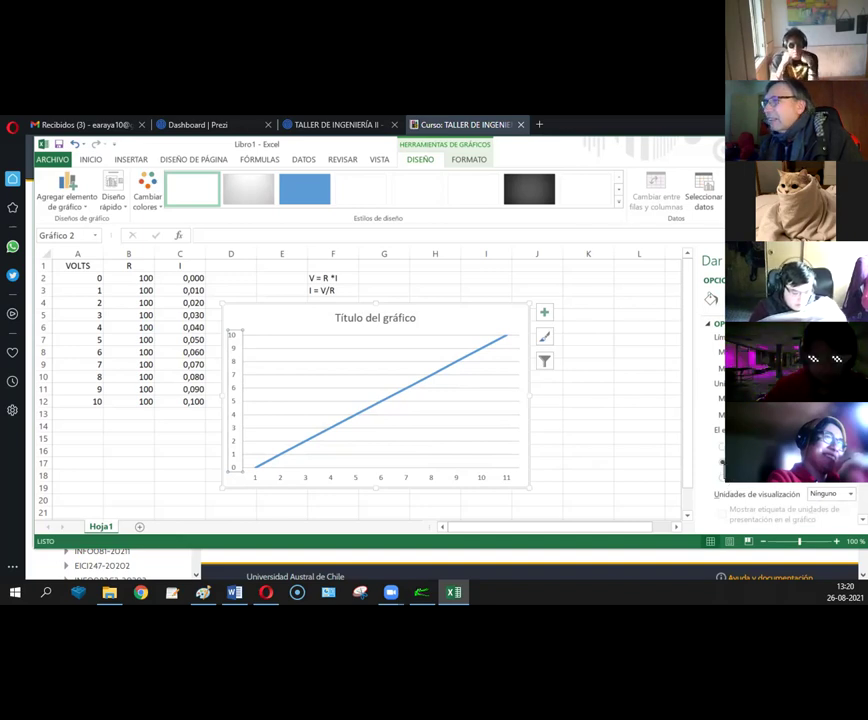
{"action": "left_click", "coordinate": [727, 481]}
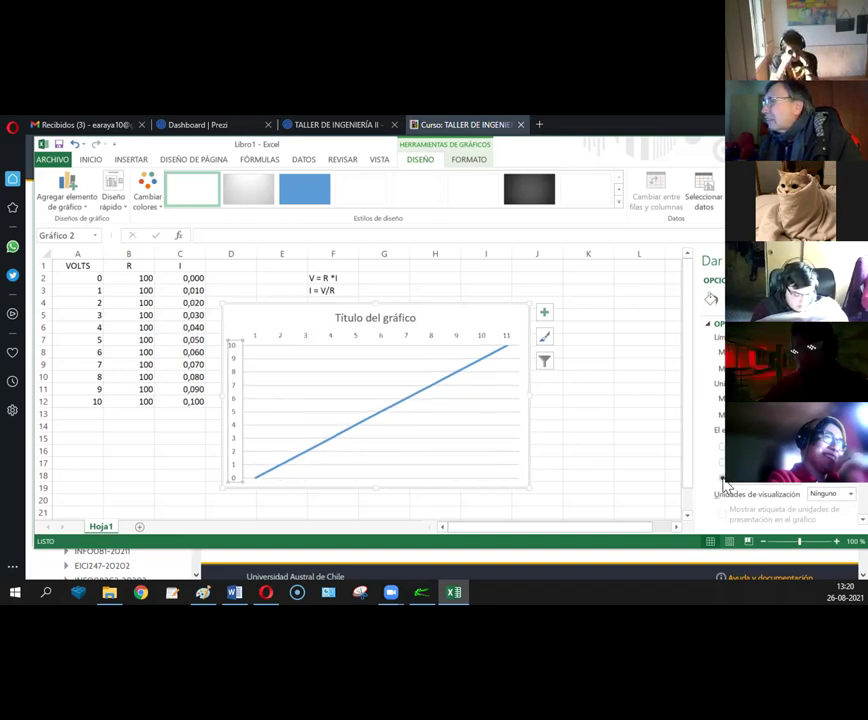
Step: Look through the remaining vertical axis format options, including display units, tick marks, labels and number
{"action": "left_click", "coordinate": [826, 494]}
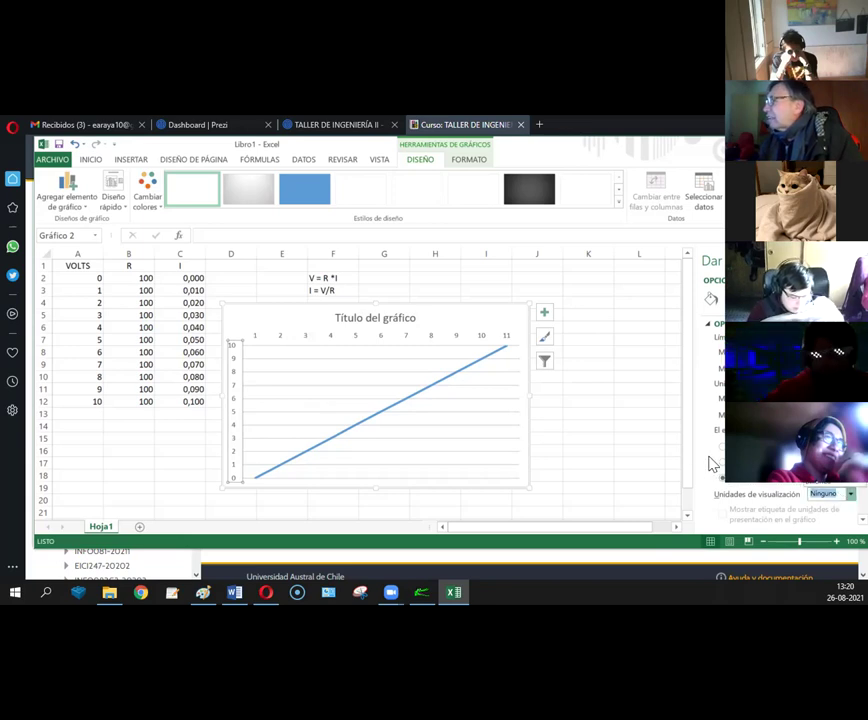
{"action": "scroll", "coordinate": [705, 468], "scroll_direction": "down", "scroll_amount": 1}
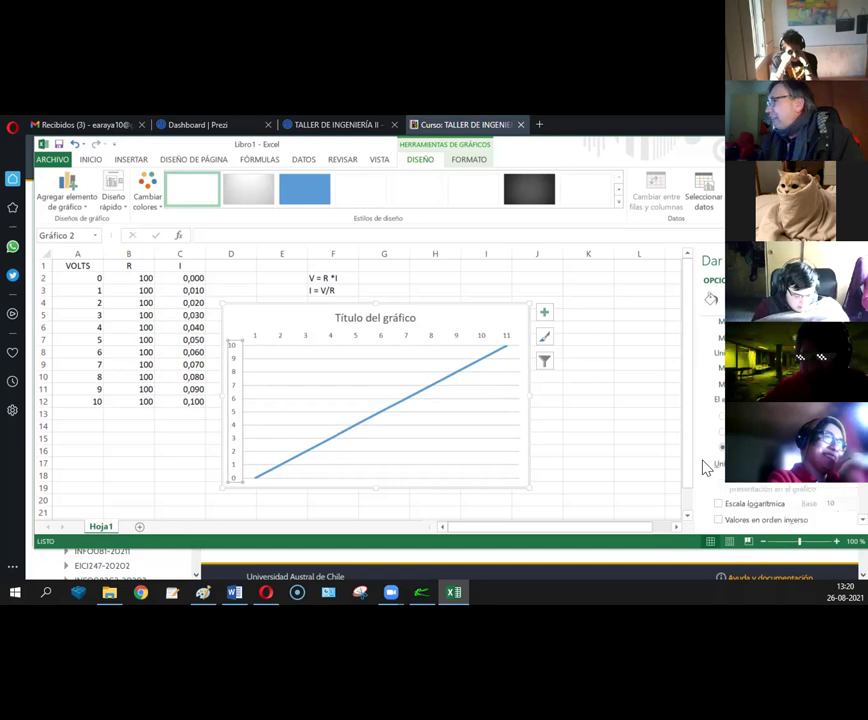
{"action": "scroll", "coordinate": [705, 468], "scroll_direction": "down", "scroll_amount": 2}
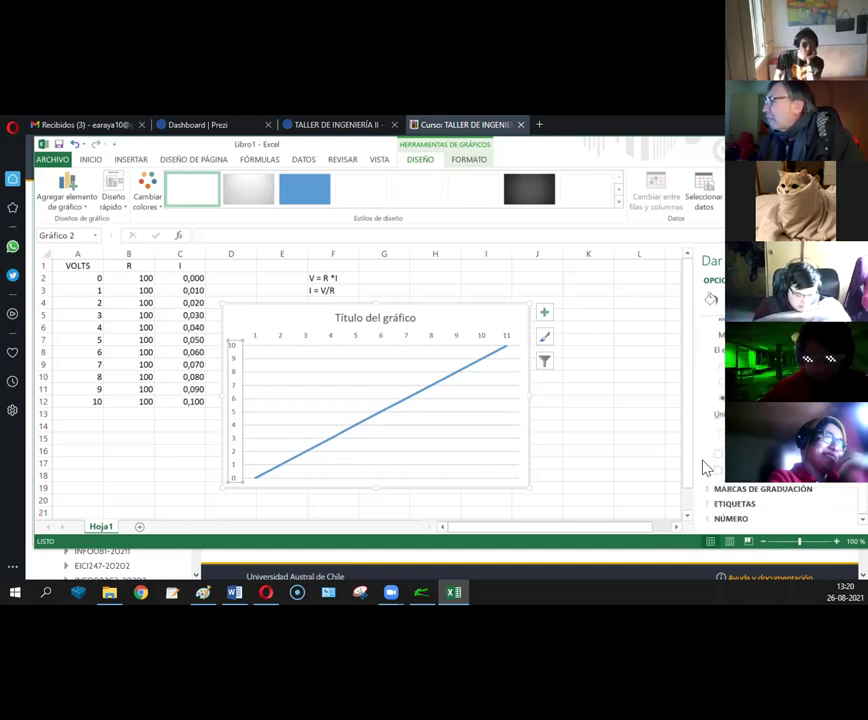
{"action": "scroll", "coordinate": [705, 468], "scroll_direction": "up", "scroll_amount": 3}
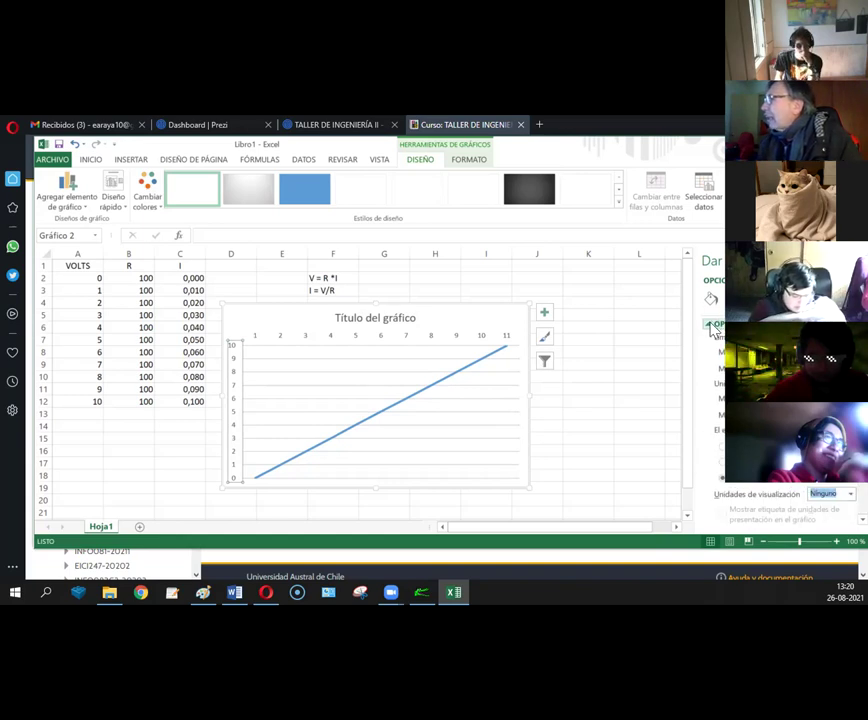
{"action": "left_click", "coordinate": [711, 325]}
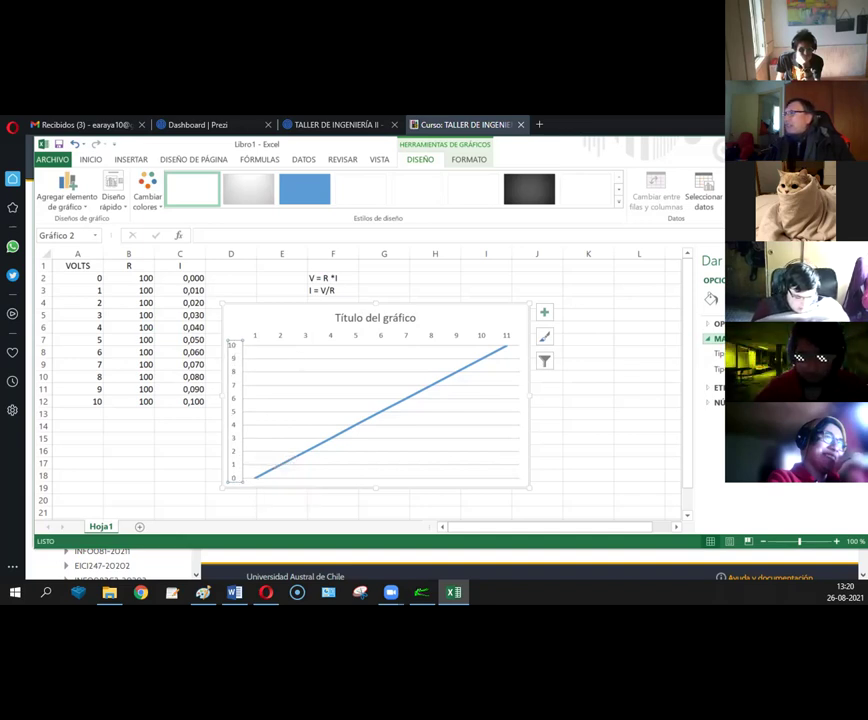
{"action": "left_click", "coordinate": [713, 325]}
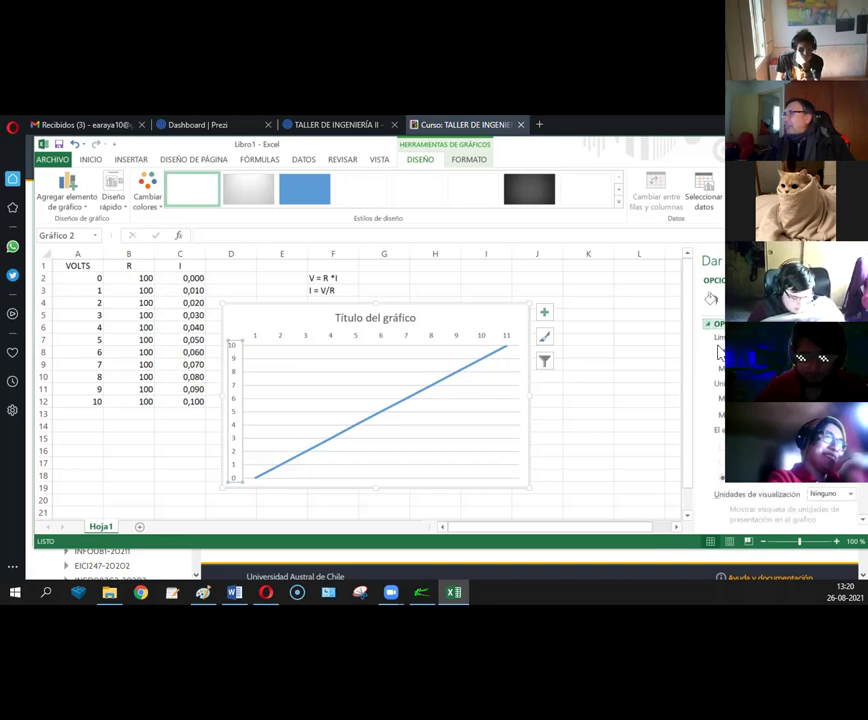
Step: Try showing the vertical axis values in reverse order, and turn that option off again
{"action": "scroll", "coordinate": [731, 495], "scroll_direction": "down", "scroll_amount": 4}
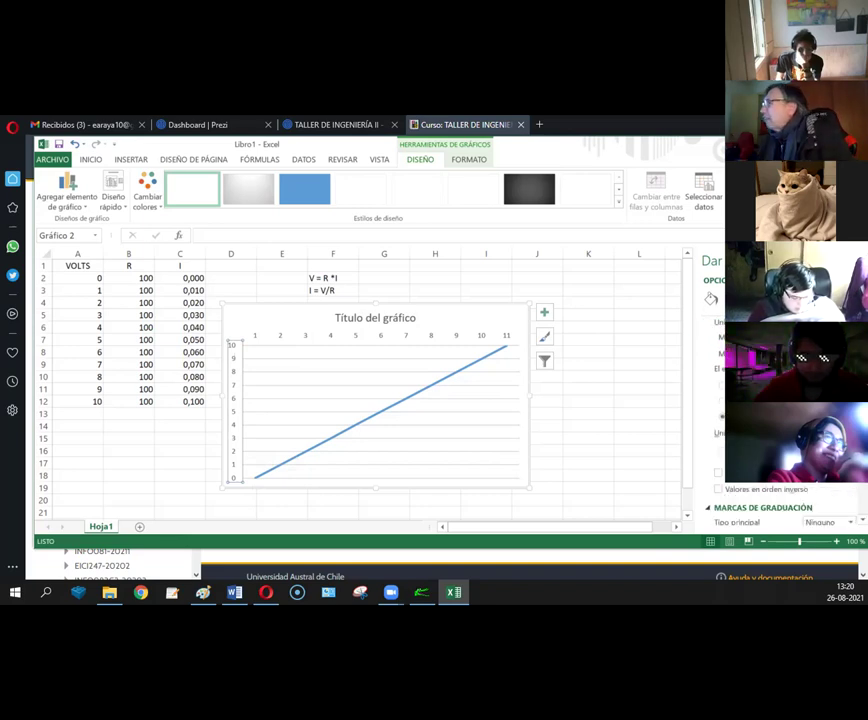
{"action": "left_click", "coordinate": [718, 489]}
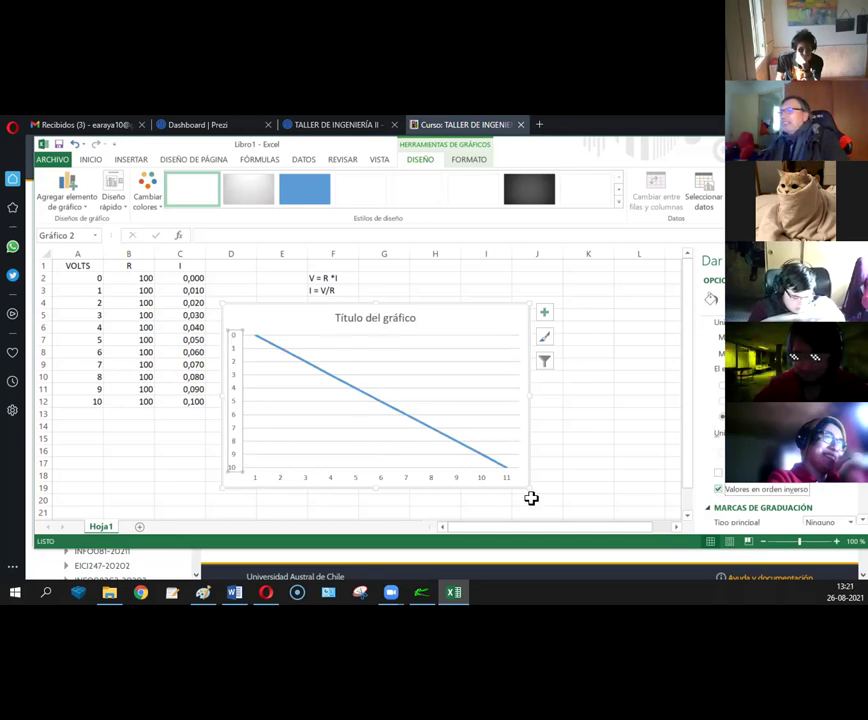
{"action": "left_click", "coordinate": [719, 490]}
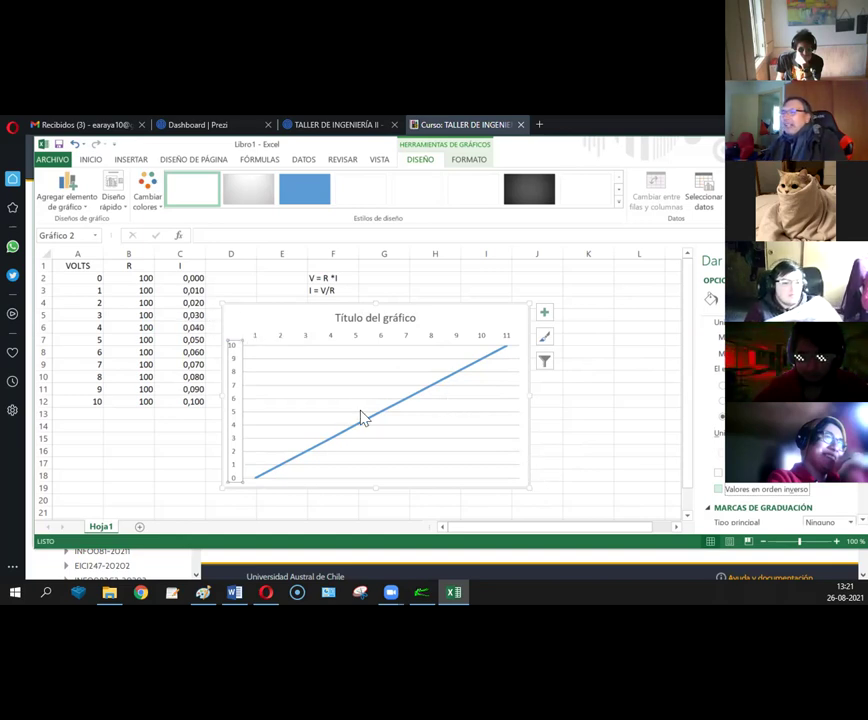
{"action": "mouse_move", "coordinate": [366, 426]}
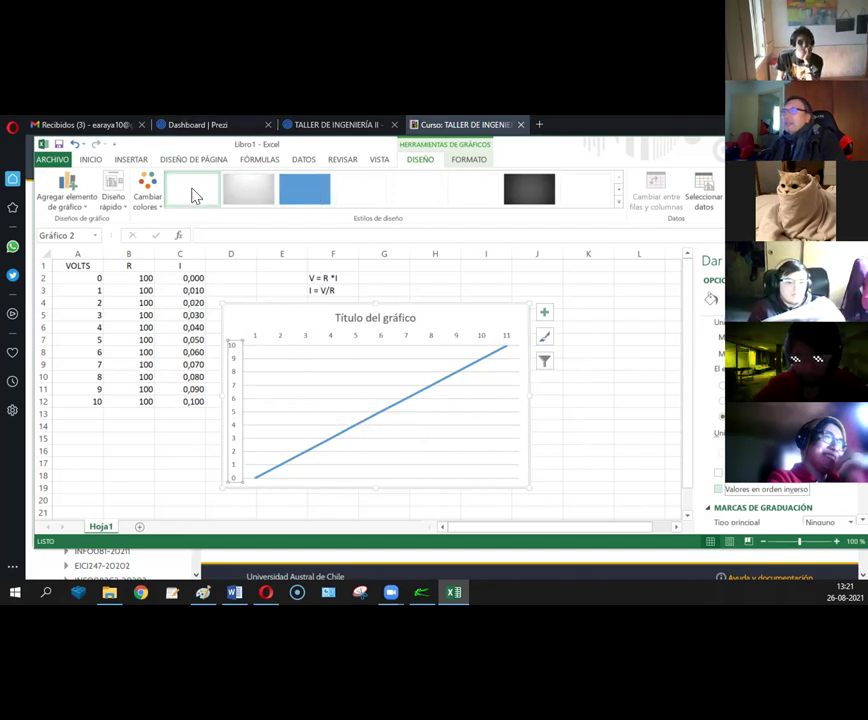
Step: Set the chart's data series fill to a dark orange theme colour and its outline to standard dark red
{"action": "left_click", "coordinate": [619, 189]}
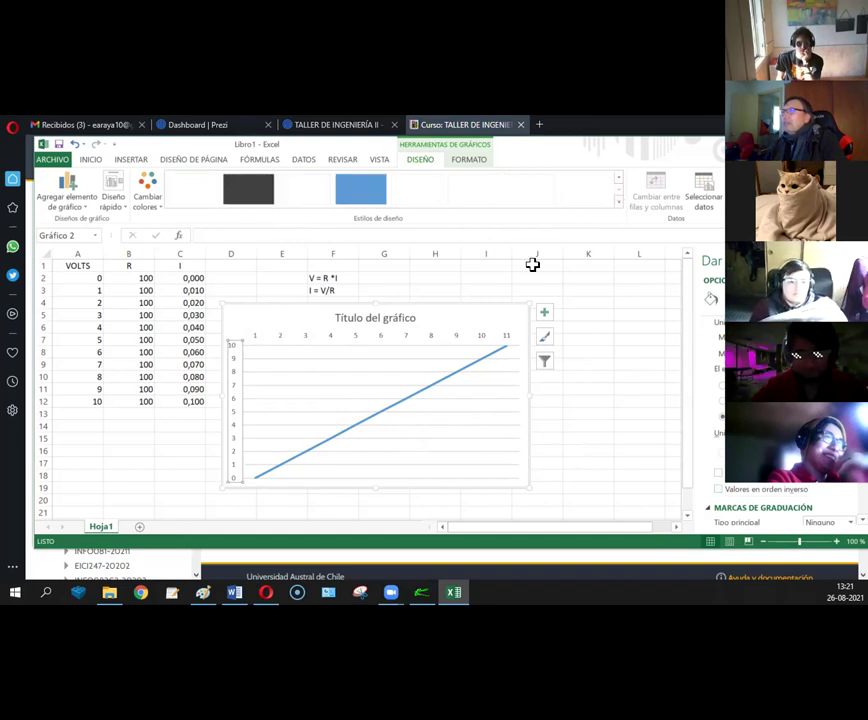
{"action": "left_click", "coordinate": [447, 385]}
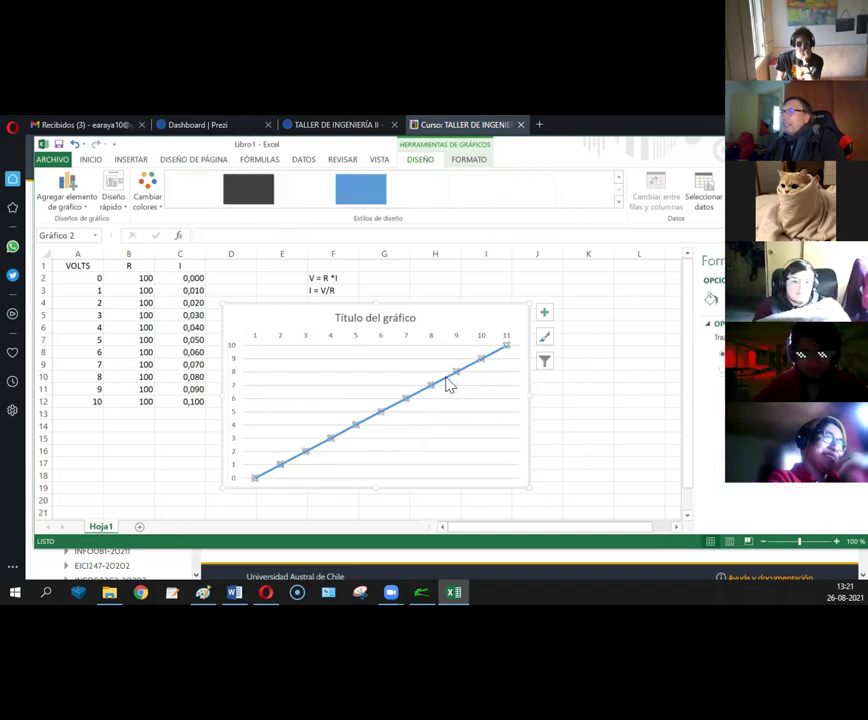
{"action": "right_click", "coordinate": [447, 385]}
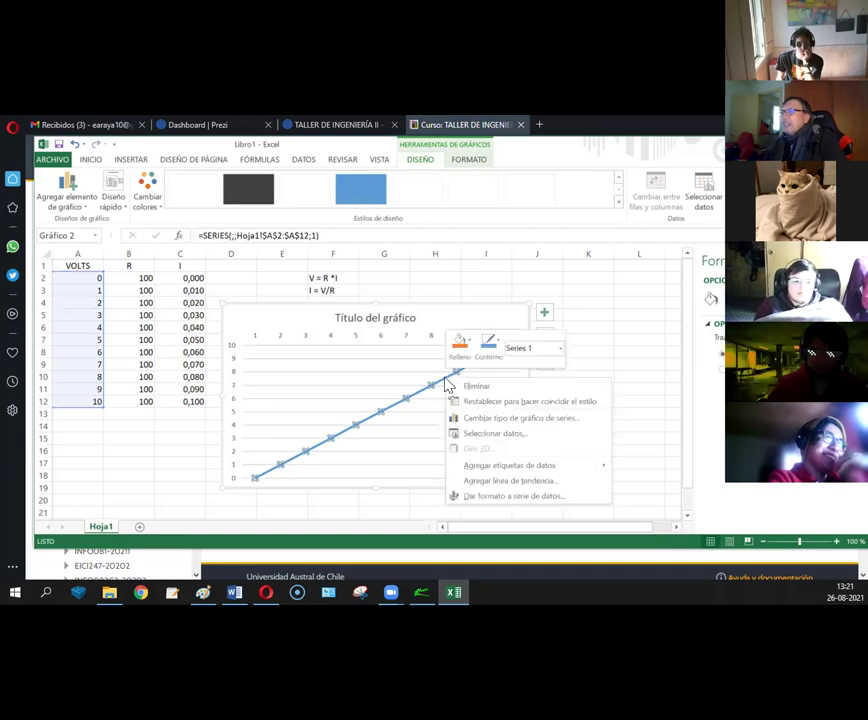
{"action": "left_click", "coordinate": [470, 345]}
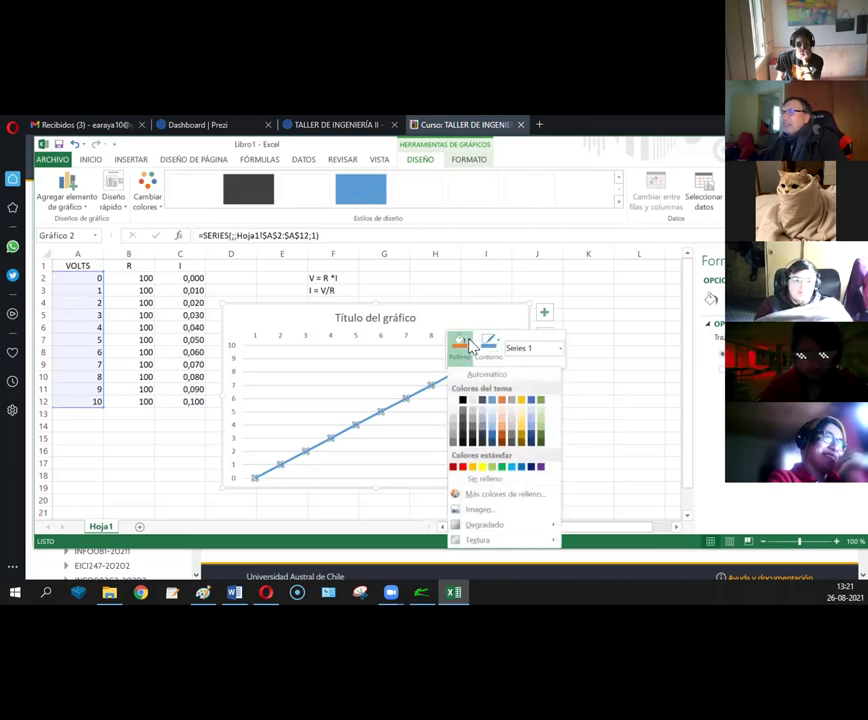
{"action": "left_click", "coordinate": [505, 450]}
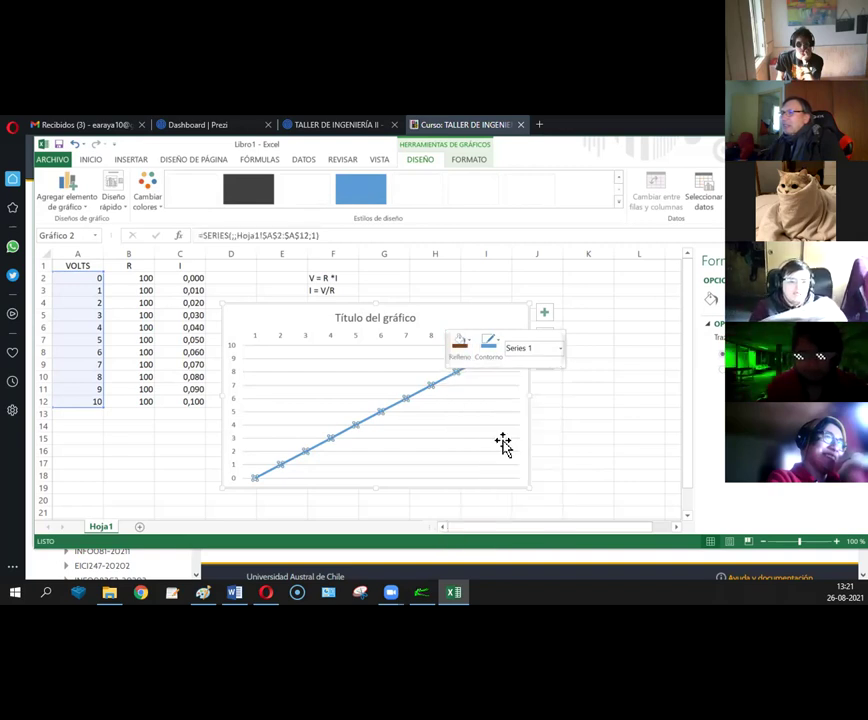
{"action": "left_click", "coordinate": [497, 345]}
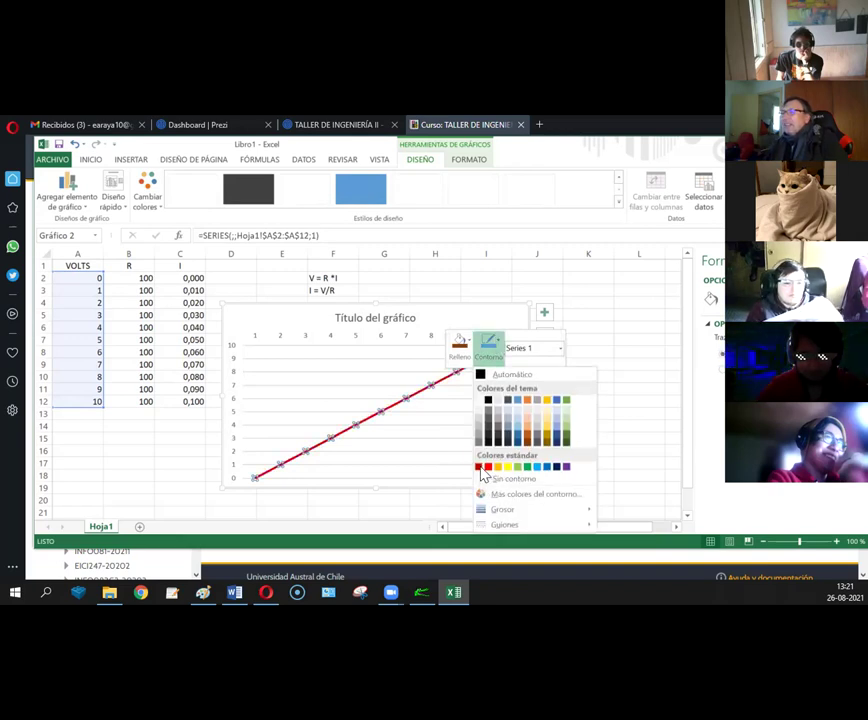
{"action": "left_click", "coordinate": [480, 470]}
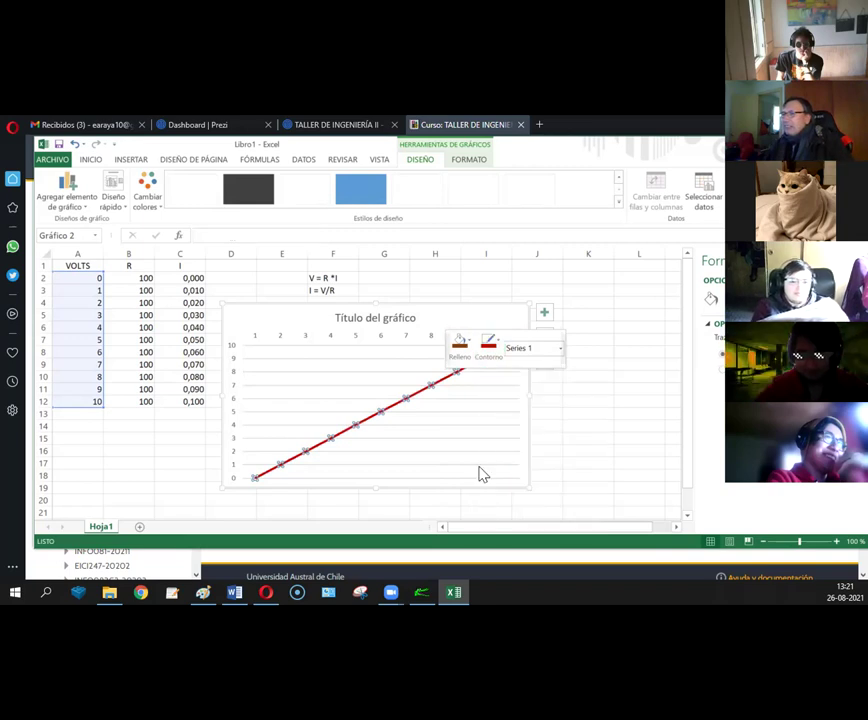
{"action": "left_click", "coordinate": [585, 428]}
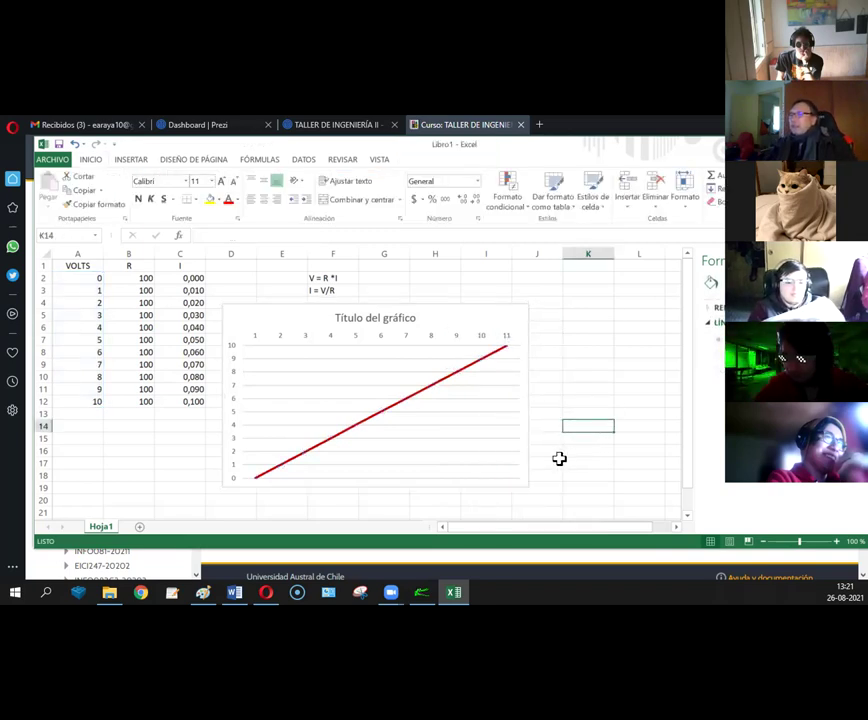
Step: Remove the chart's horizontal gridlines and look through the chart area's formatting options, including border, size and text, then close them
{"action": "left_click", "coordinate": [484, 433]}
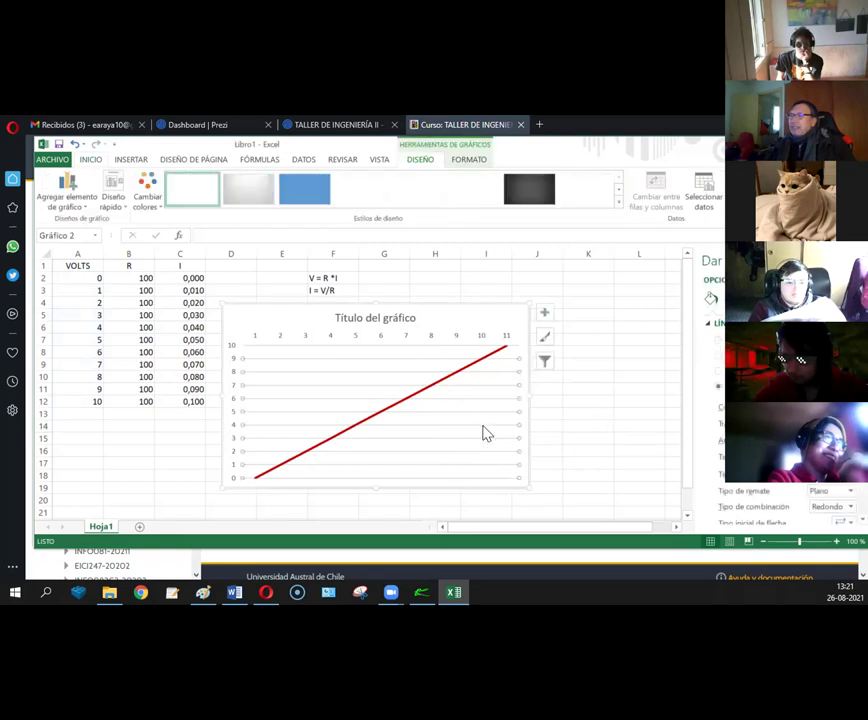
{"action": "left_click", "coordinate": [519, 410]}
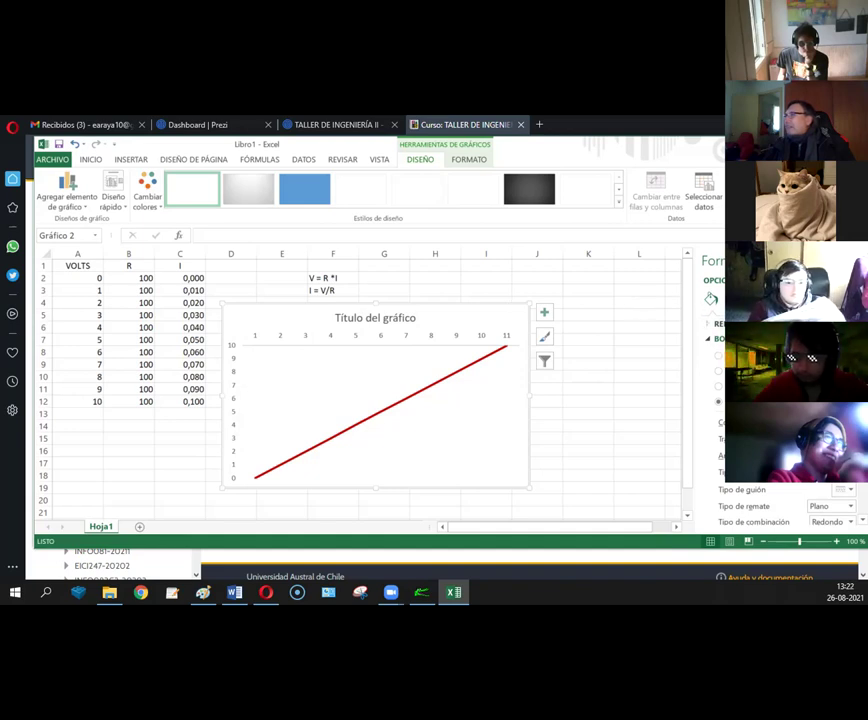
{"action": "left_click", "coordinate": [760, 298]}
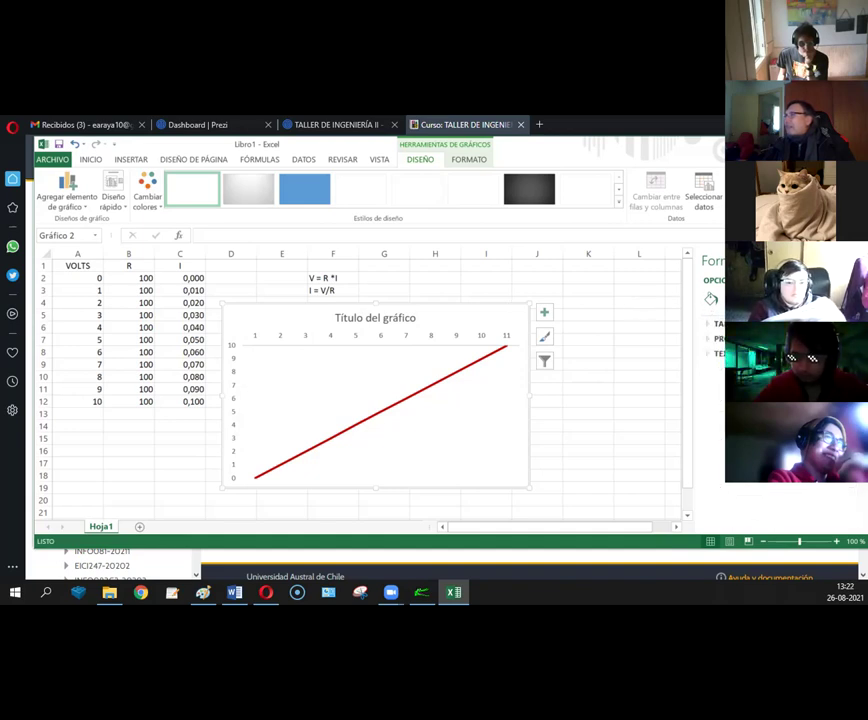
{"action": "left_click", "coordinate": [735, 298]}
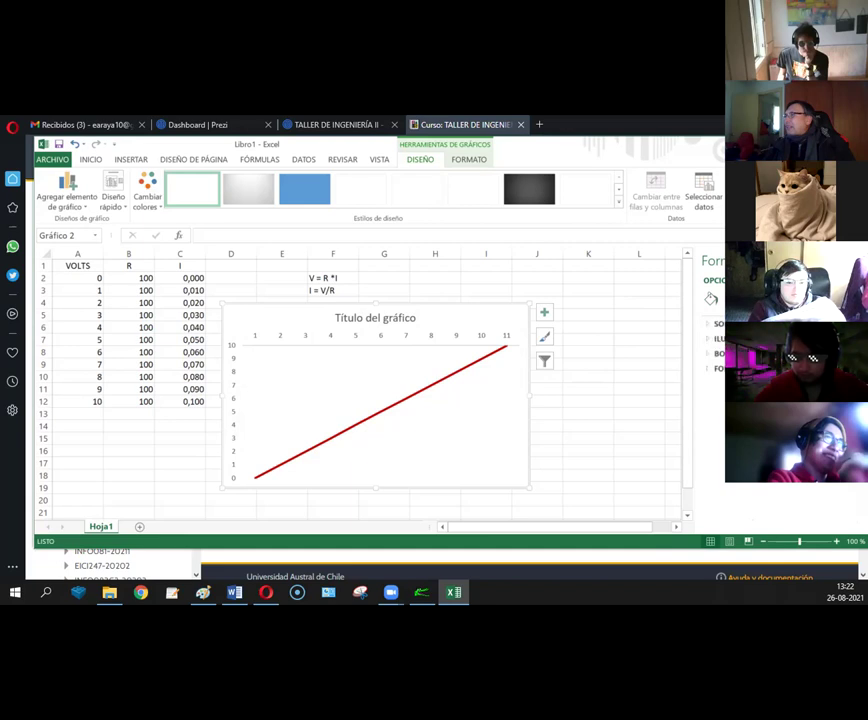
{"action": "left_click", "coordinate": [710, 302]}
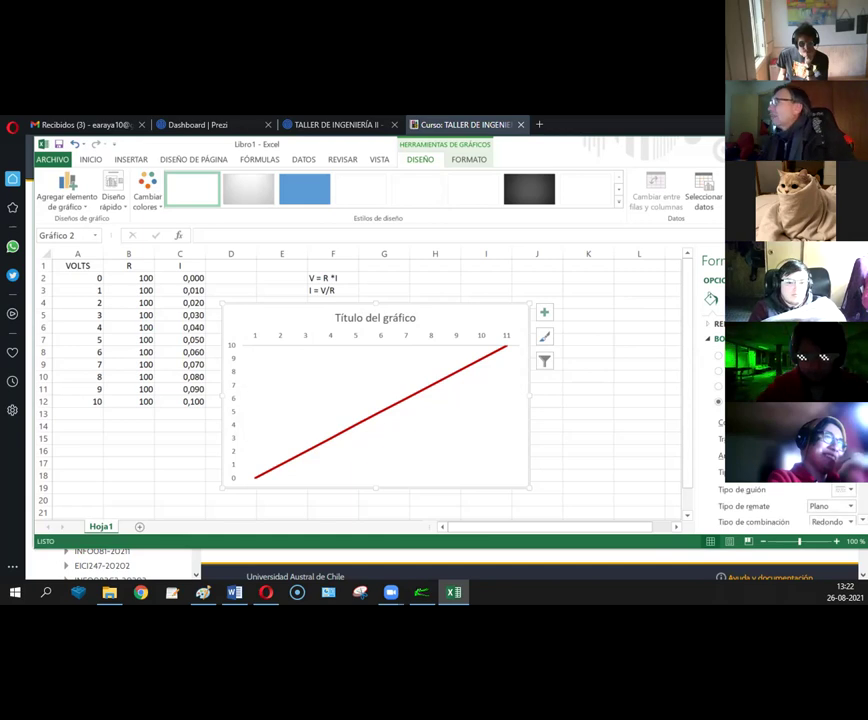
{"action": "left_click", "coordinate": [745, 280]}
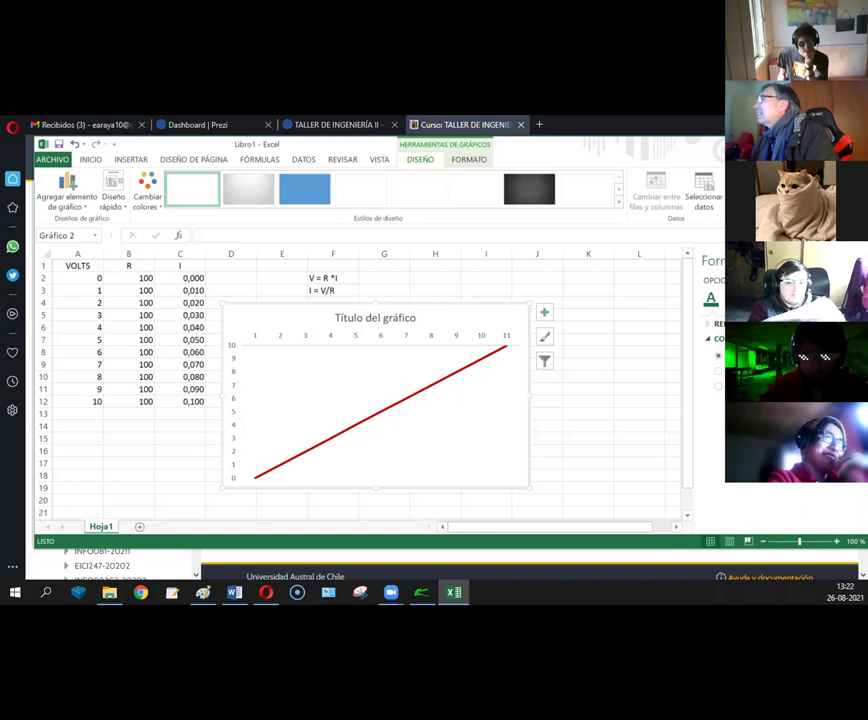
{"action": "left_click", "coordinate": [855, 260]}
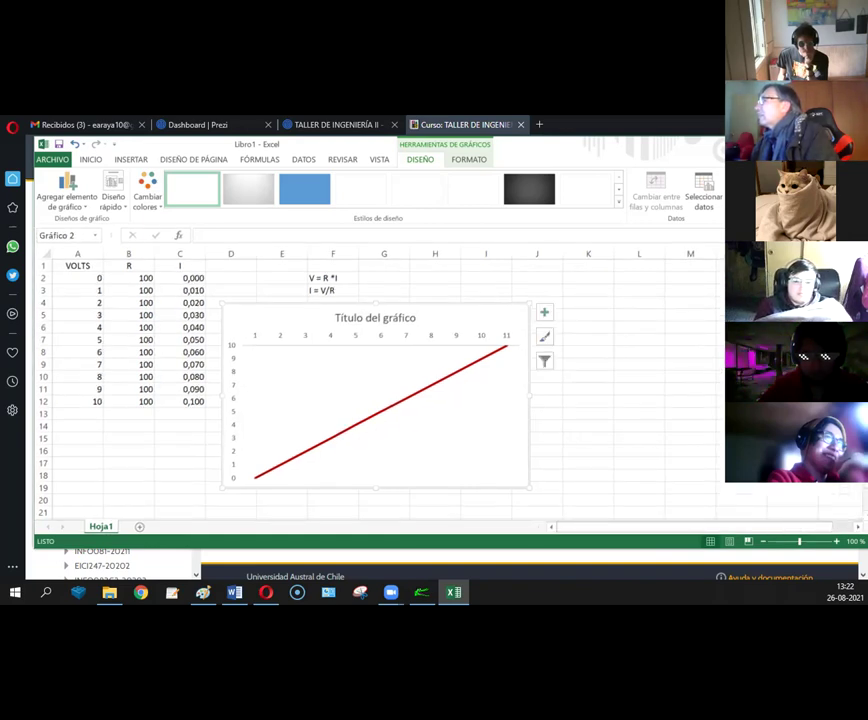
Step: Hide the chart's axes and add titles to both the horizontal and vertical axes
{"action": "left_click", "coordinate": [546, 314]}
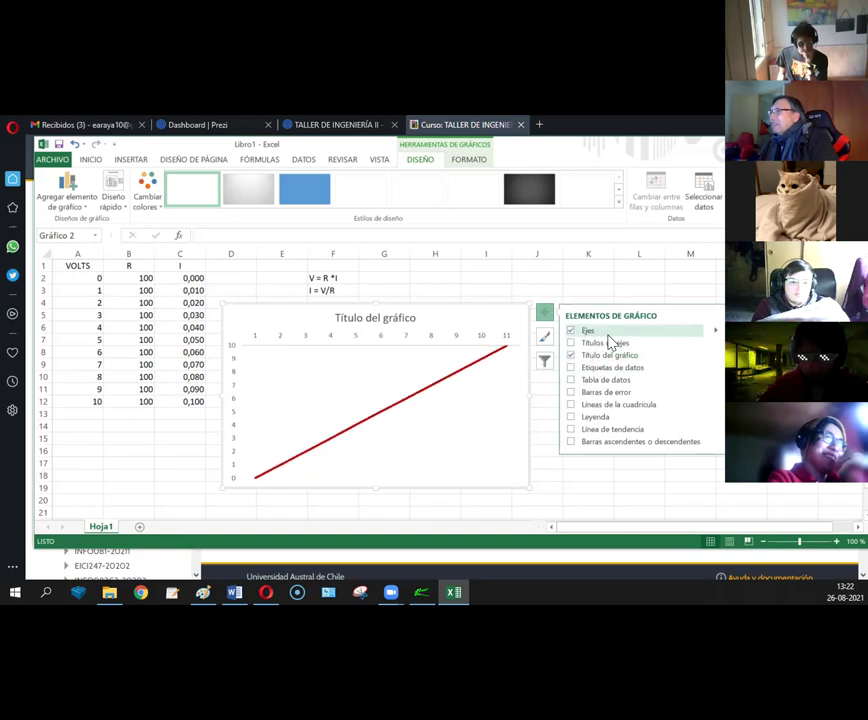
{"action": "left_click", "coordinate": [705, 336]}
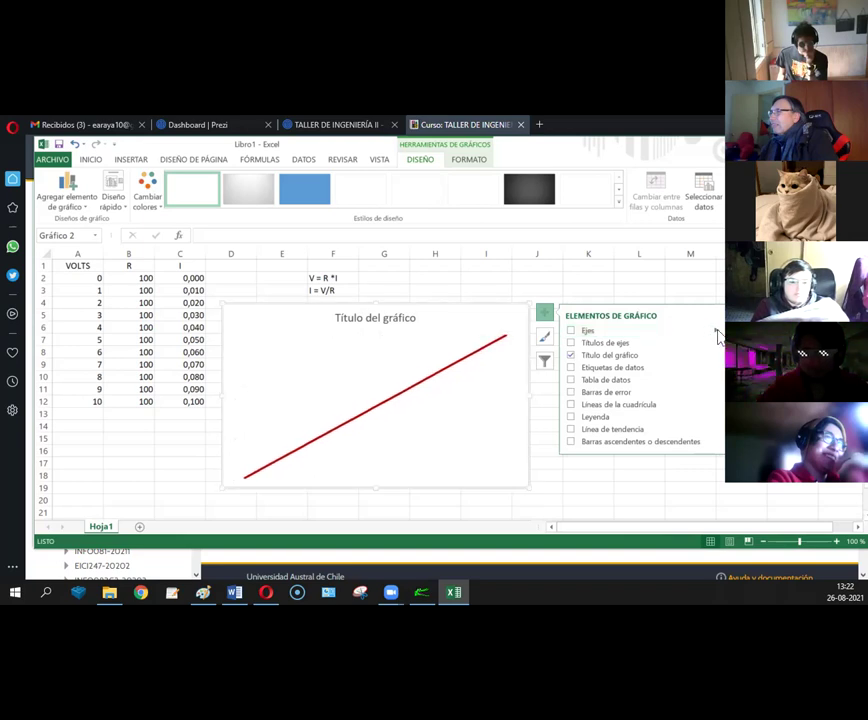
{"action": "left_click", "coordinate": [569, 331]}
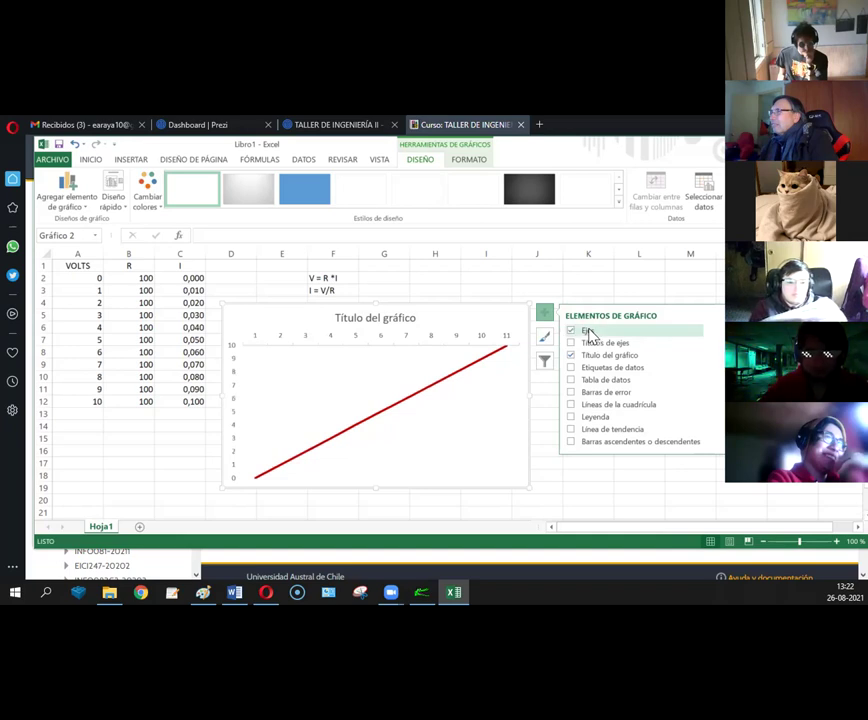
{"action": "left_click", "coordinate": [597, 335]}
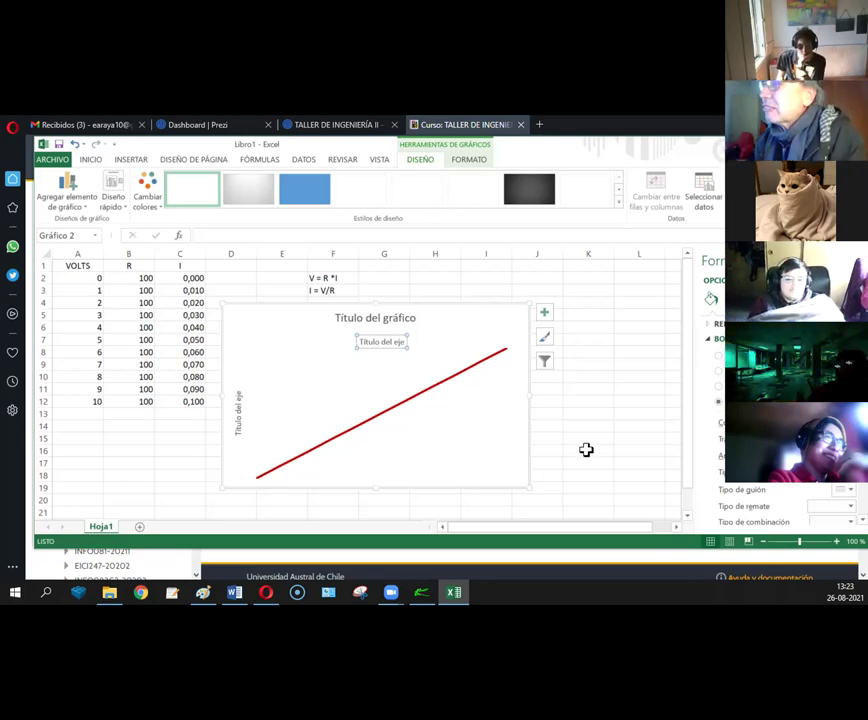
Step: Delete the whole chart from the worksheet, keeping the data table
{"action": "left_click", "coordinate": [444, 421]}
{"action": "left_click", "coordinate": [508, 321]}
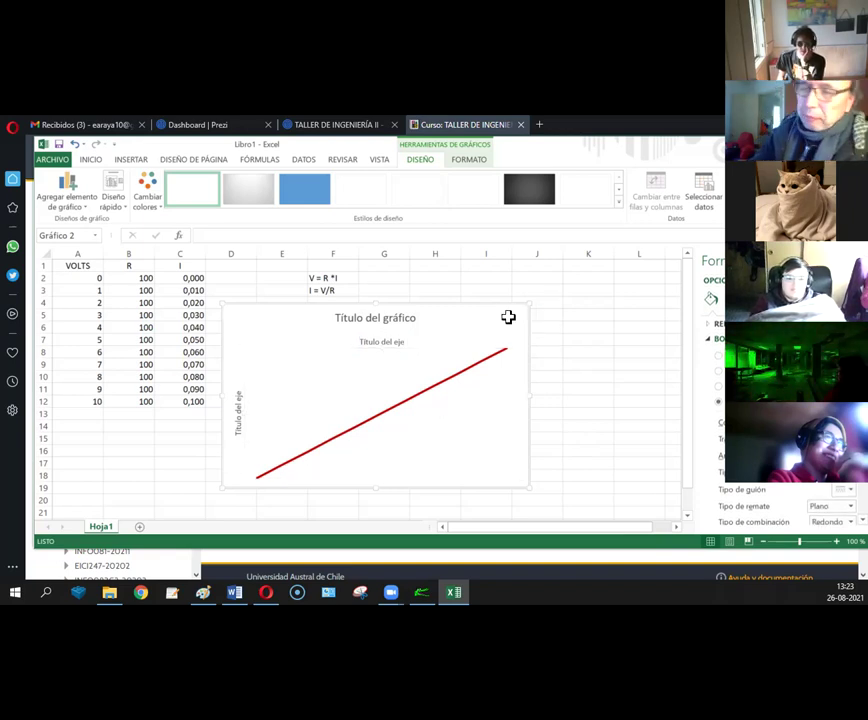
{"action": "key", "text": "Delete"}
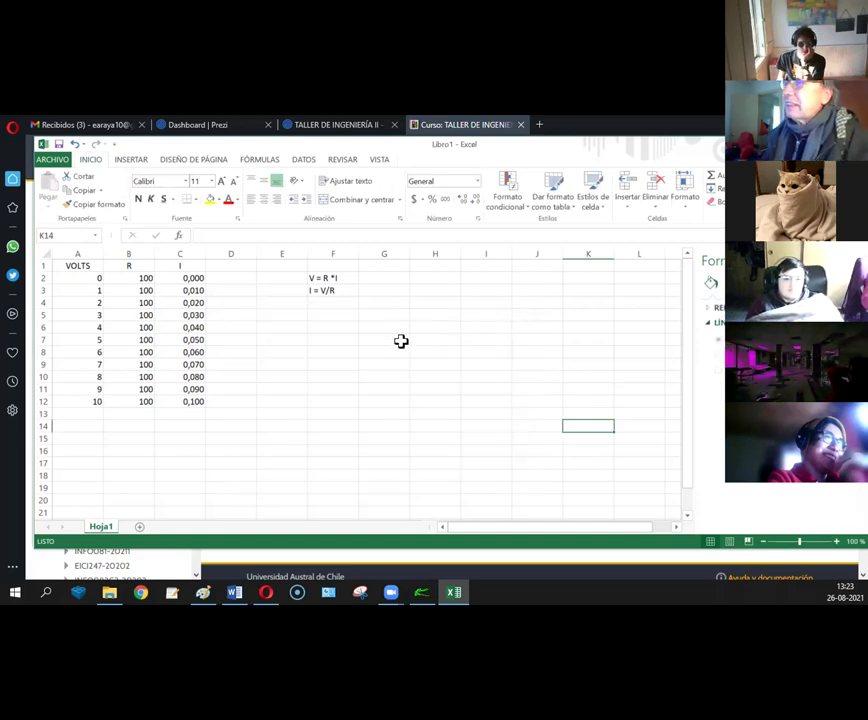